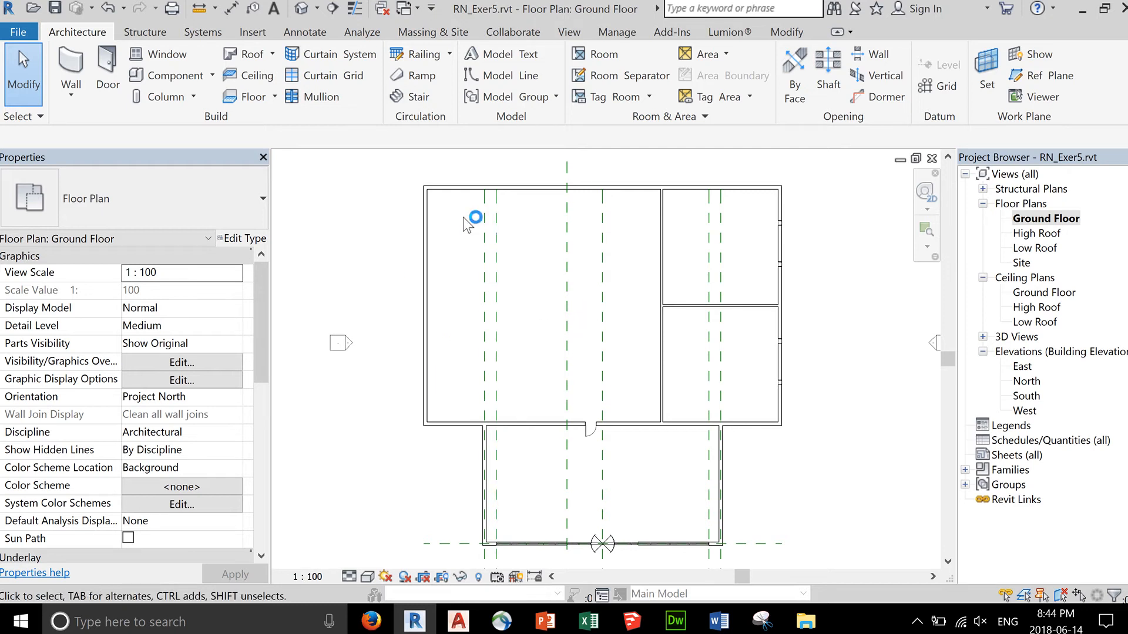
# Start the Wall command with the Exterior Glazing curtain wall type and open its type properties, keeping Automatically Embed enabled.
pyautogui.click(71, 75)
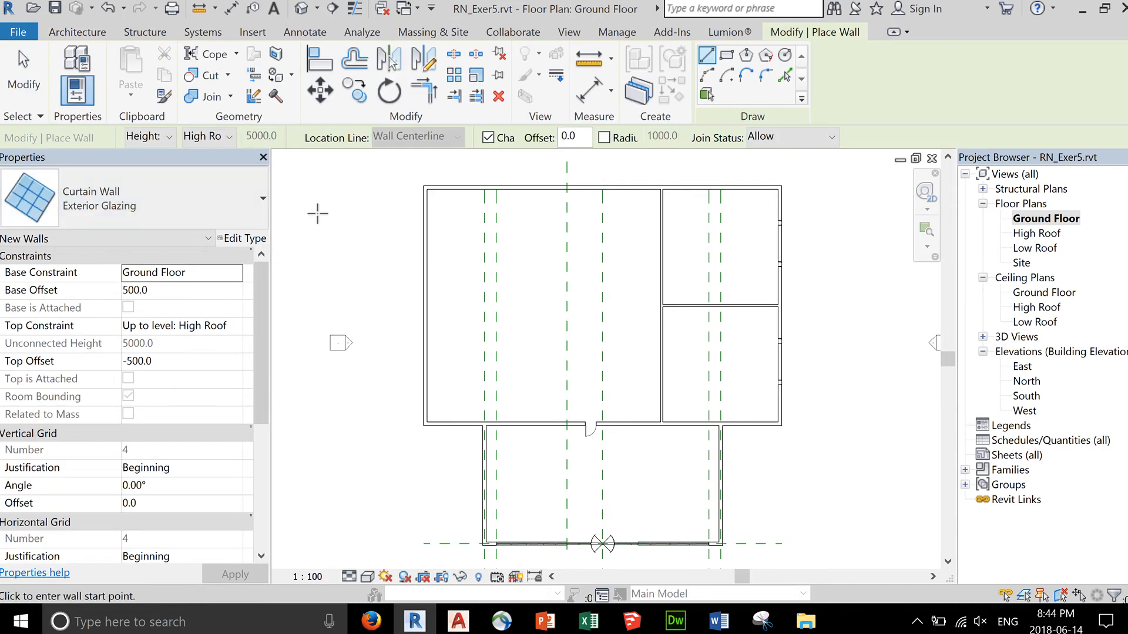
pyautogui.click(210, 200)
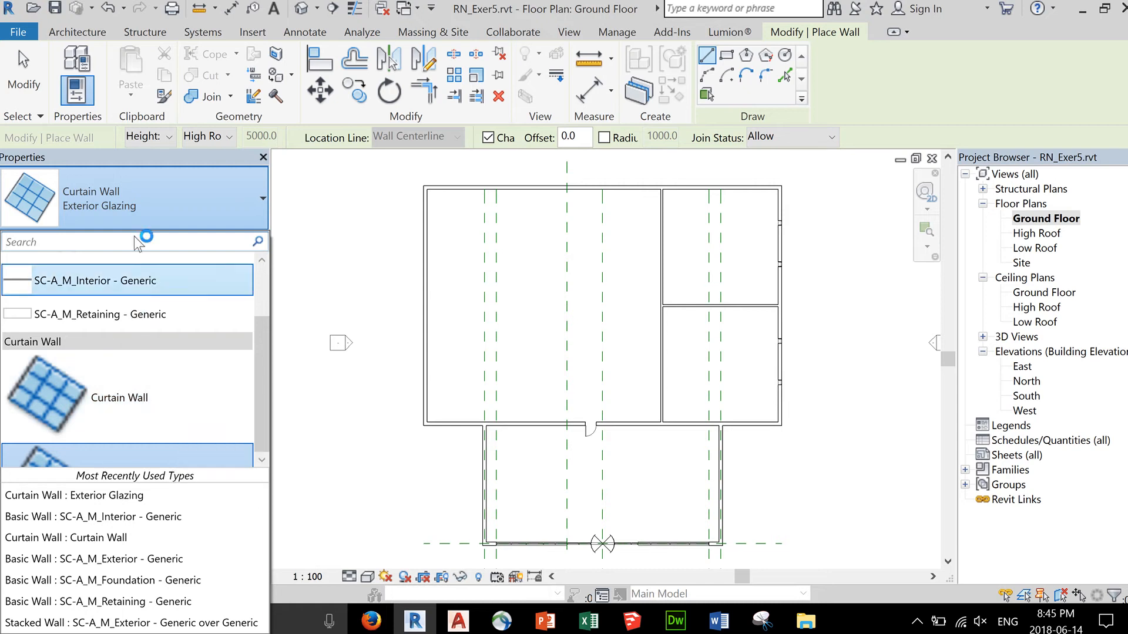
pyautogui.click(194, 201)
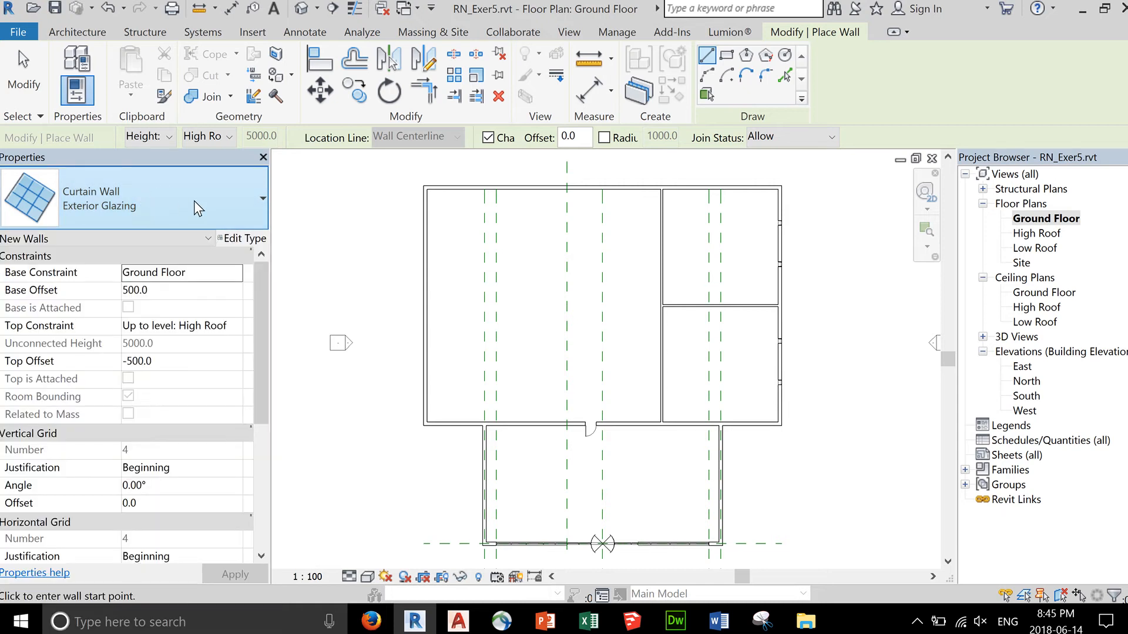
pyautogui.click(258, 238)
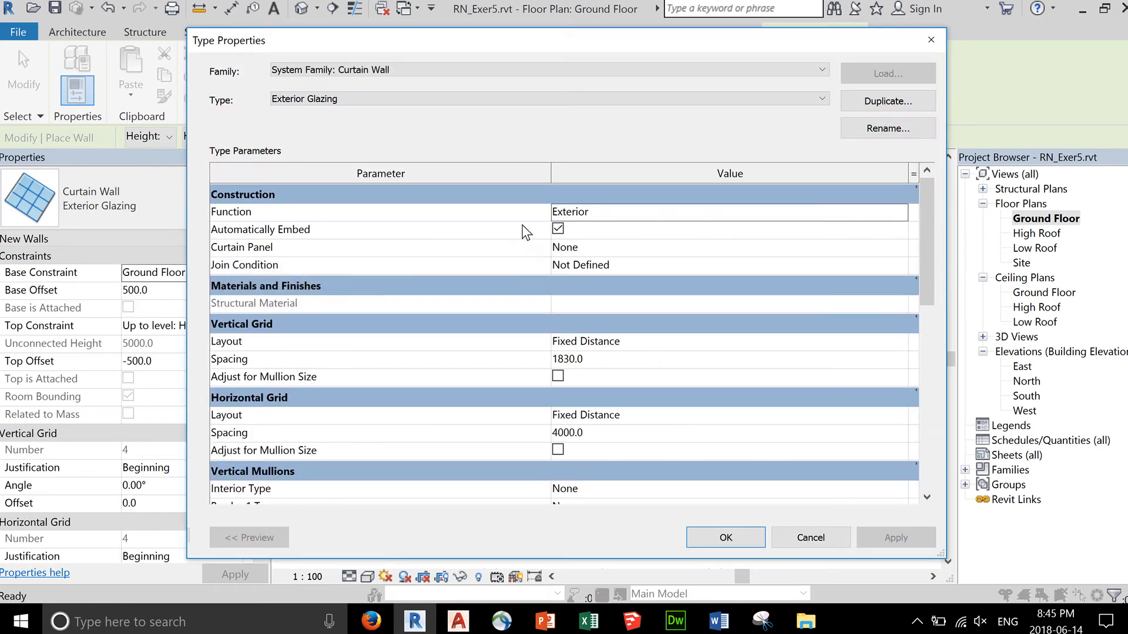
pyautogui.click(554, 231)
# Try the Fixed Number, Maximum Spacing and Minimum Spacing layouts for the vertical grid and return it to Fixed Distance.
pyautogui.click(665, 346)
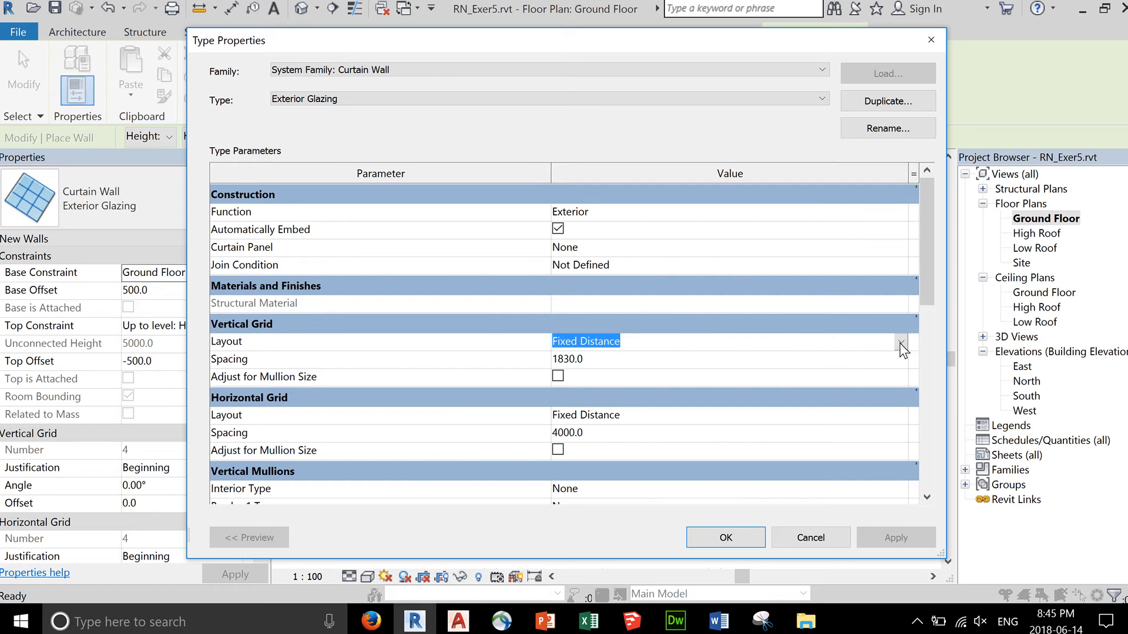
pyautogui.click(900, 345)
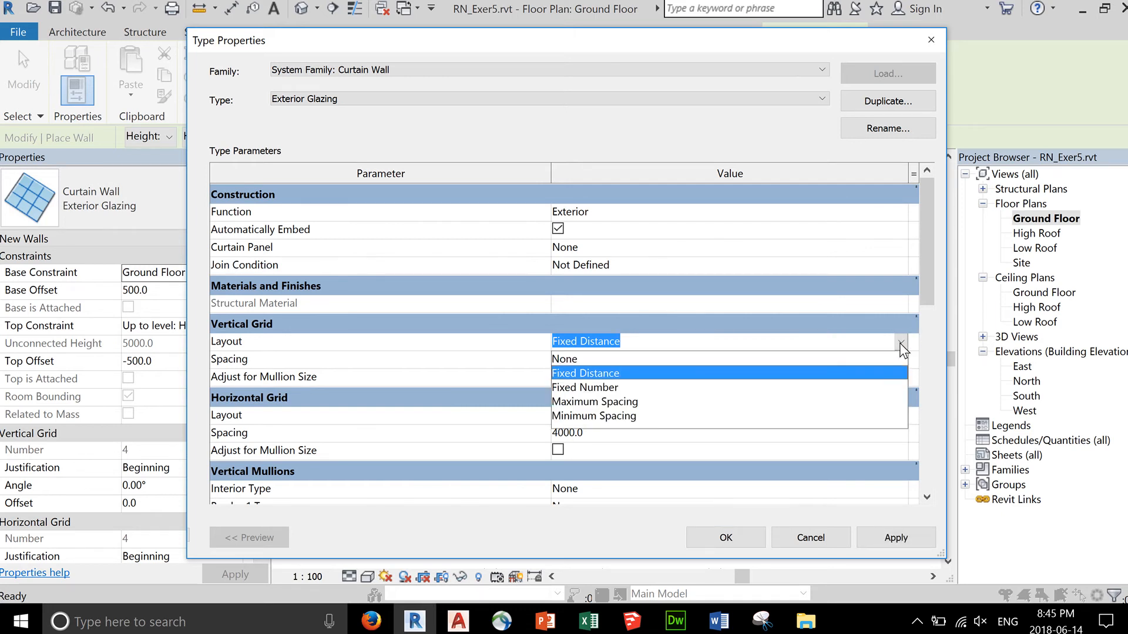
pyautogui.click(650, 374)
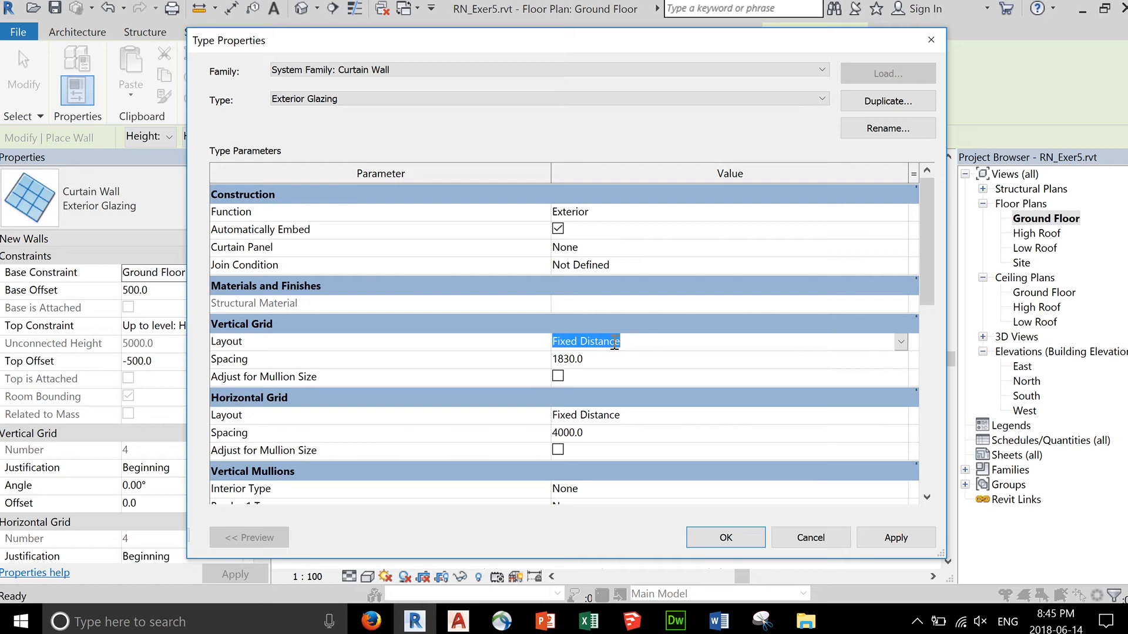
pyautogui.click(901, 346)
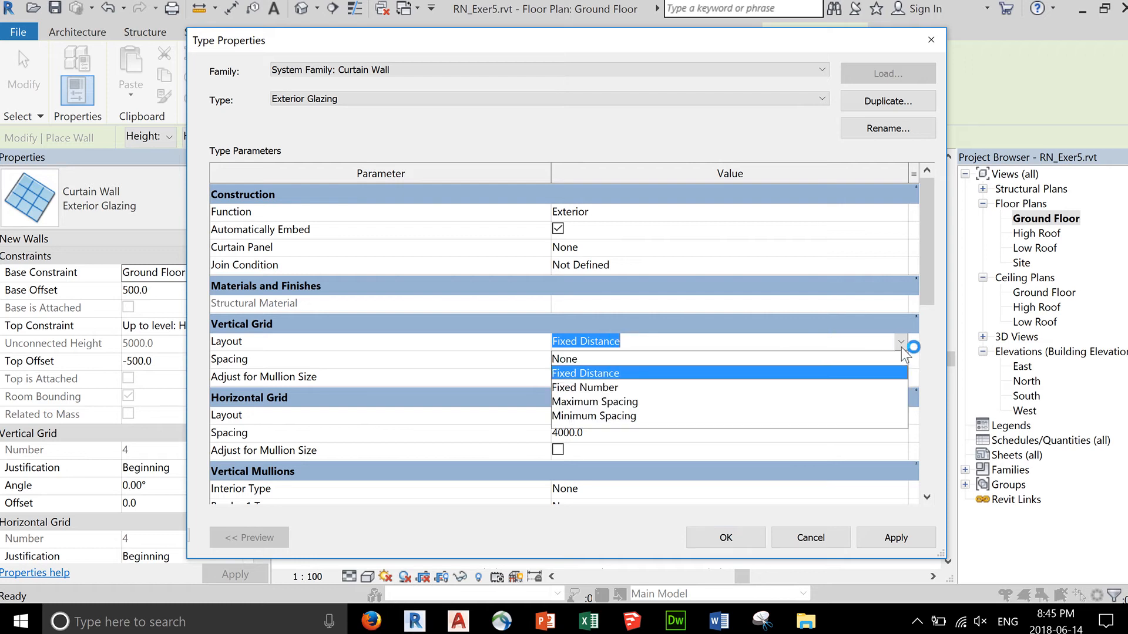
pyautogui.click(659, 388)
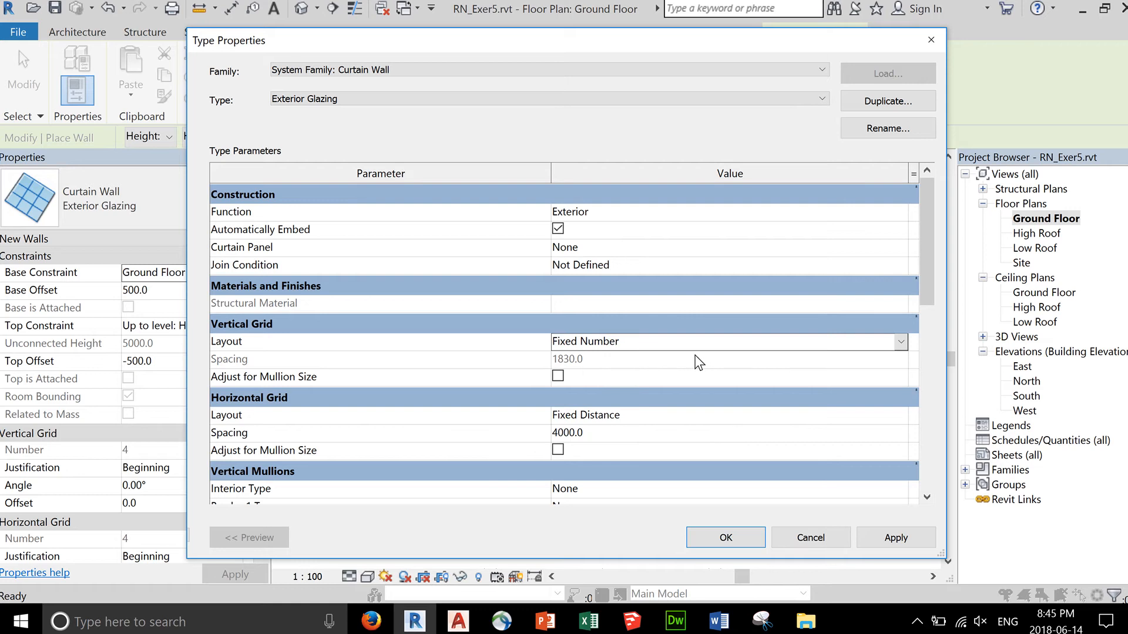
pyautogui.click(901, 342)
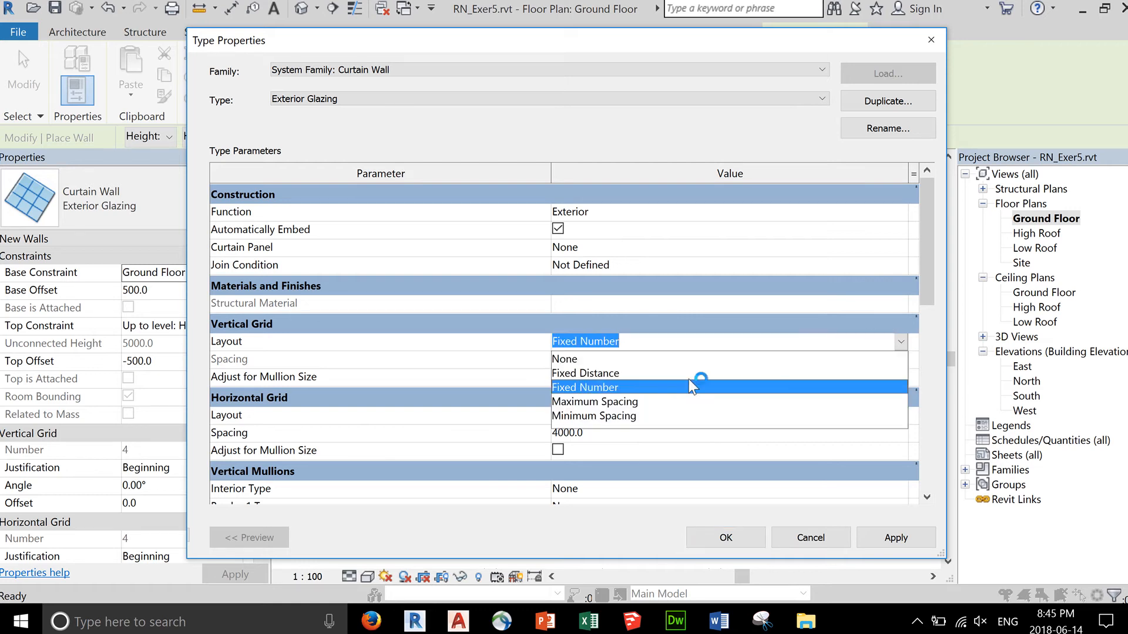
pyautogui.click(626, 403)
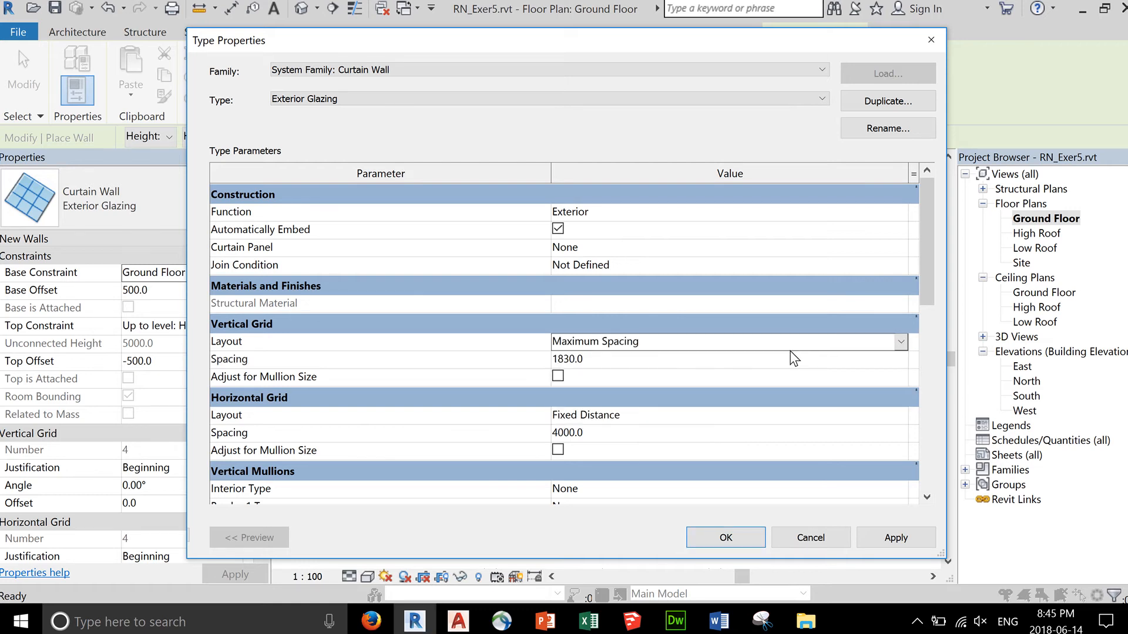
pyautogui.click(572, 359)
pyautogui.click(904, 341)
pyautogui.click(630, 415)
pyautogui.click(895, 344)
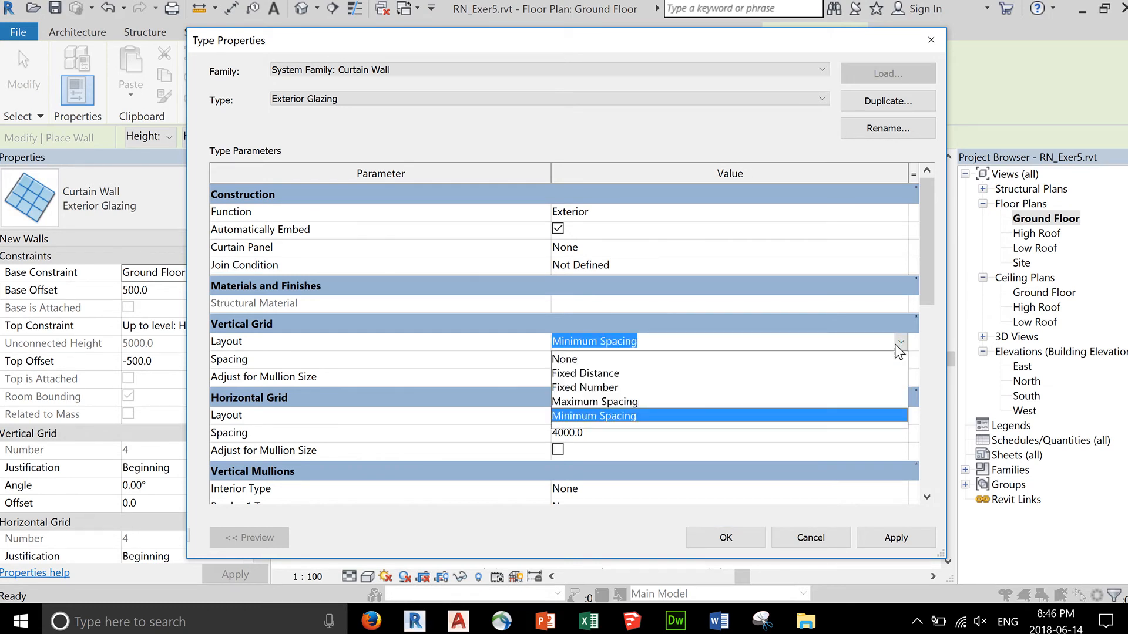
pyautogui.click(608, 375)
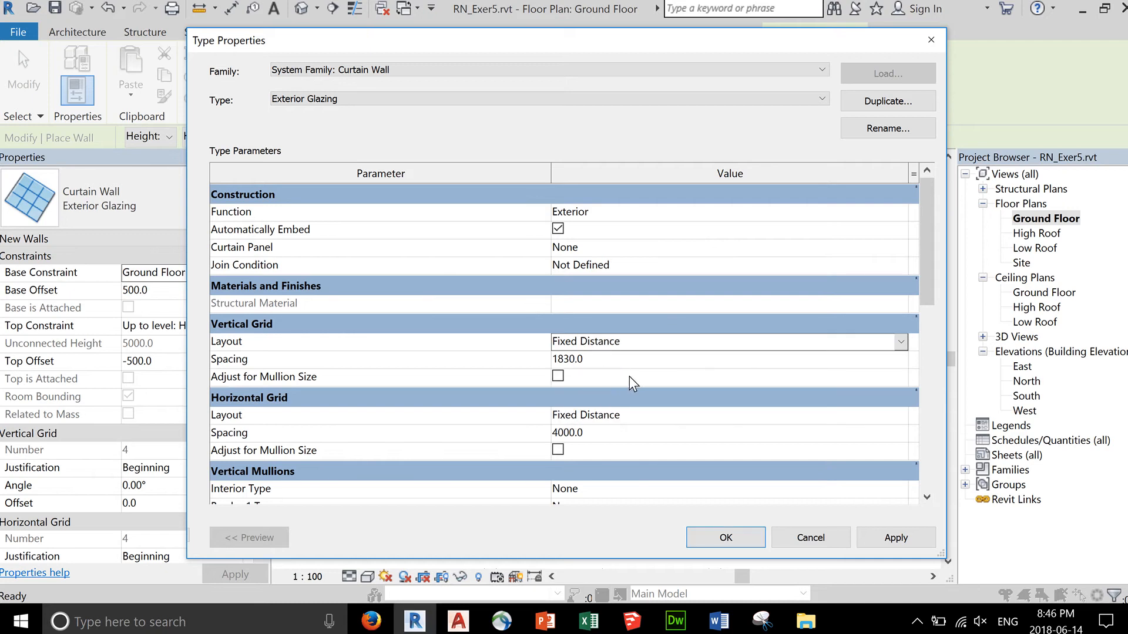
# Set the Exterior Glazing type's vertical grid spacing to 1000 and horizontal grid spacing to 1500, and apply the changes.
pyautogui.click(592, 357)
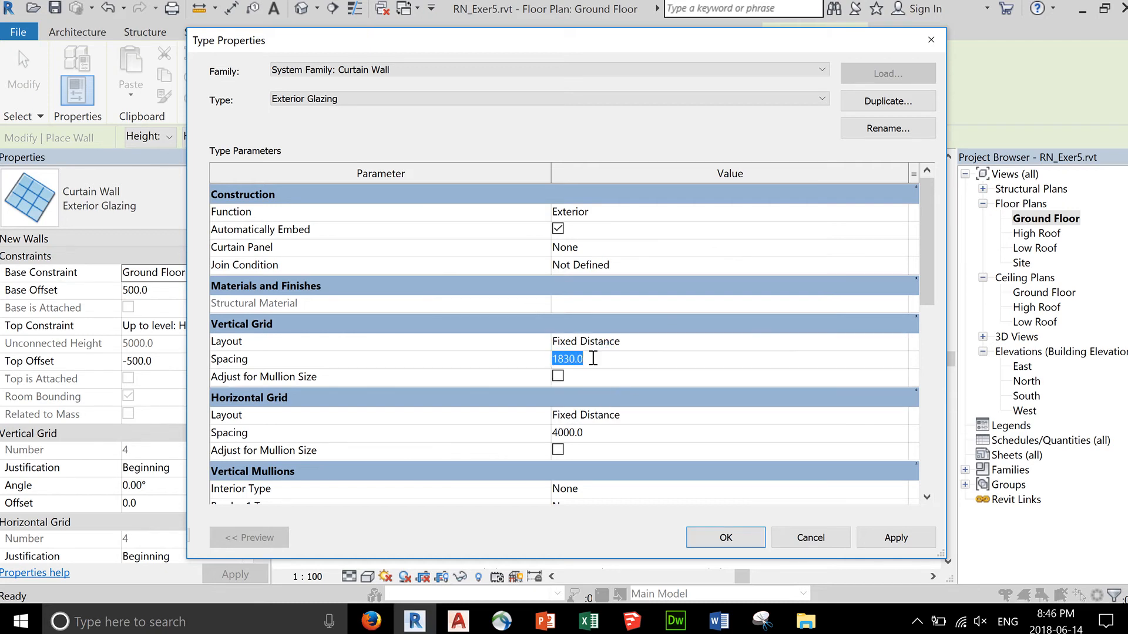
pyautogui.write('1')
pyautogui.click(599, 432)
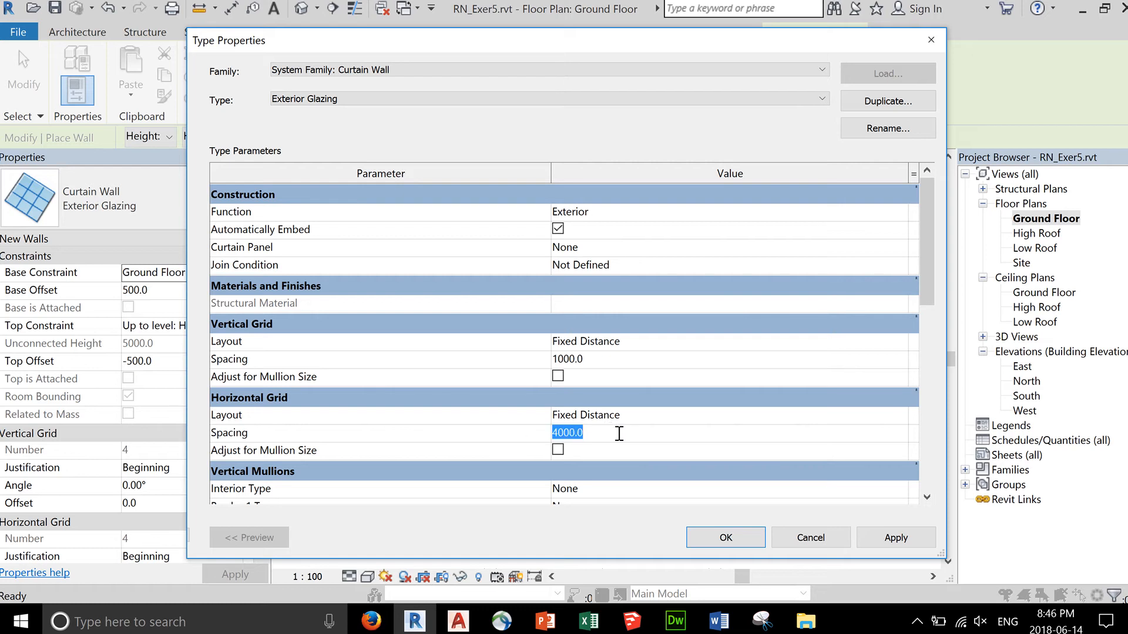
pyautogui.write('1500')
pyautogui.moveTo(924, 278); pyautogui.dragTo(923, 350)
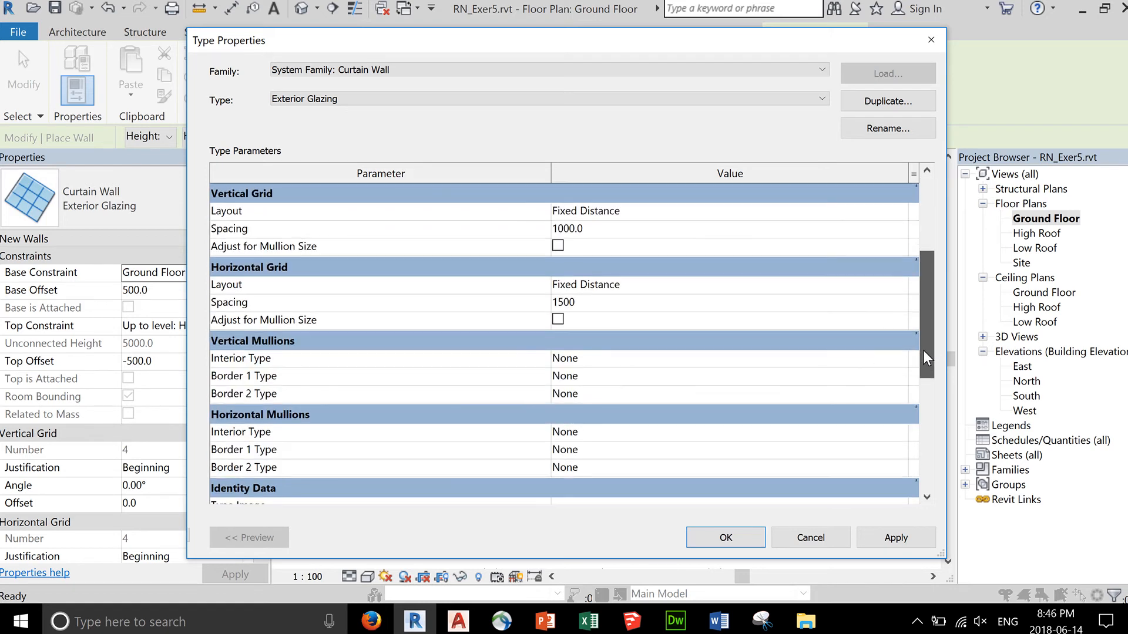
pyautogui.click(309, 376)
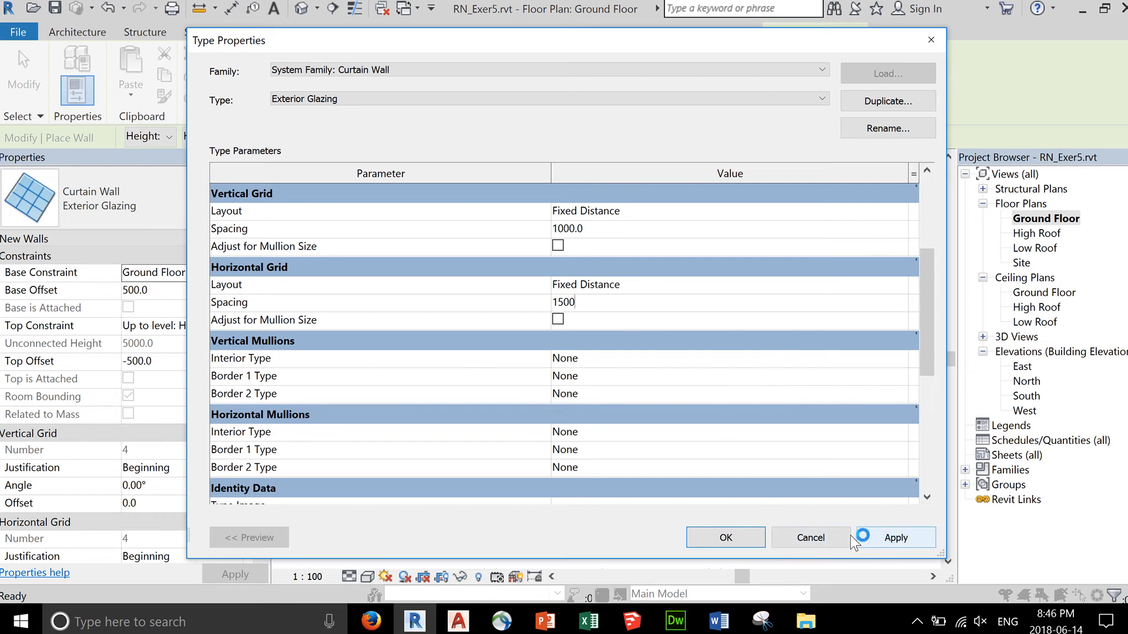
pyautogui.click(875, 538)
pyautogui.click(725, 538)
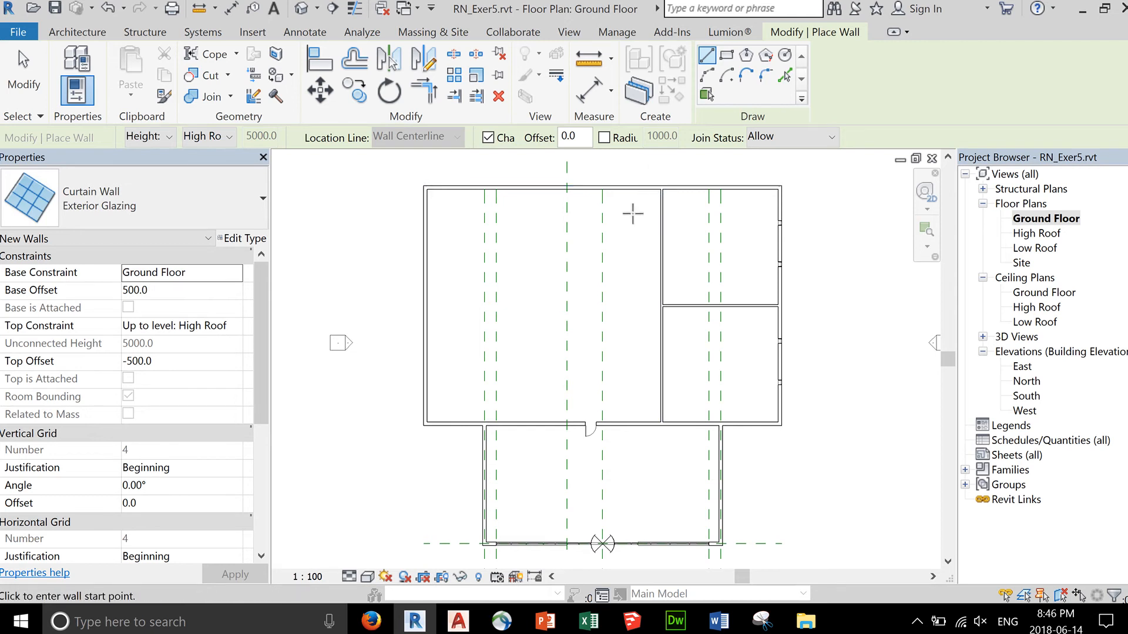
# Draw an Exterior Glazing curtain wall within the large room's north exterior wall, finish the command and save the project.
pyautogui.click(449, 187)
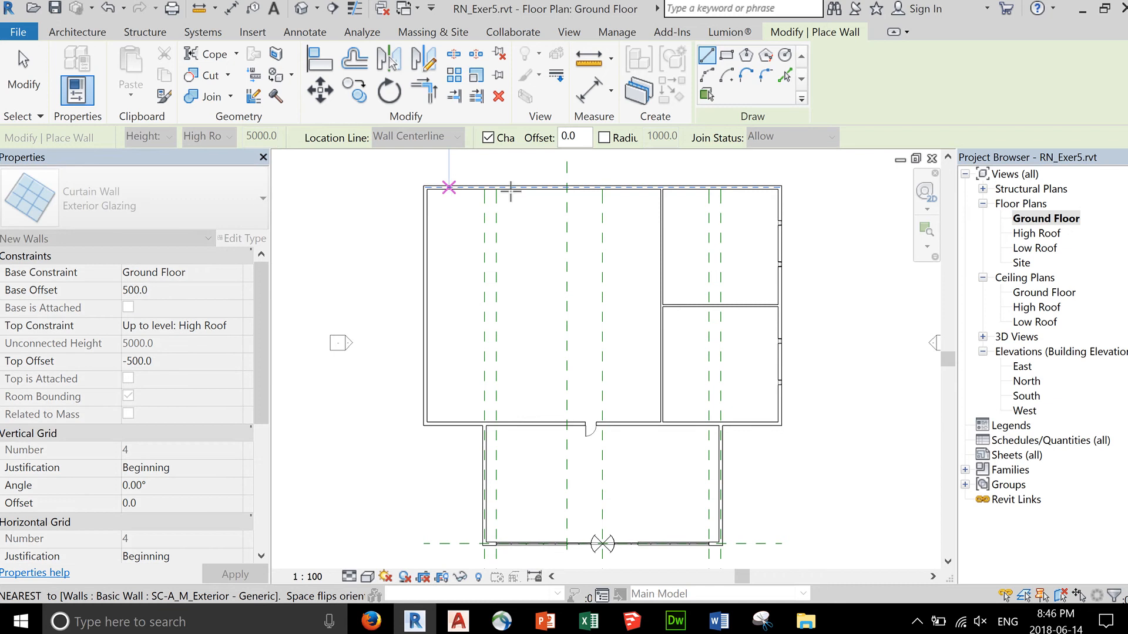
pyautogui.click(639, 187)
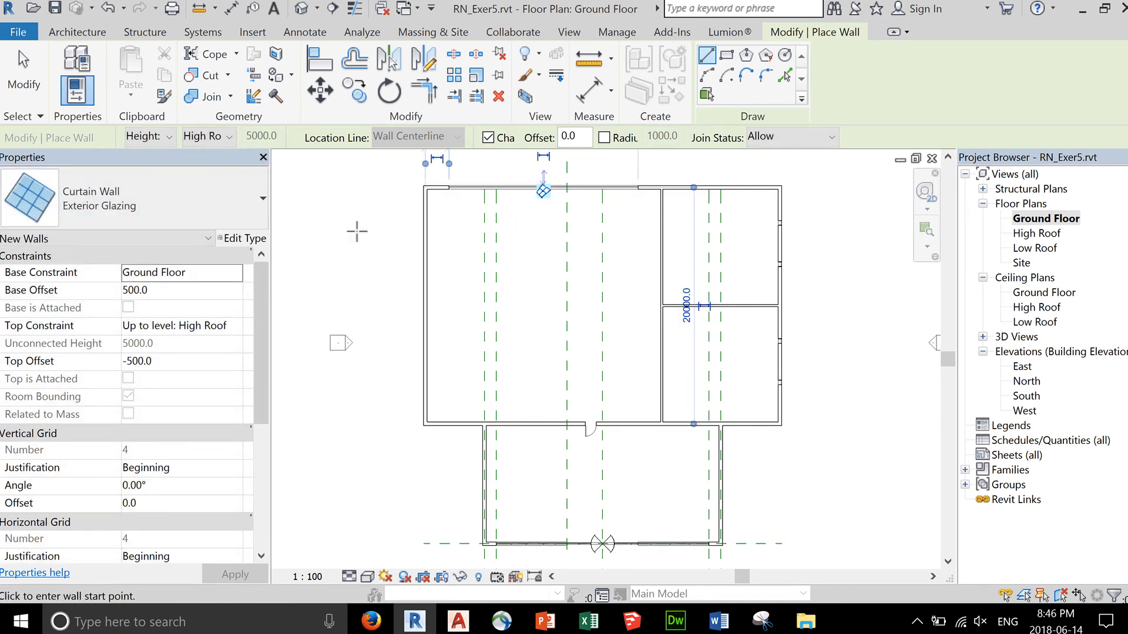
pyautogui.click(18, 88)
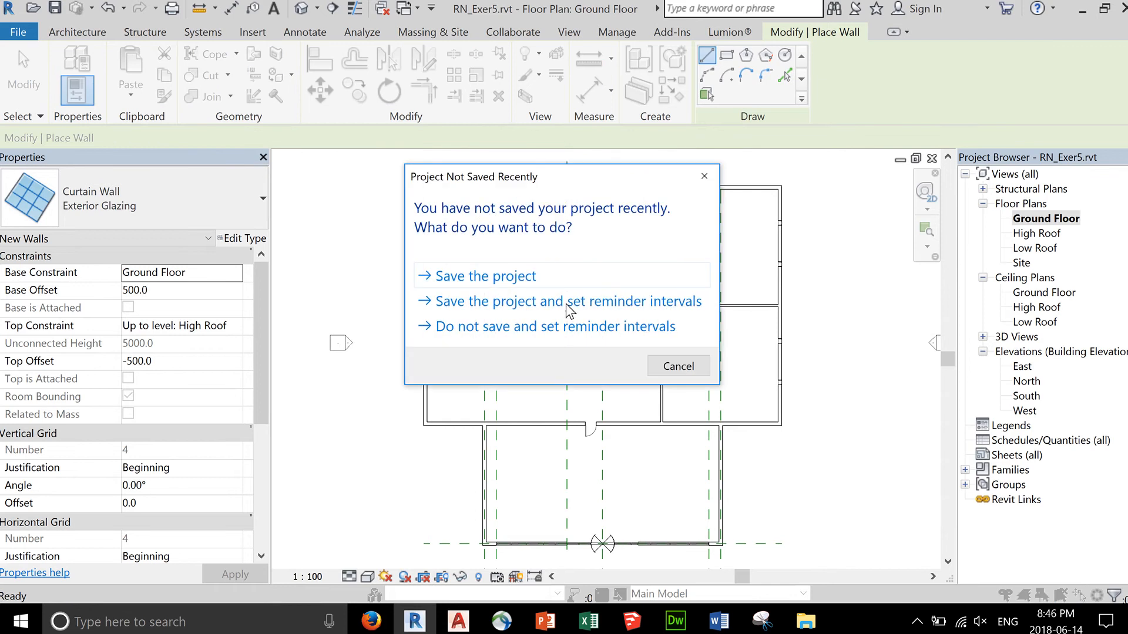
pyautogui.click(535, 277)
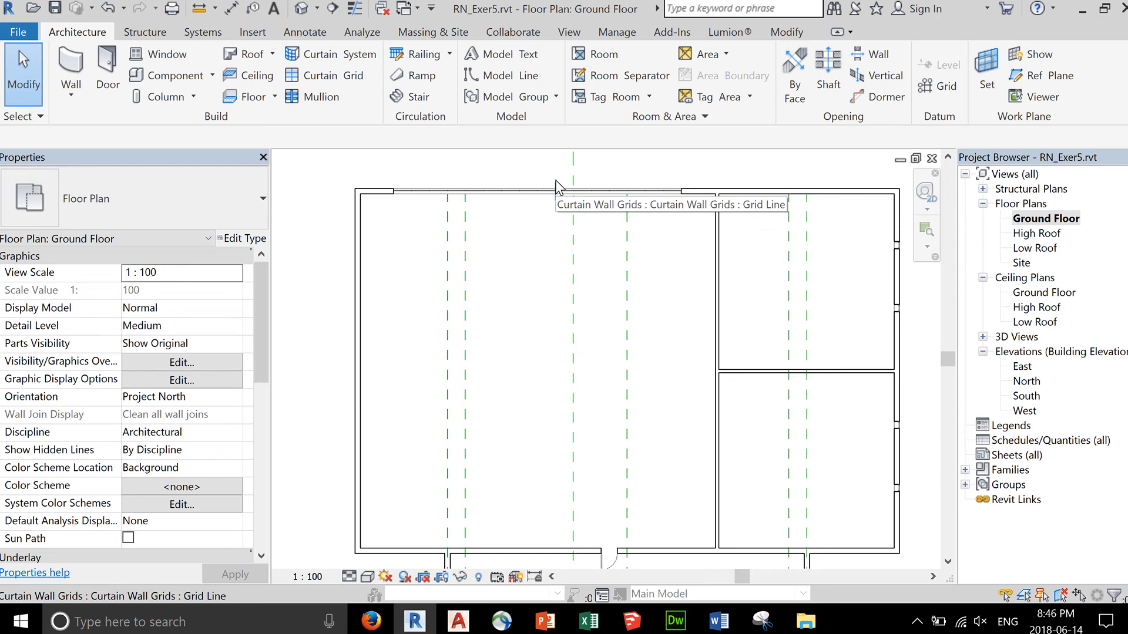
# Open the North elevation and examine the grid divisions of the new curtain wall.
pyautogui.scroll(2, 555, 180)
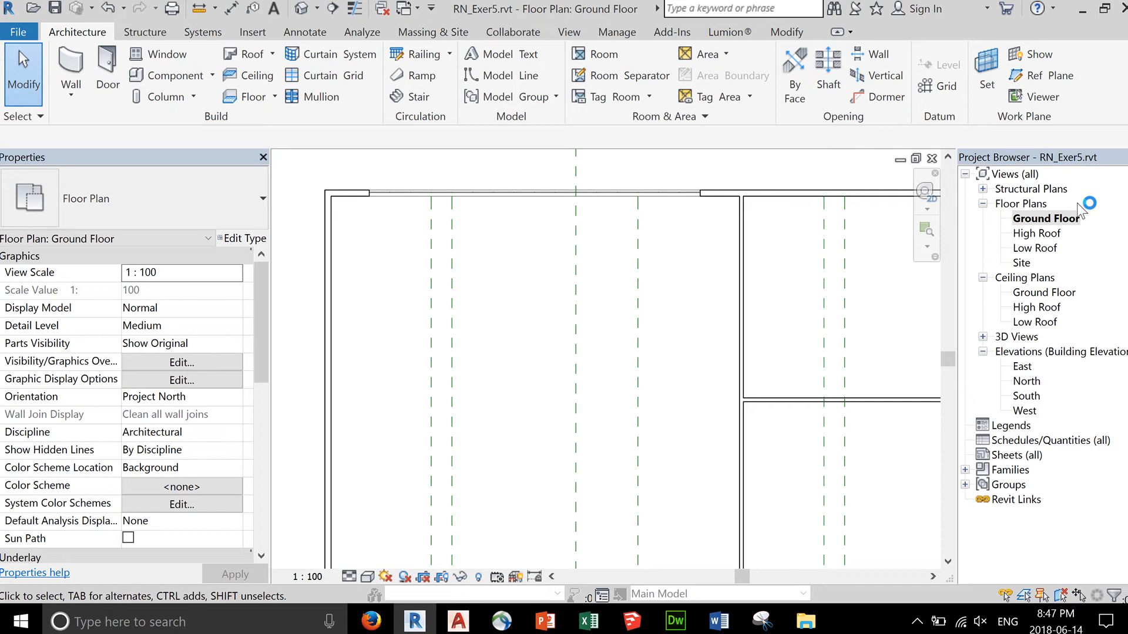
pyautogui.doubleClick(1027, 381)
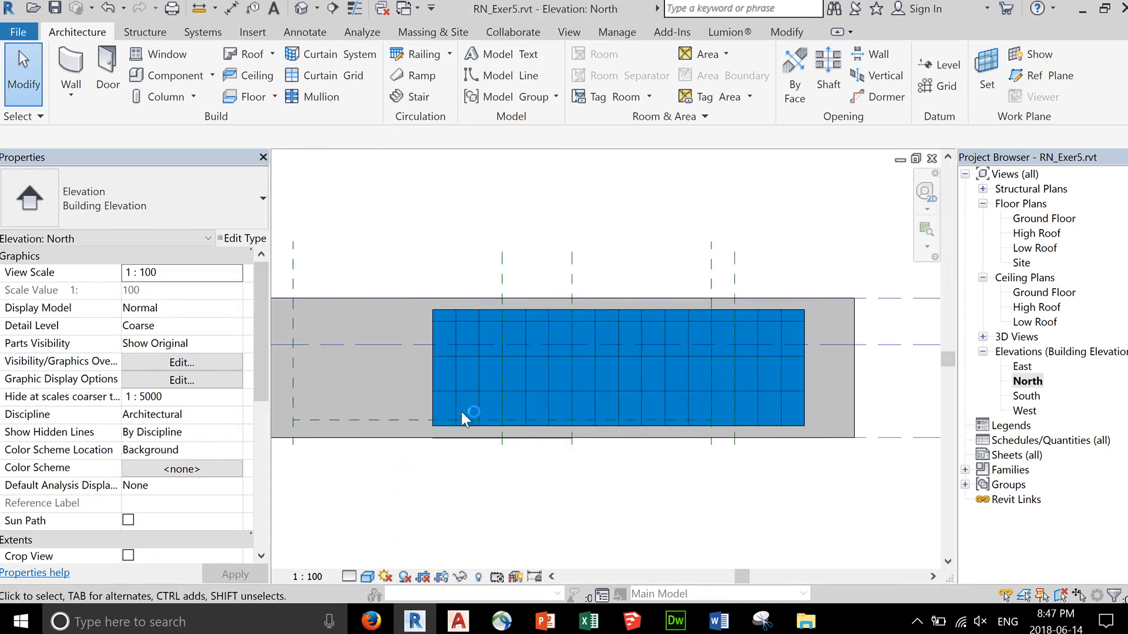
pyautogui.scroll(2, 461, 410)
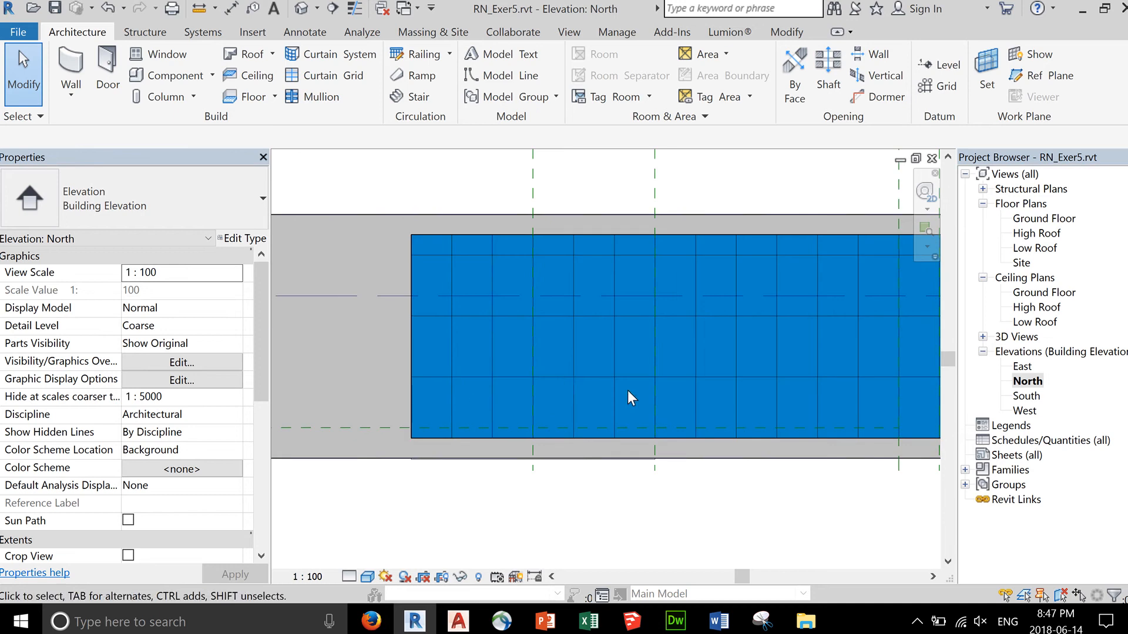
pyautogui.scroll(-2, 578, 394)
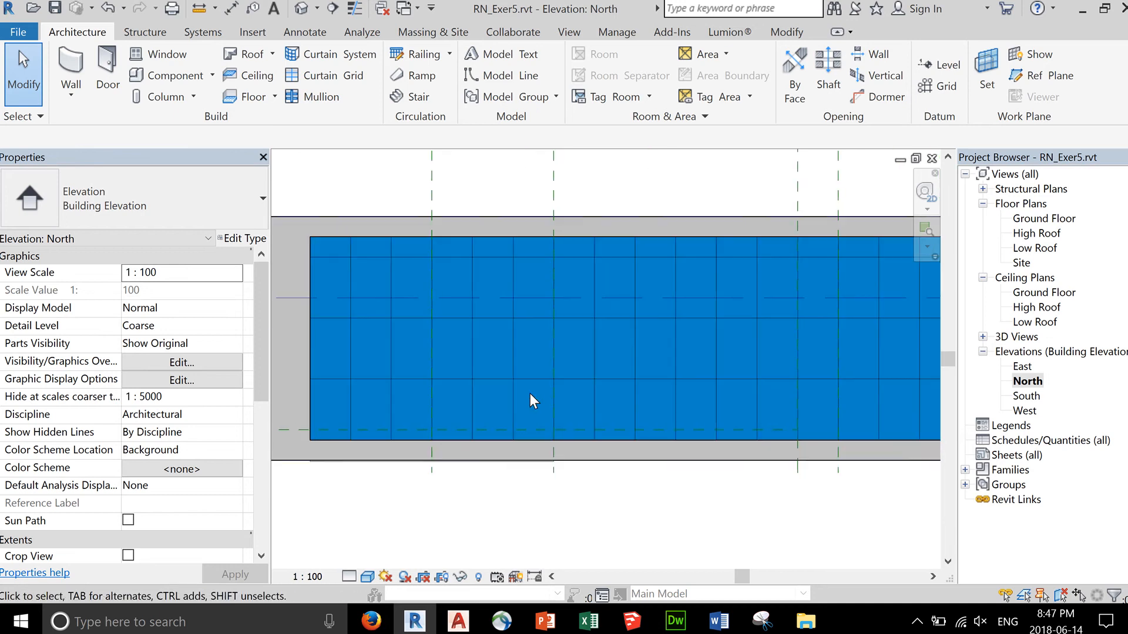
pyautogui.click(847, 369)
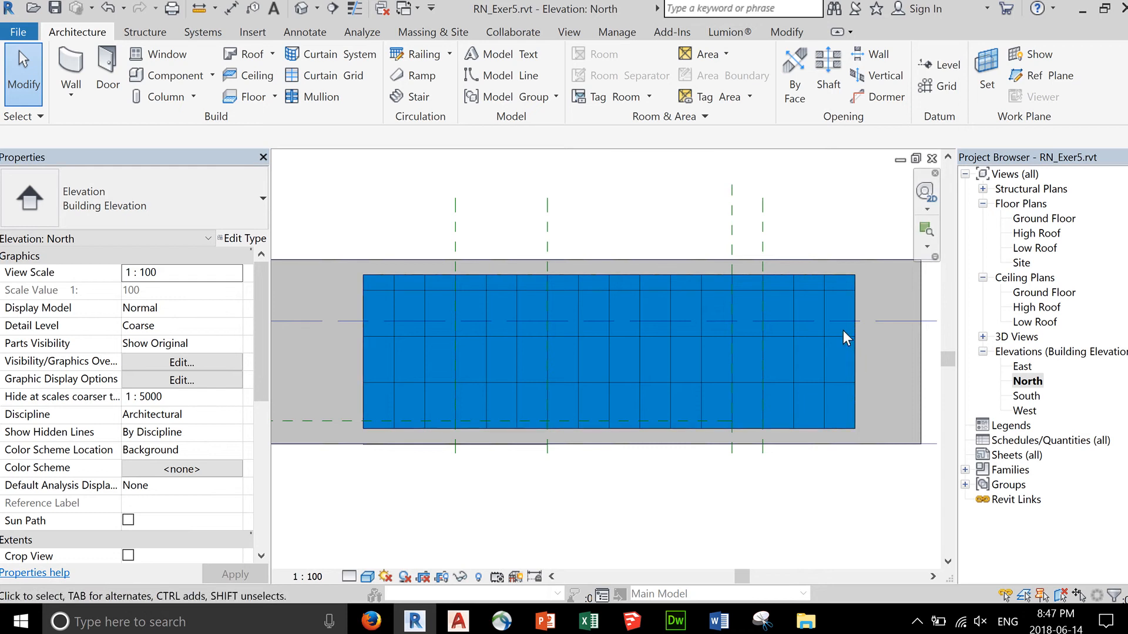
pyautogui.click(864, 320)
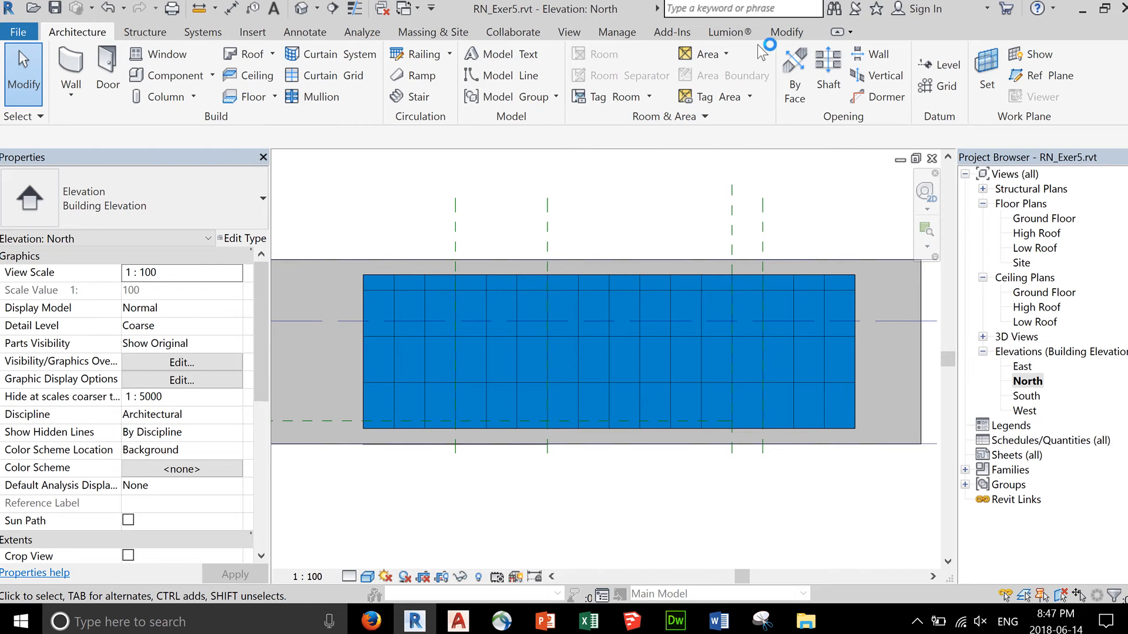
# Measure the width of one glazed panel between its endpoints in the curtain wall's middle area.
pyautogui.click(787, 33)
pyautogui.click(589, 58)
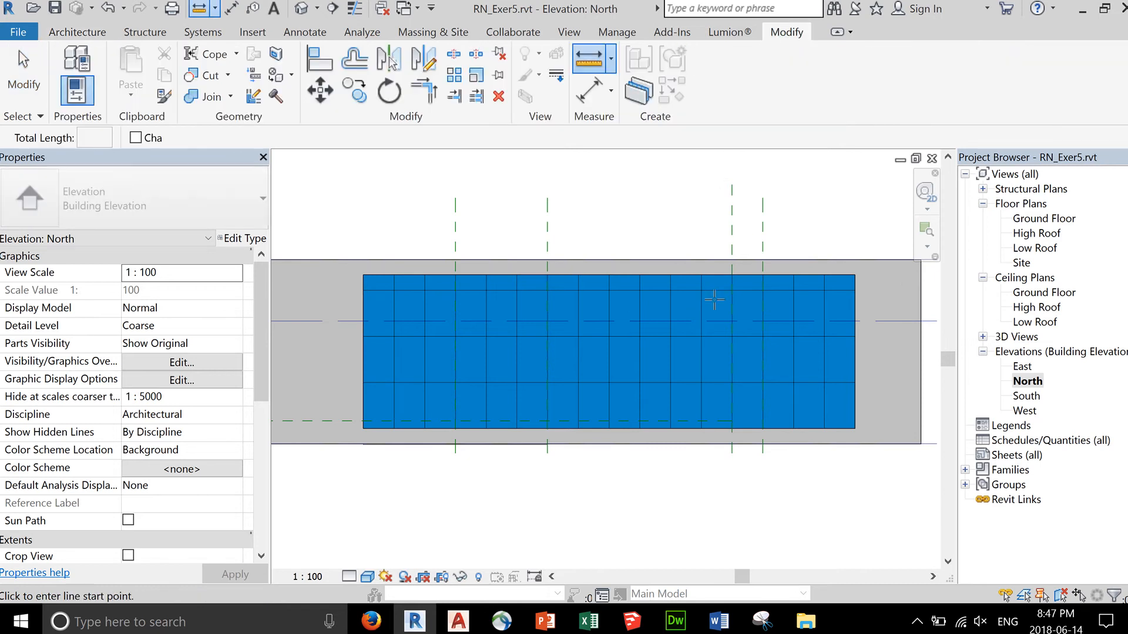
pyautogui.scroll(3, 668, 338)
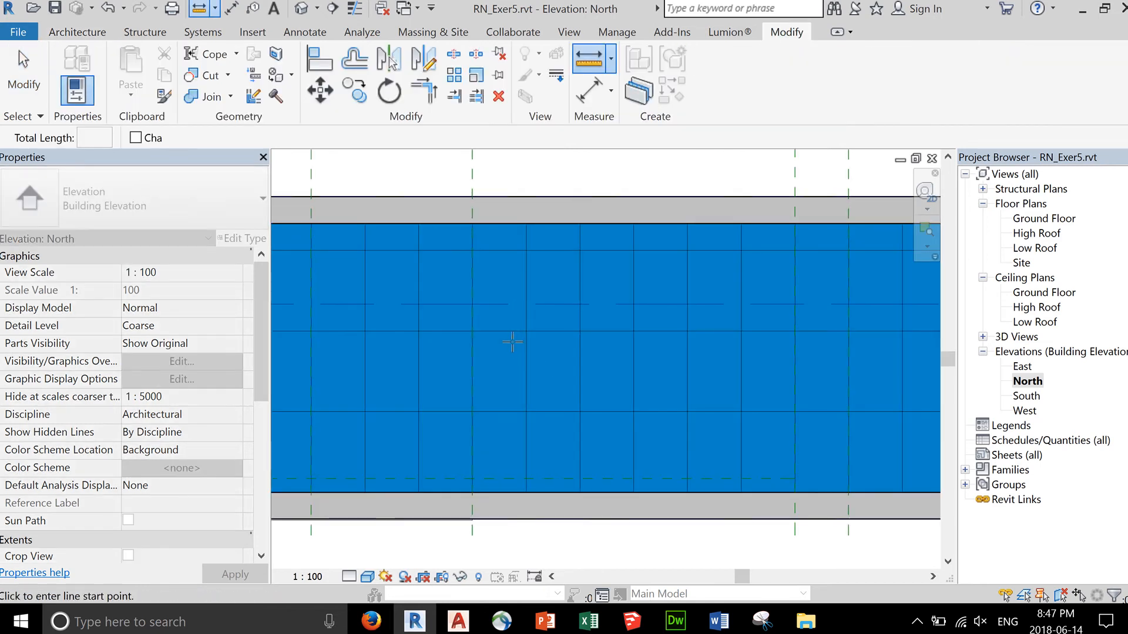
pyautogui.click(525, 332)
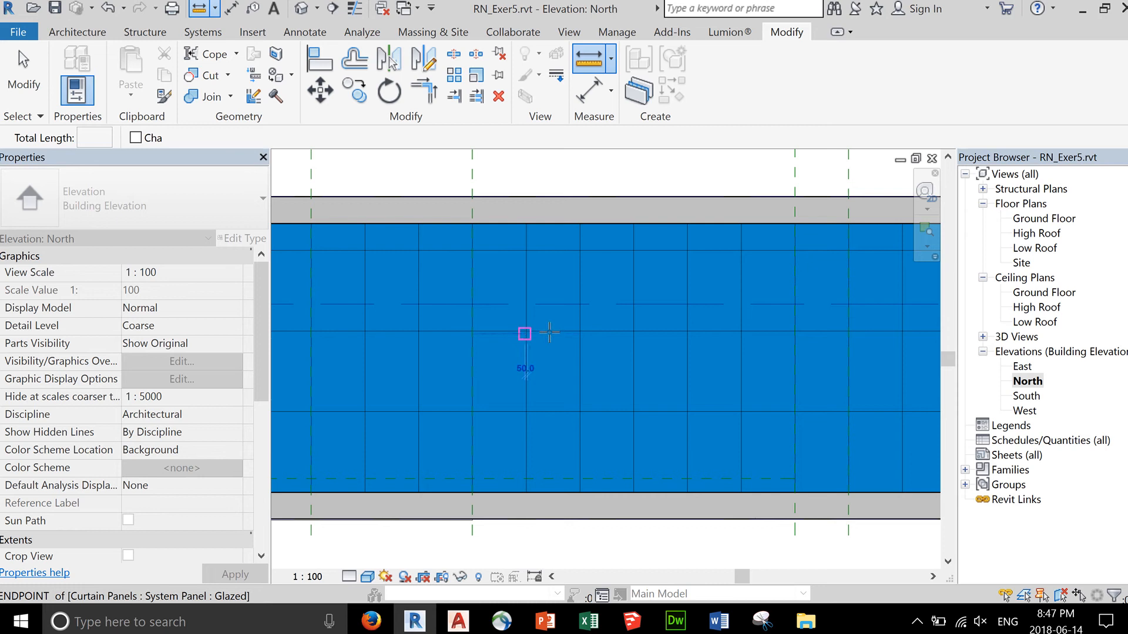
pyautogui.click(580, 331)
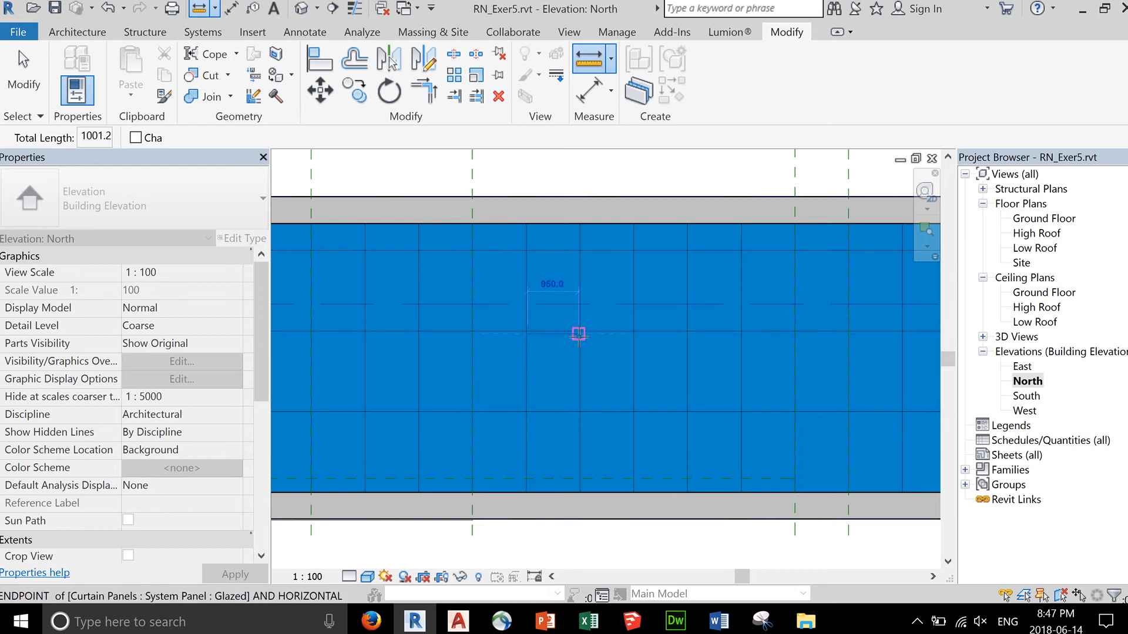
pyautogui.press('Escape')
pyautogui.press('Escape')
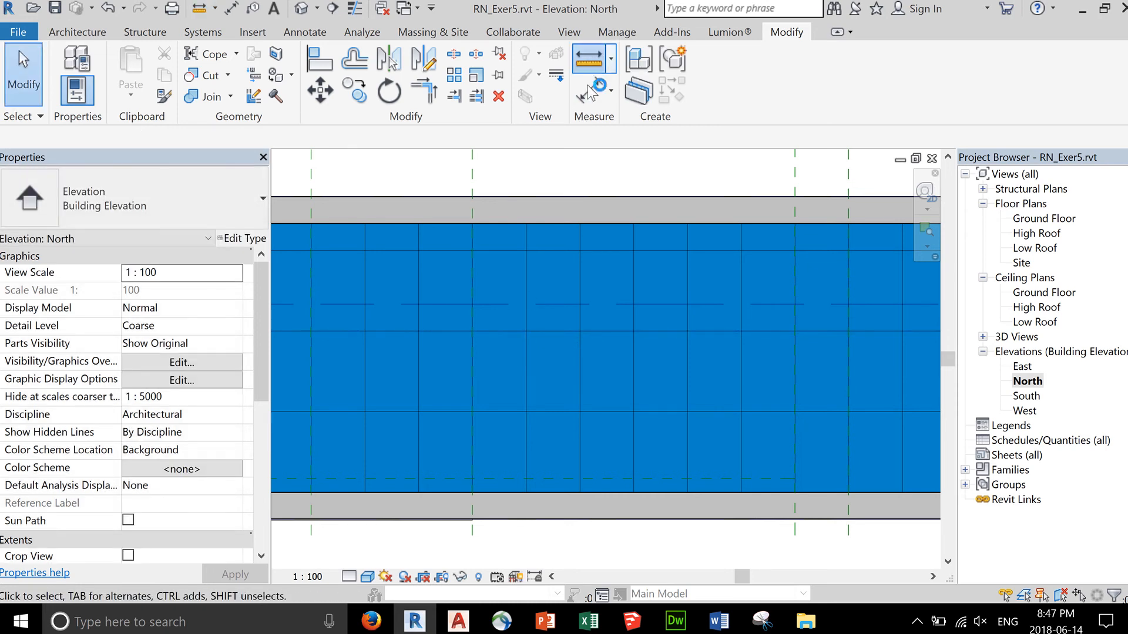
# Measure the distance between two adjacent vertical grid lines, picking the grid line endpoints on the same horizontal grid line.
pyautogui.click(591, 59)
pyautogui.click(525, 332)
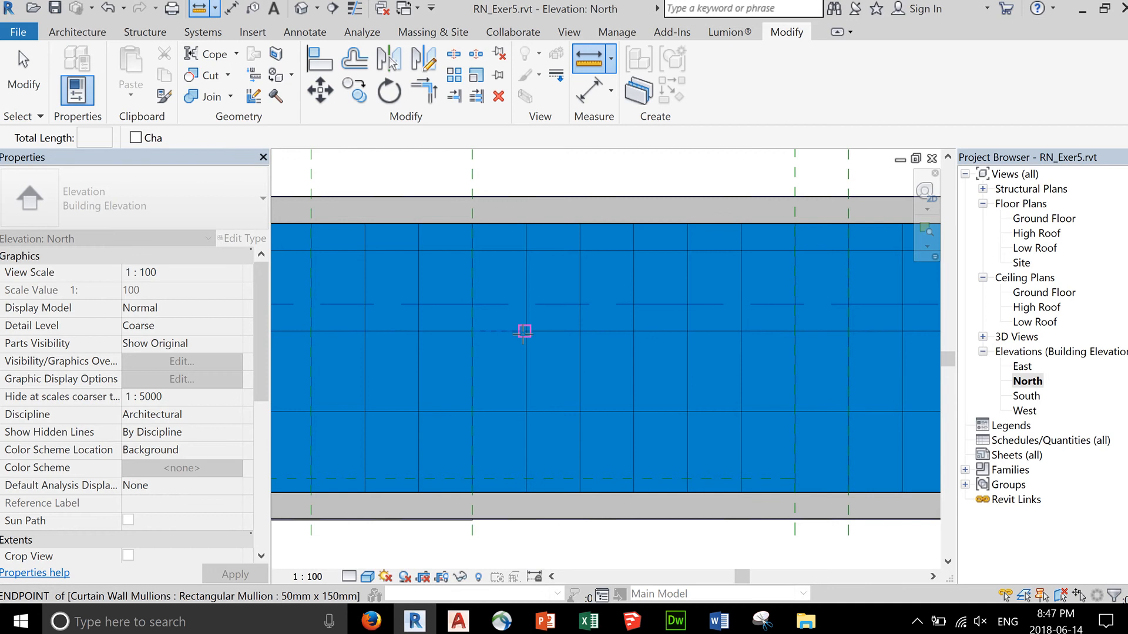
pyautogui.click(579, 331)
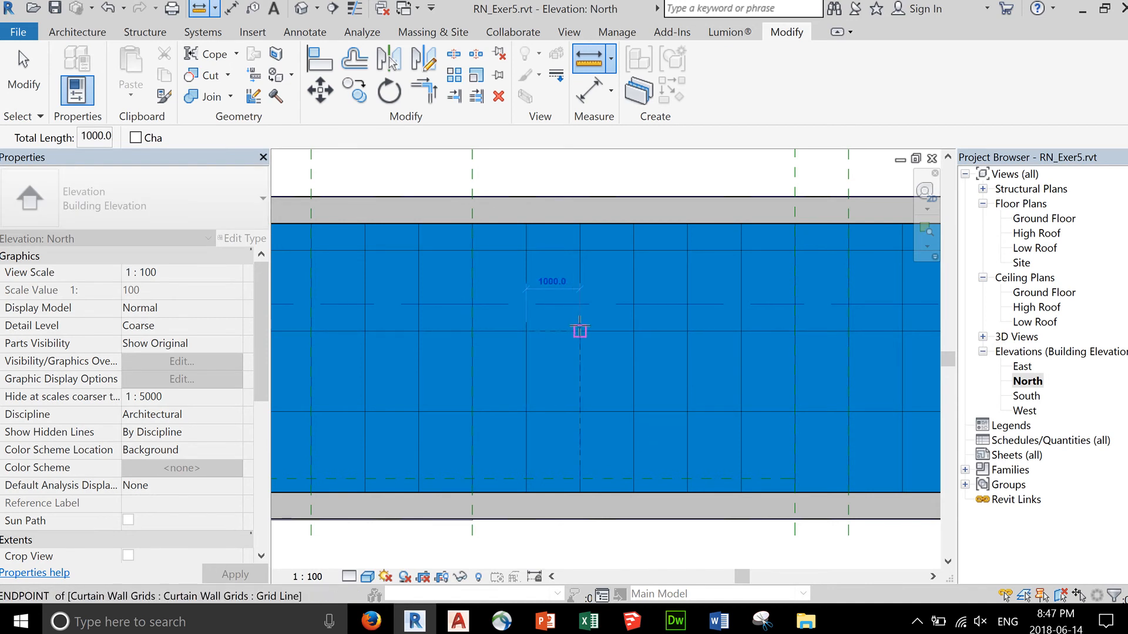
# Measure the vertical distance between two adjacent horizontal grid lines of the curtain wall and end the measurement.
pyautogui.click(526, 332)
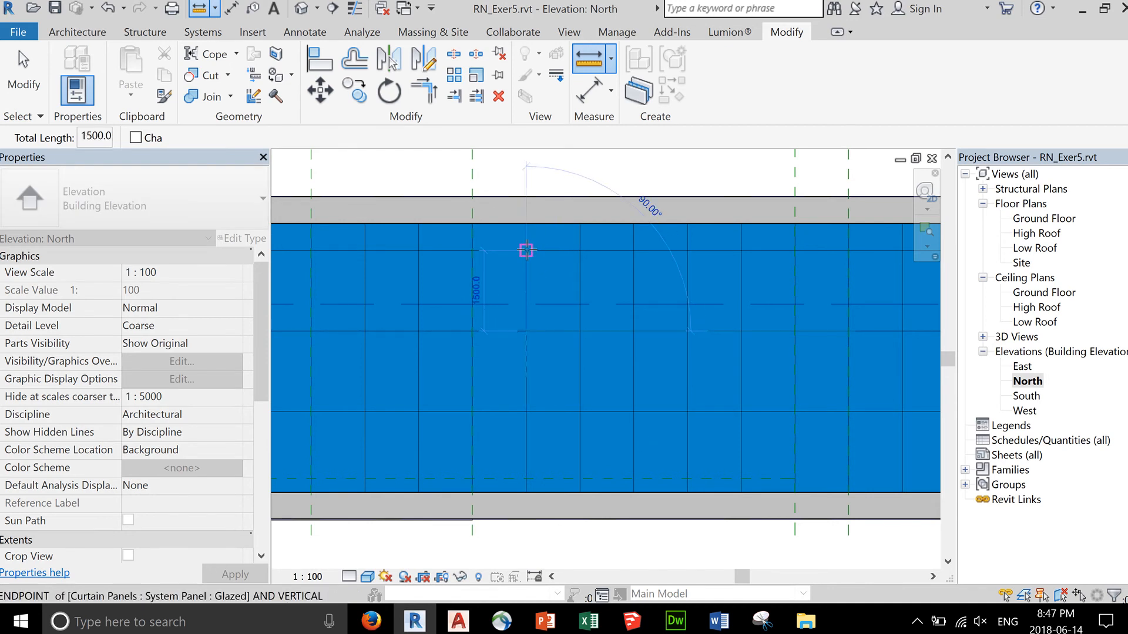
pyautogui.press('Escape')
pyautogui.press('Escape')
pyautogui.scroll(-4, 647, 376)
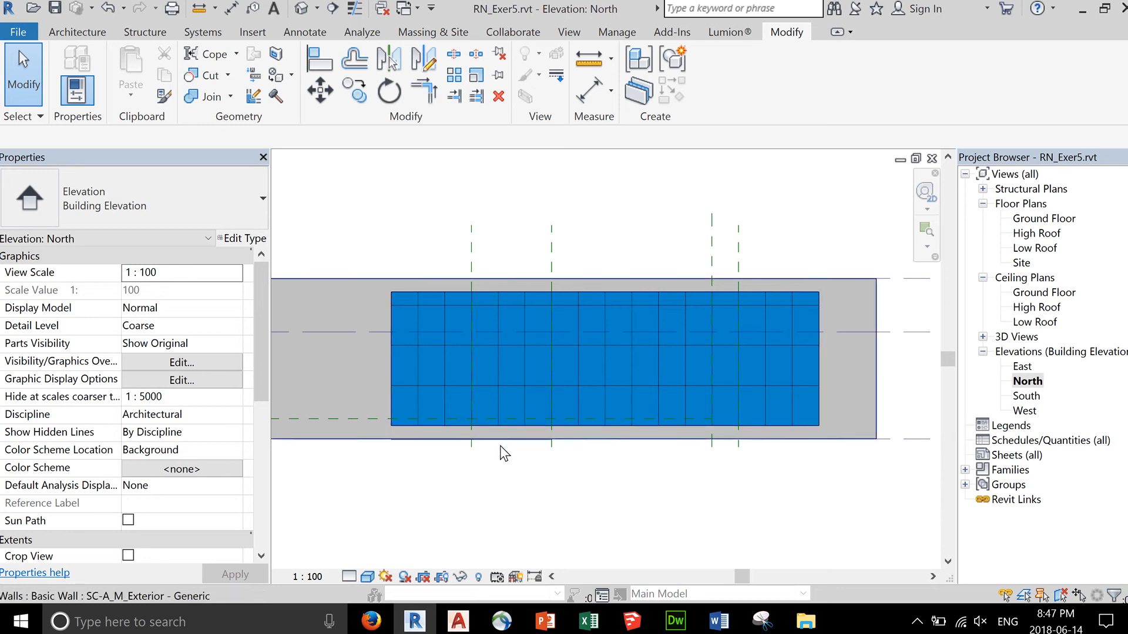
# Switch to Firefox and save the Spider Fitting.rfa family from the Week 6 row of the course schedule.
pyautogui.click(370, 620)
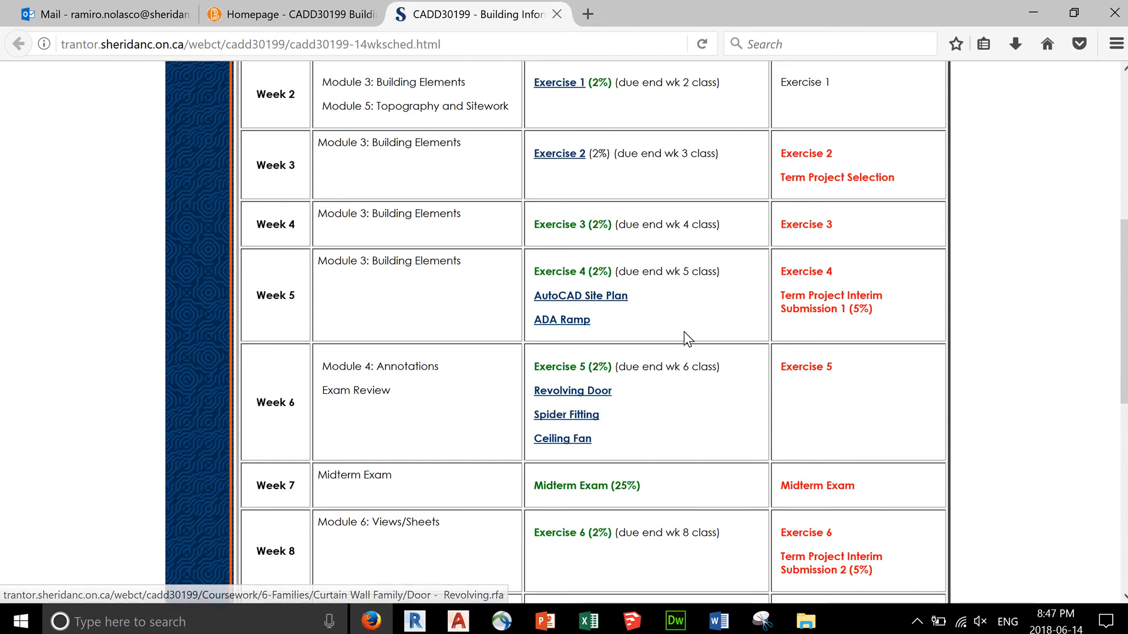
pyautogui.click(582, 419)
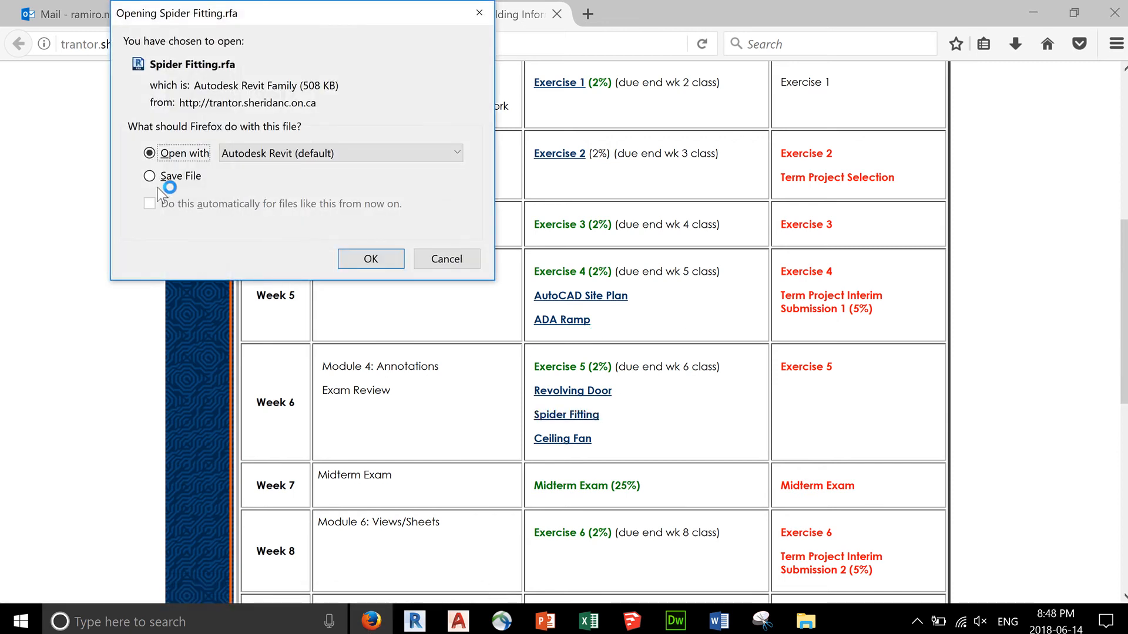
pyautogui.click(171, 176)
pyautogui.click(371, 259)
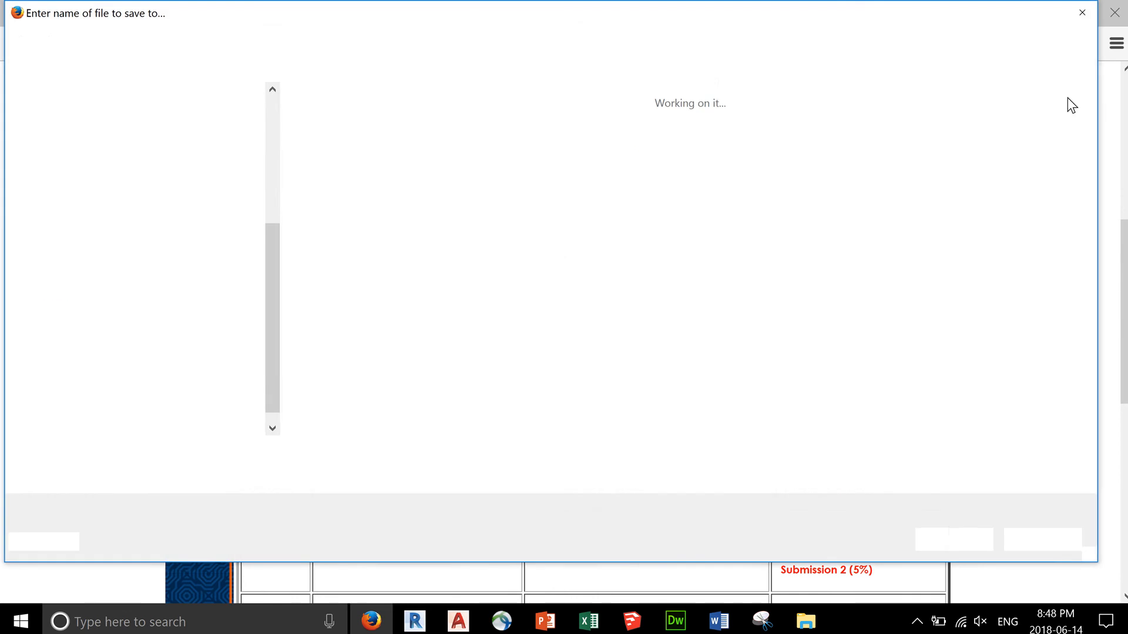
pyautogui.click(963, 541)
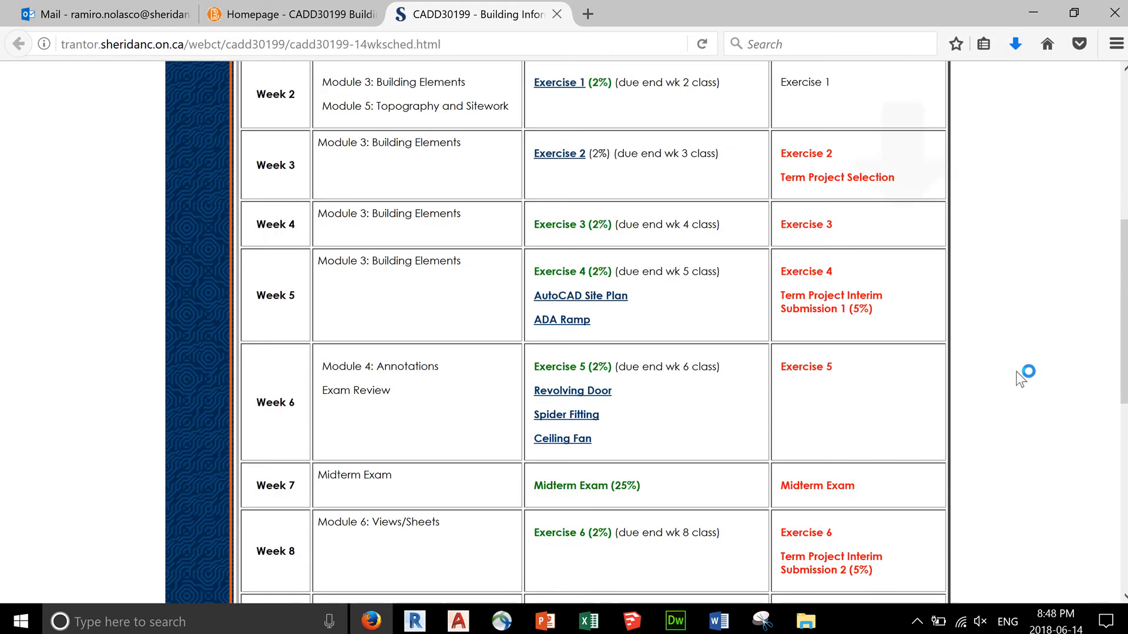
# Open the downloaded Spider Fitting.rfa in Revit and load the family into the RN_Exer5.rvt project.
pyautogui.click(1017, 47)
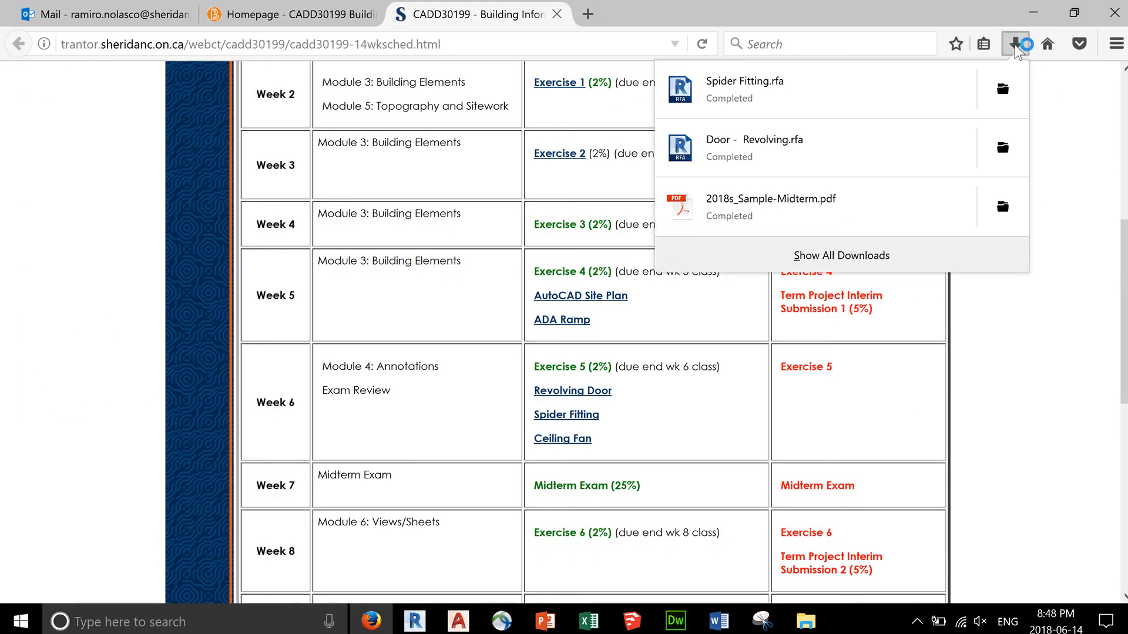
pyautogui.click(815, 83)
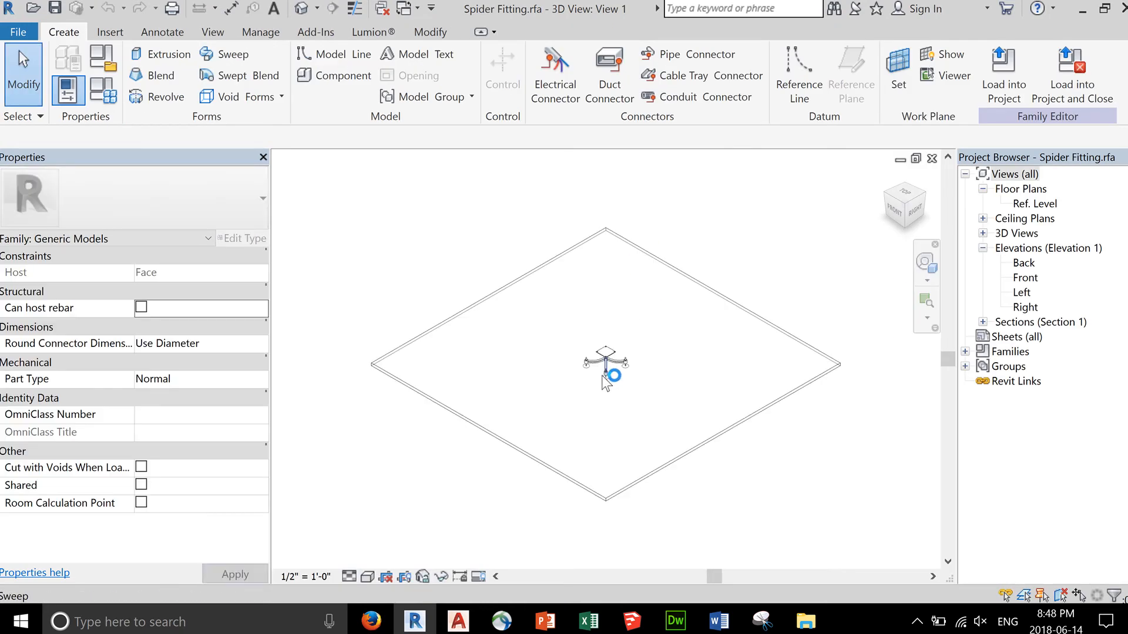
pyautogui.scroll(7, 604, 361)
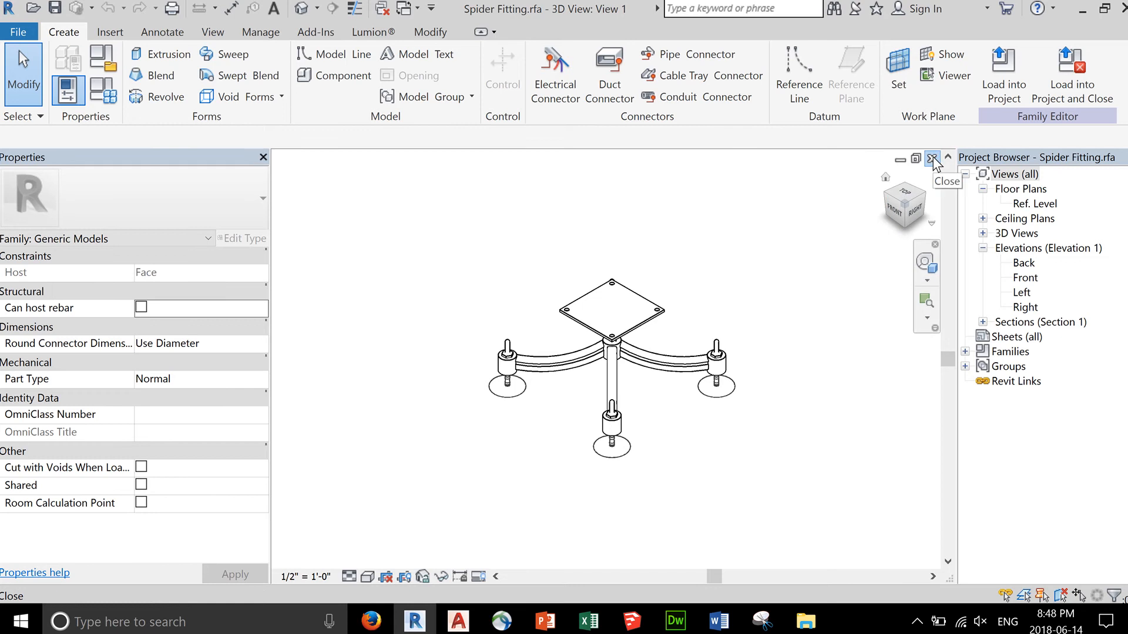
pyautogui.click(1004, 71)
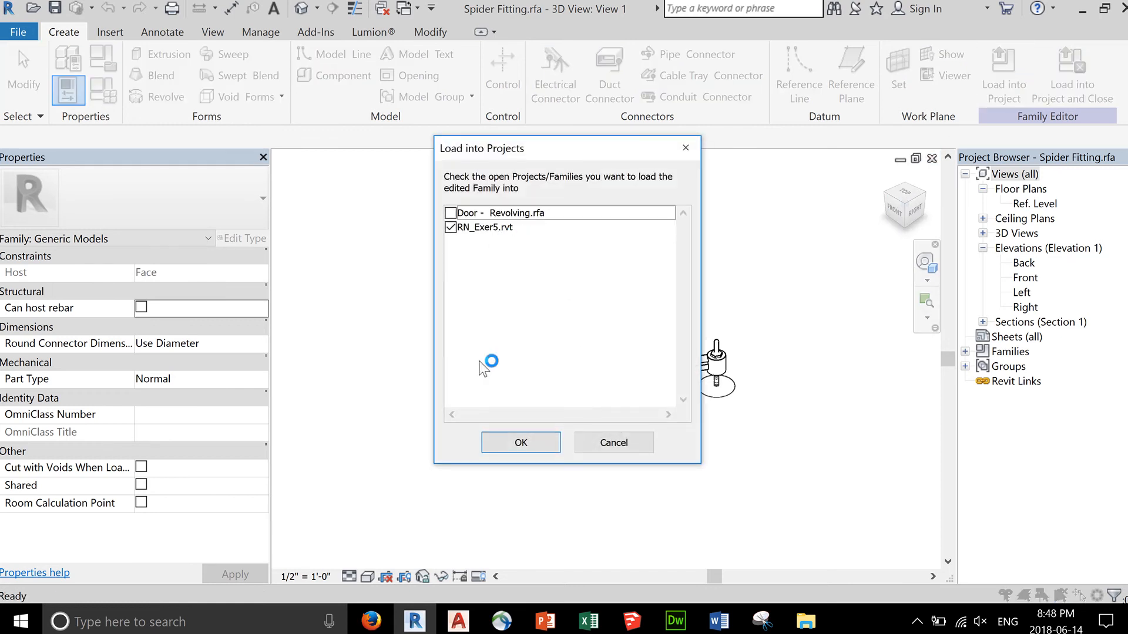
pyautogui.click(513, 446)
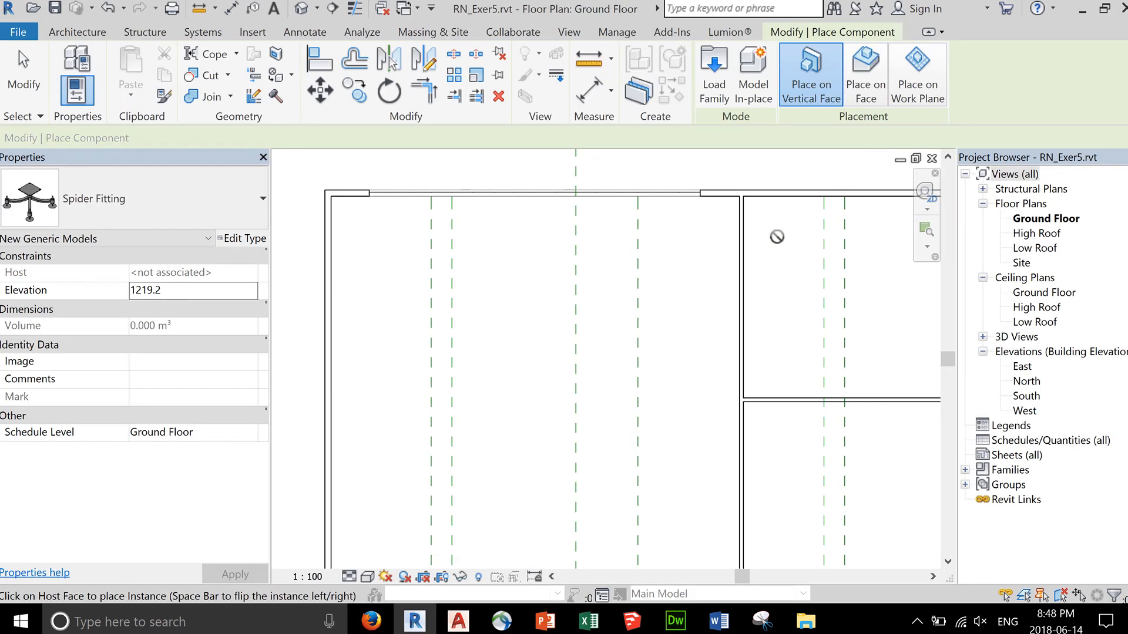
# Draw a building section on the Ground Floor plan across the full building width, just inside and facing the north wall.
pyautogui.scroll(-3, 637, 276)
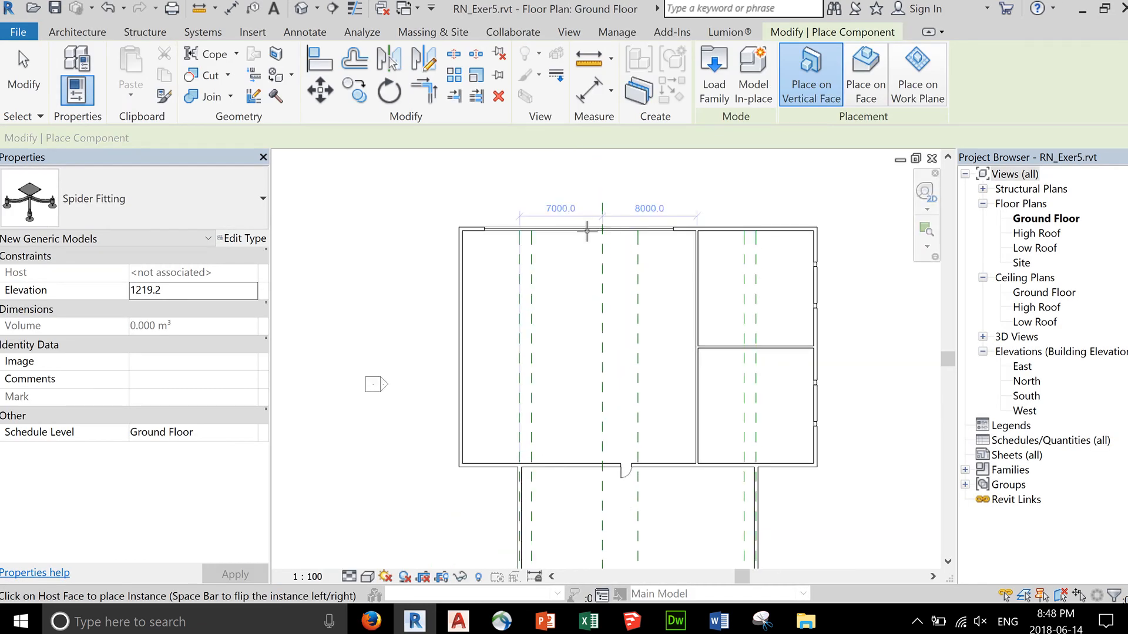
pyautogui.click(333, 8)
pyautogui.click(384, 271)
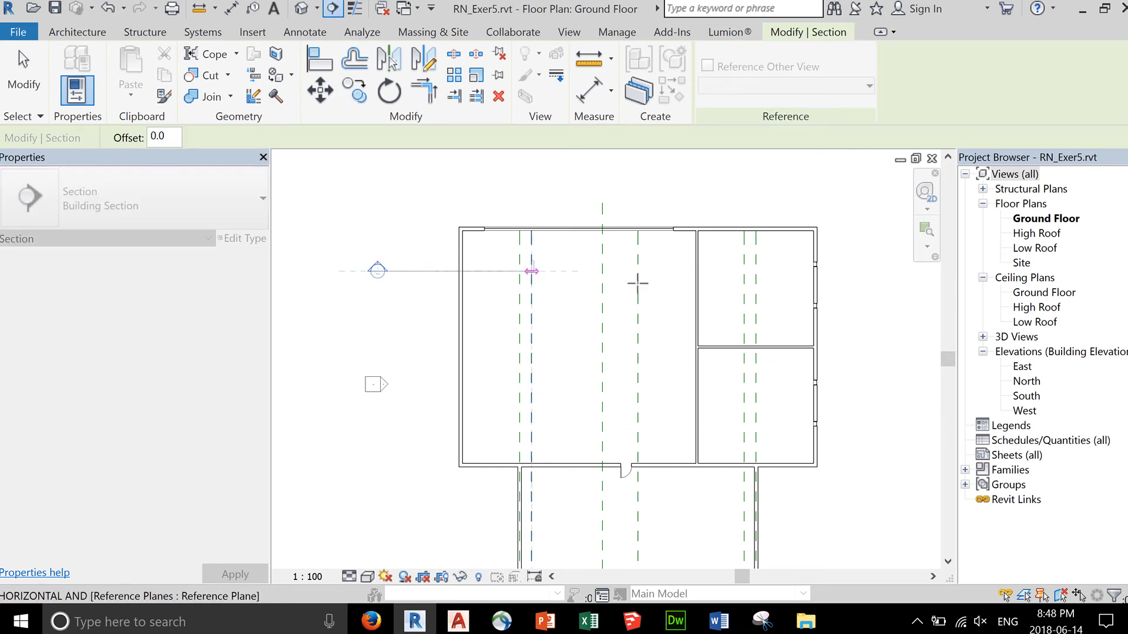
pyautogui.click(855, 271)
pyautogui.press('Escape')
pyautogui.press('Escape')
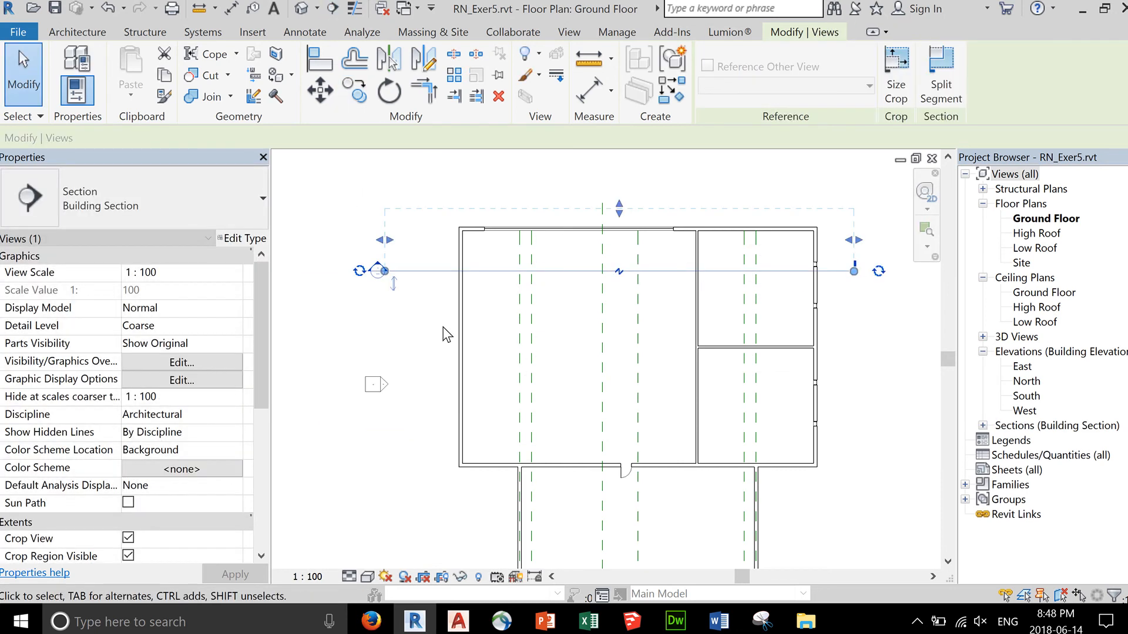
# Open the new section view and set its visual style to Shaded.
pyautogui.doubleClick(379, 272)
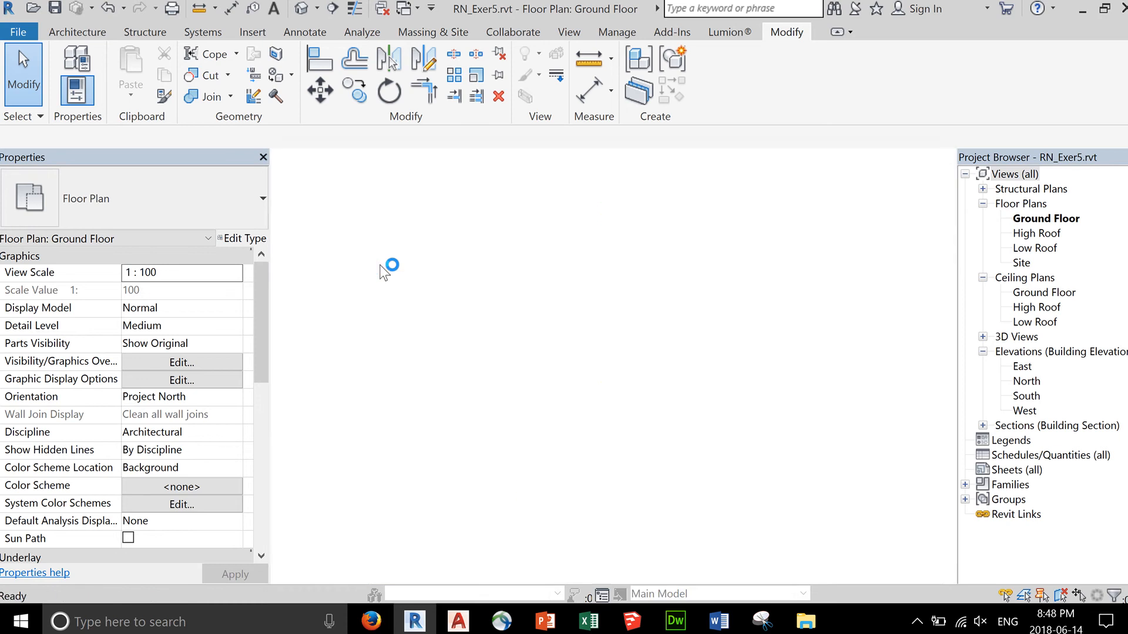
pyautogui.scroll(3, 515, 398)
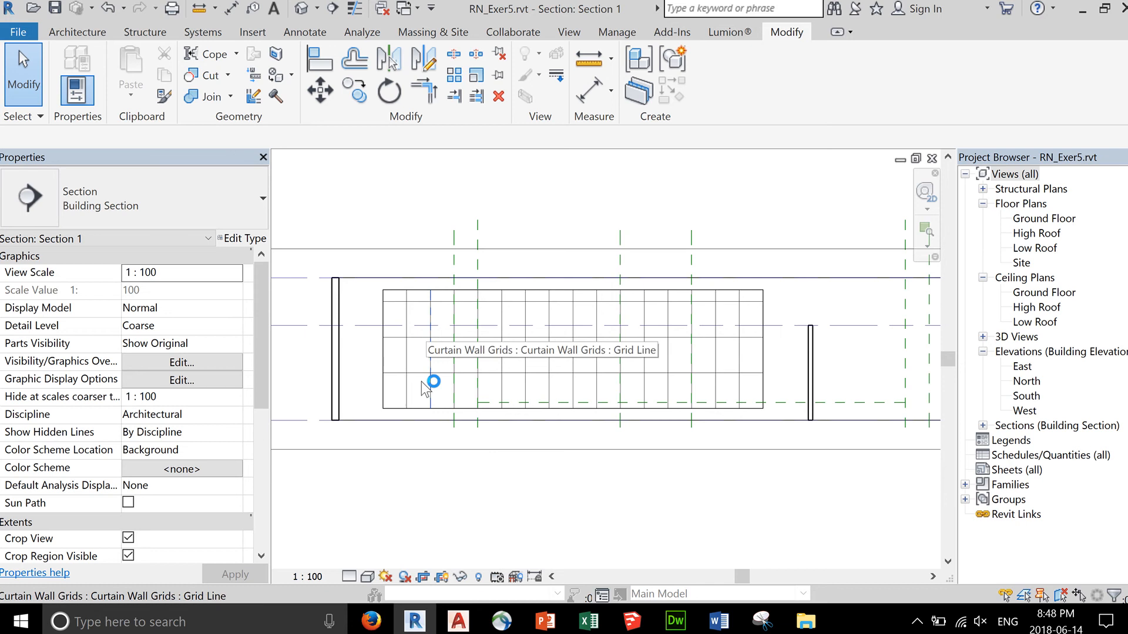
pyautogui.click(367, 577)
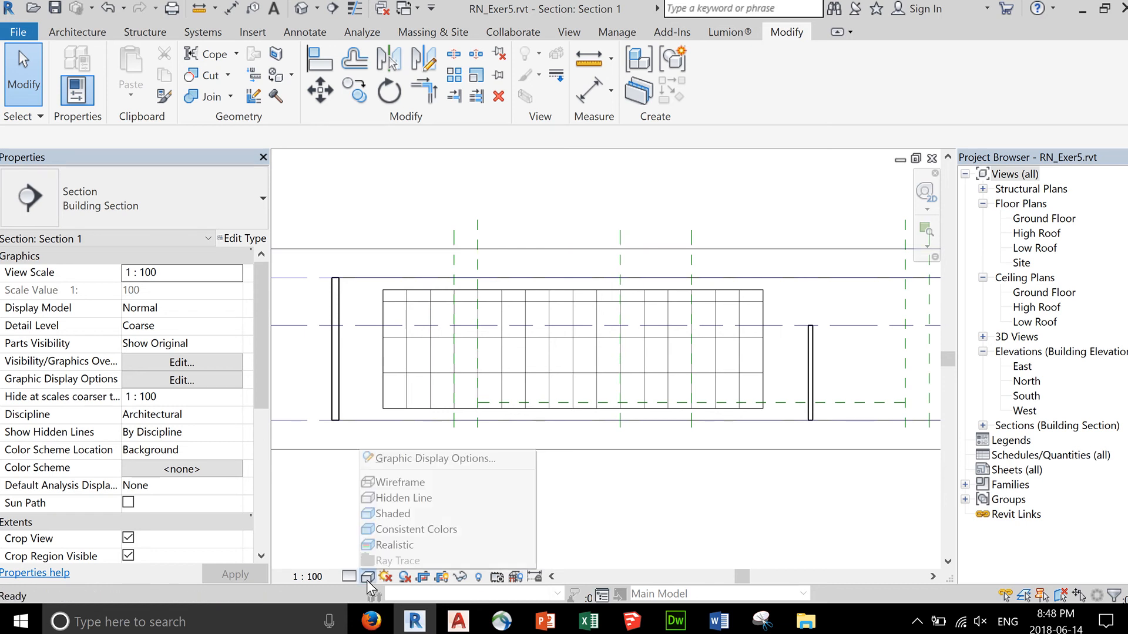
pyautogui.click(392, 514)
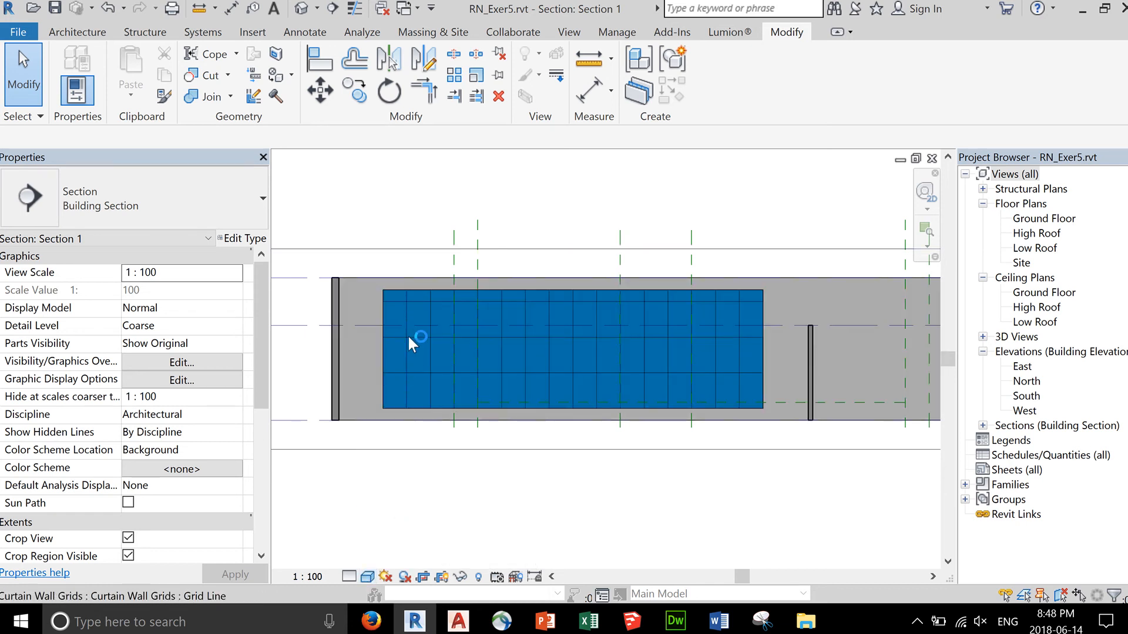
pyautogui.scroll(2, 412, 317)
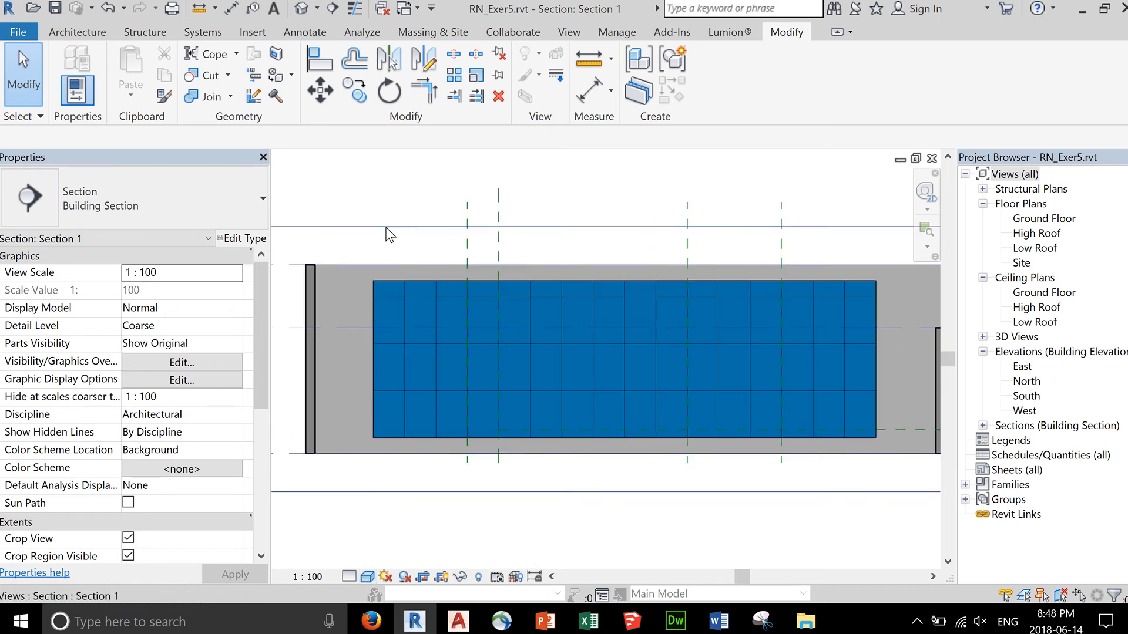
# Place Spider Fitting components on the curtain wall where the uppermost horizontal grid line crosses the first five vertical grid lines.
pyautogui.click(83, 33)
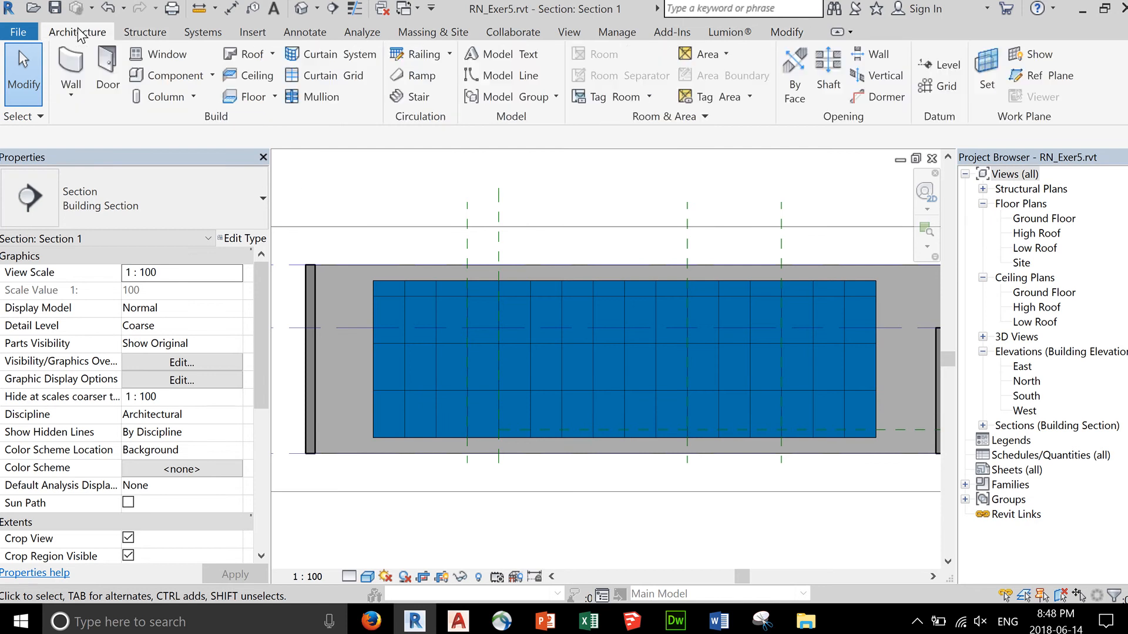
pyautogui.click(167, 74)
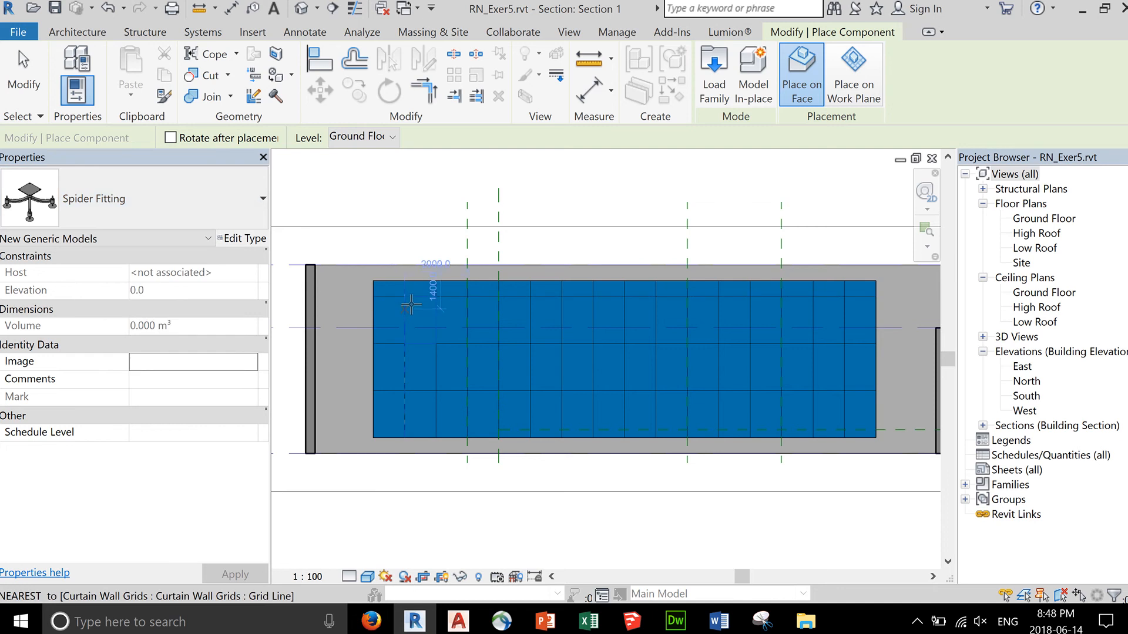
pyautogui.scroll(8, 411, 304)
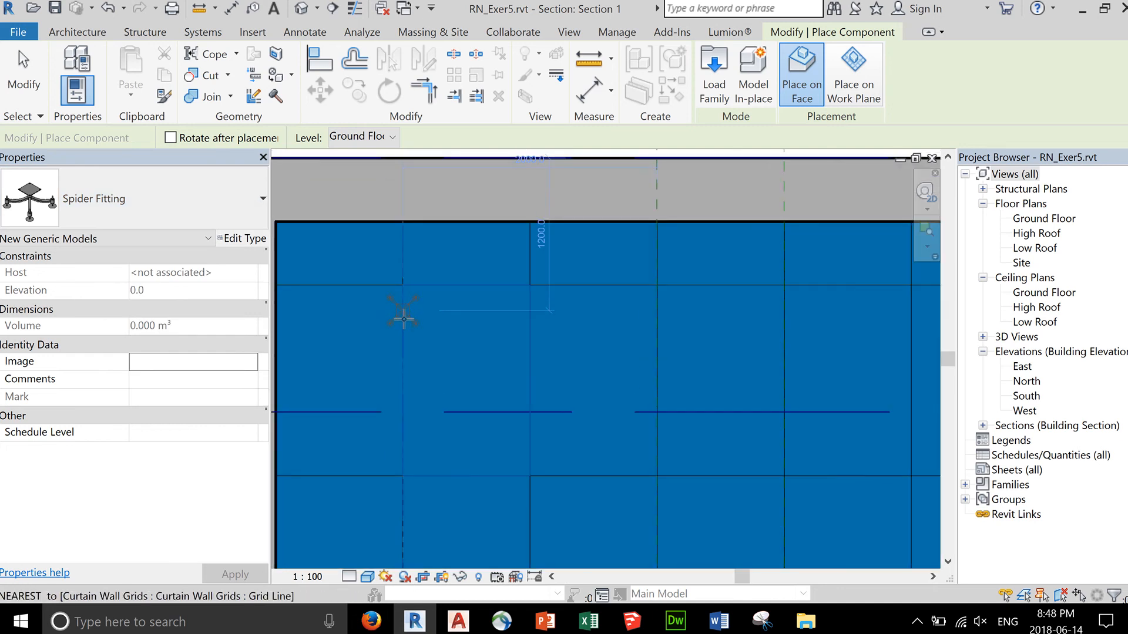
pyautogui.scroll(-2, 435, 353)
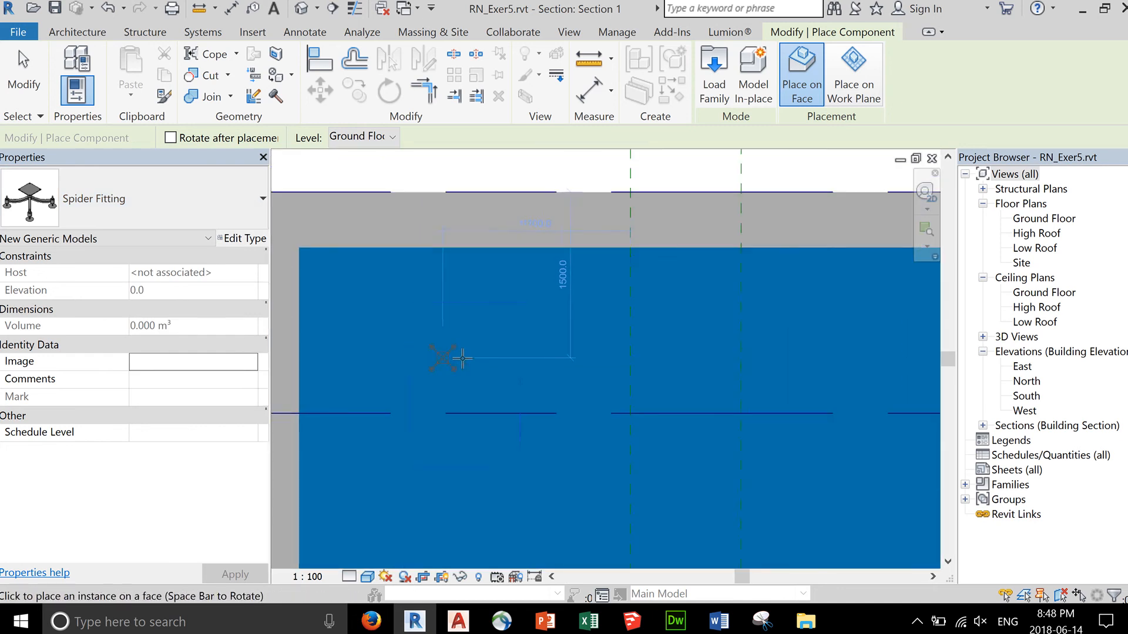
pyautogui.click(411, 303)
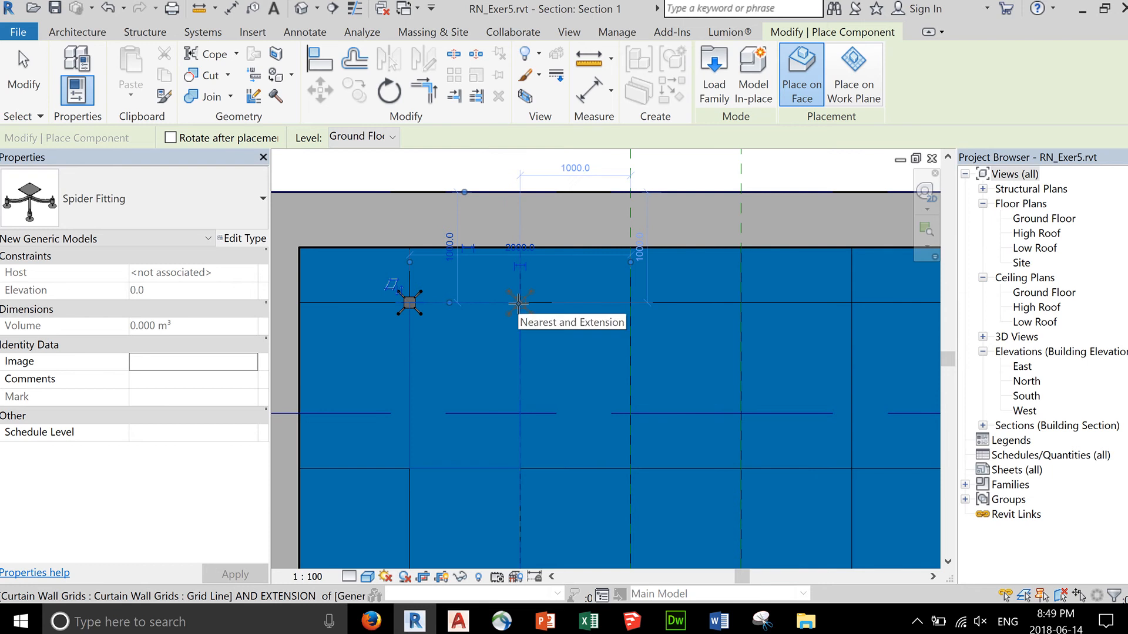
pyautogui.click(519, 303)
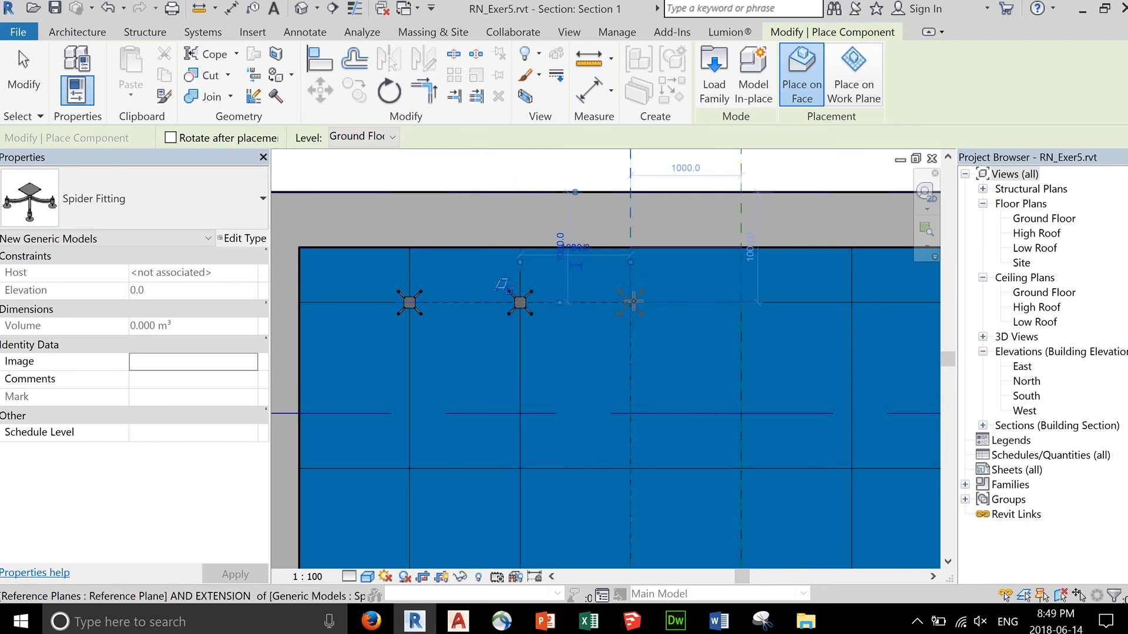
pyautogui.click(632, 302)
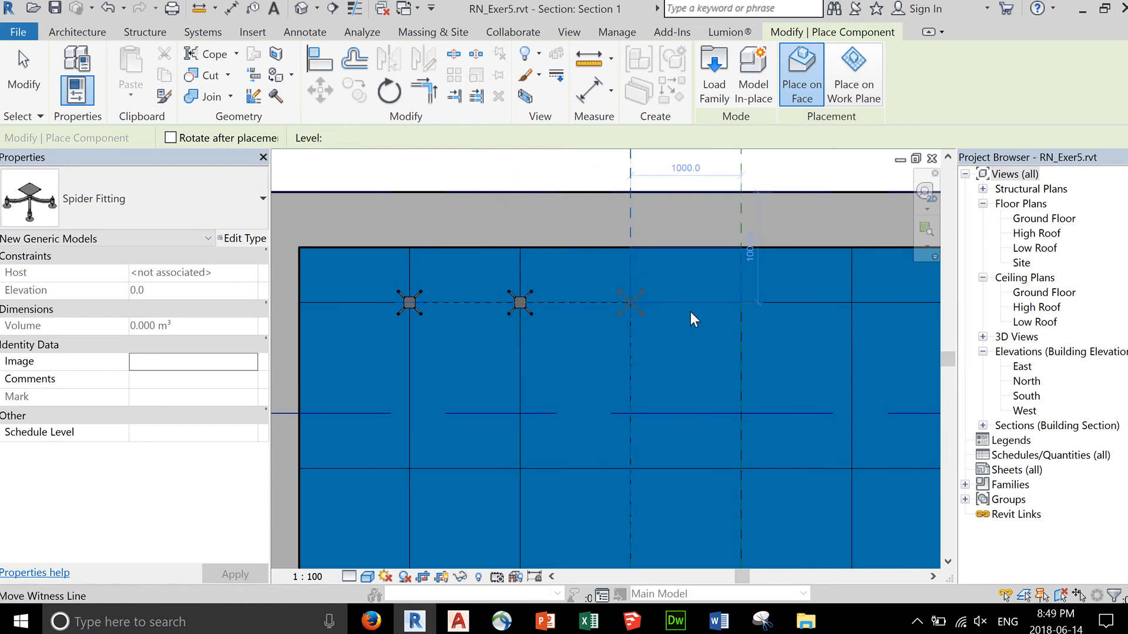
pyautogui.click(741, 303)
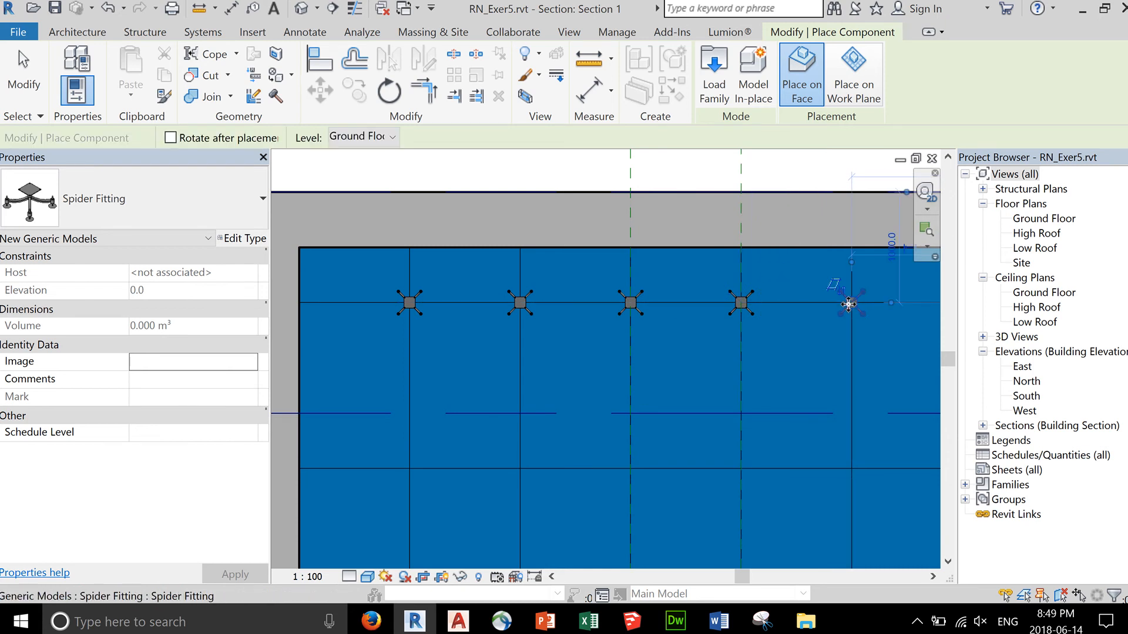
pyautogui.click(848, 304)
pyautogui.press('Escape')
pyautogui.press('Escape')
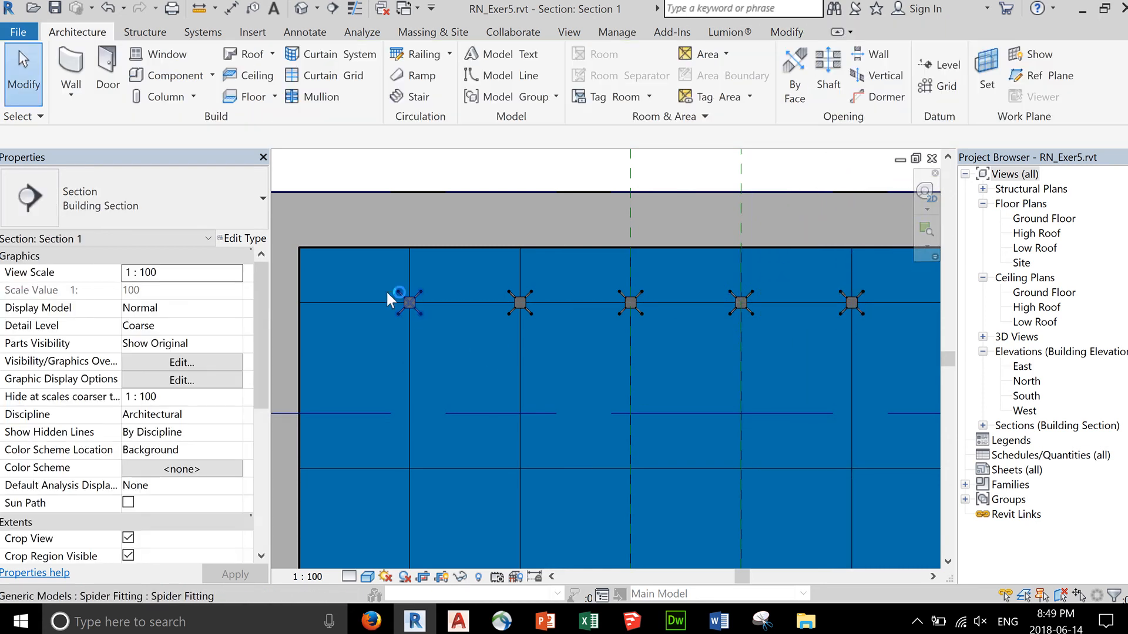
# Copy the row of five spider fittings straight down onto the next horizontal grid line and dismiss the warning.
pyautogui.moveTo(630, 324); pyautogui.dragTo(888, 347)
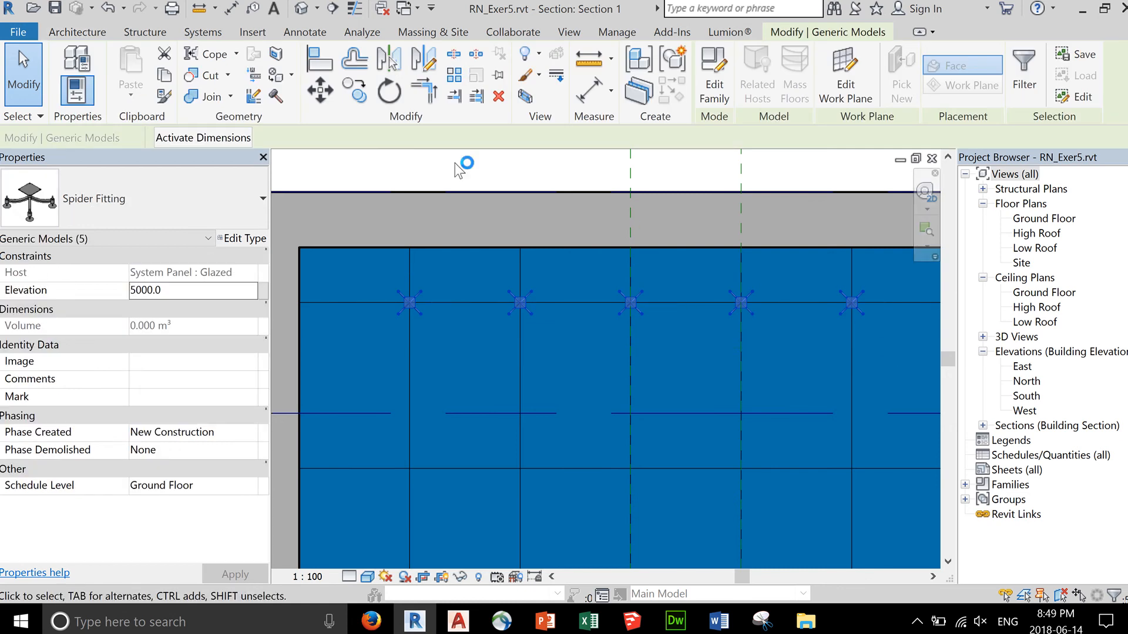
pyautogui.click(352, 94)
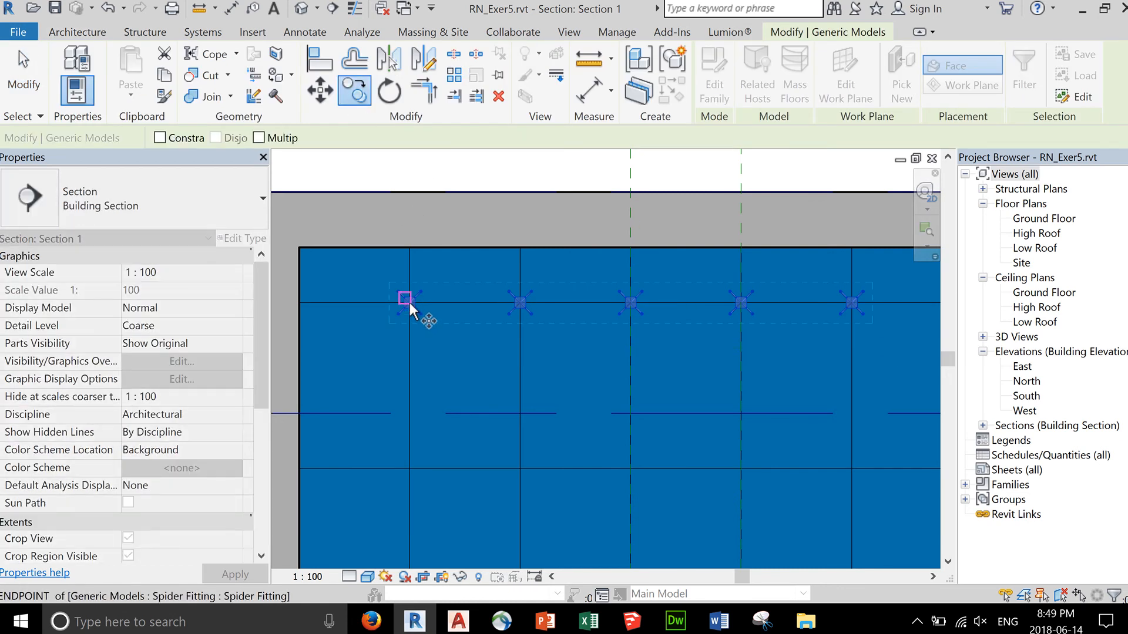
pyautogui.scroll(3, 410, 305)
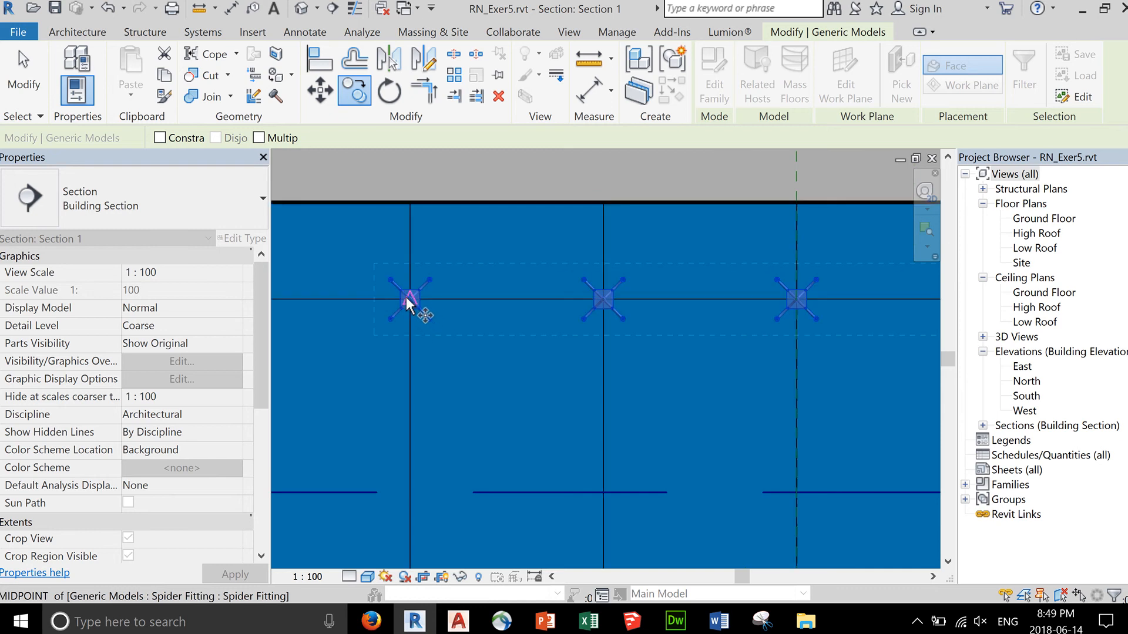
pyautogui.click(410, 300)
pyautogui.scroll(-3, 410, 340)
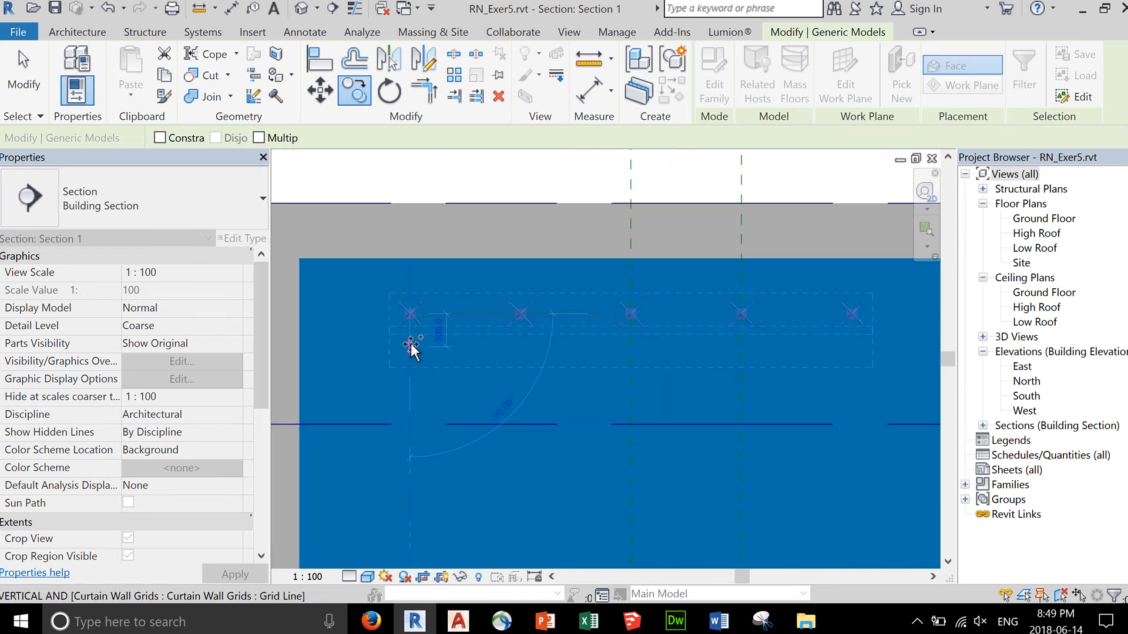
pyautogui.moveTo(432, 423); pyautogui.dragTo(433, 314, button='middle')
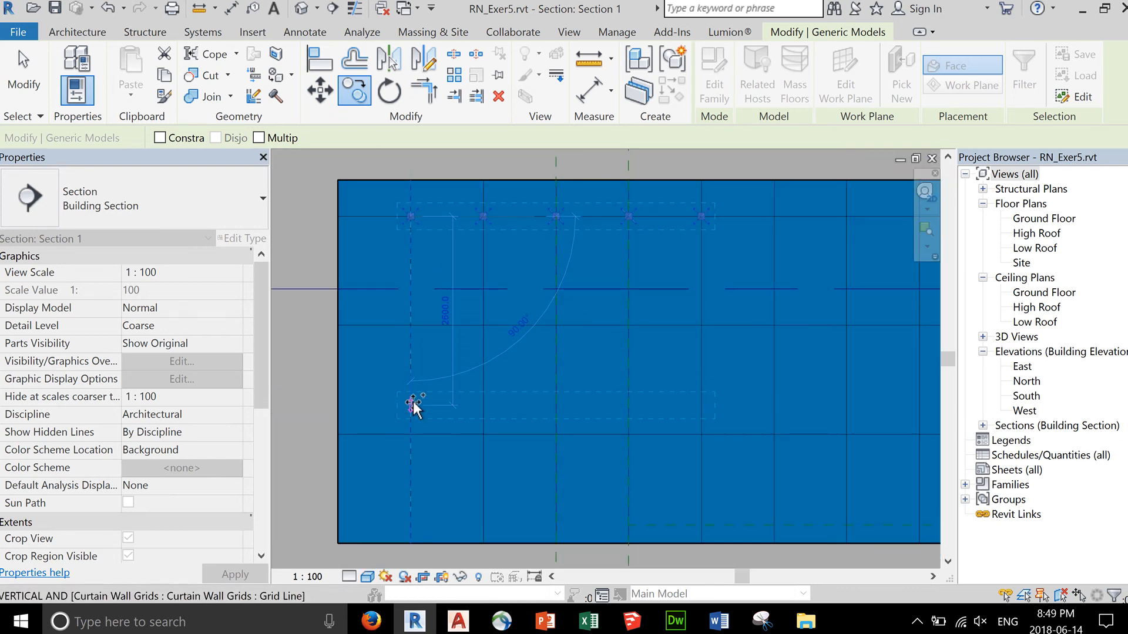
pyautogui.click(411, 325)
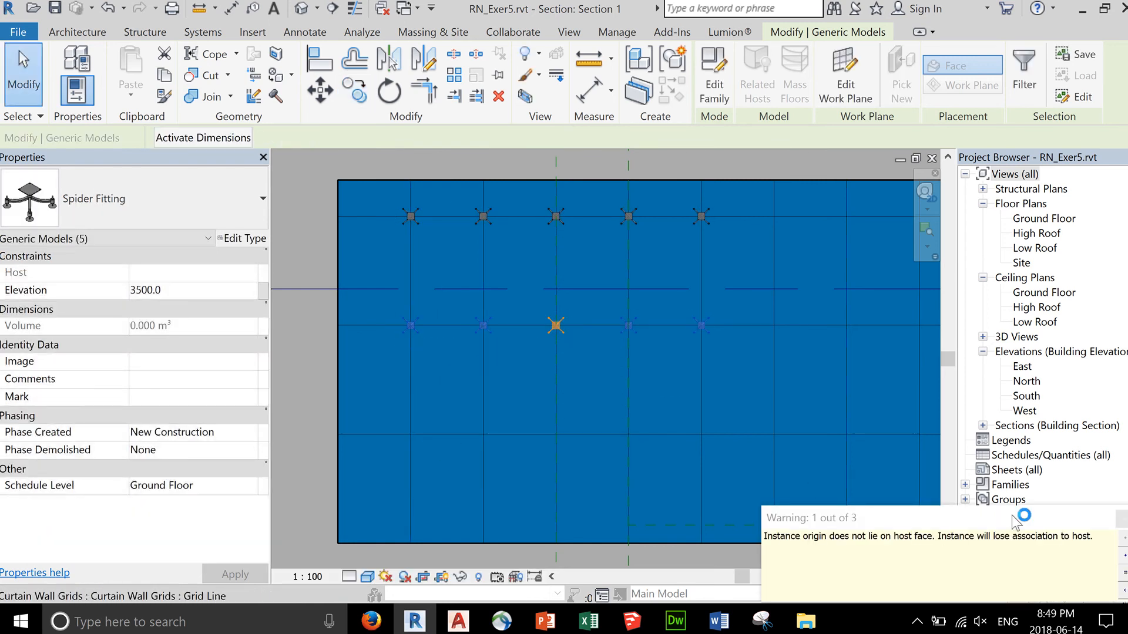
pyautogui.click(1121, 519)
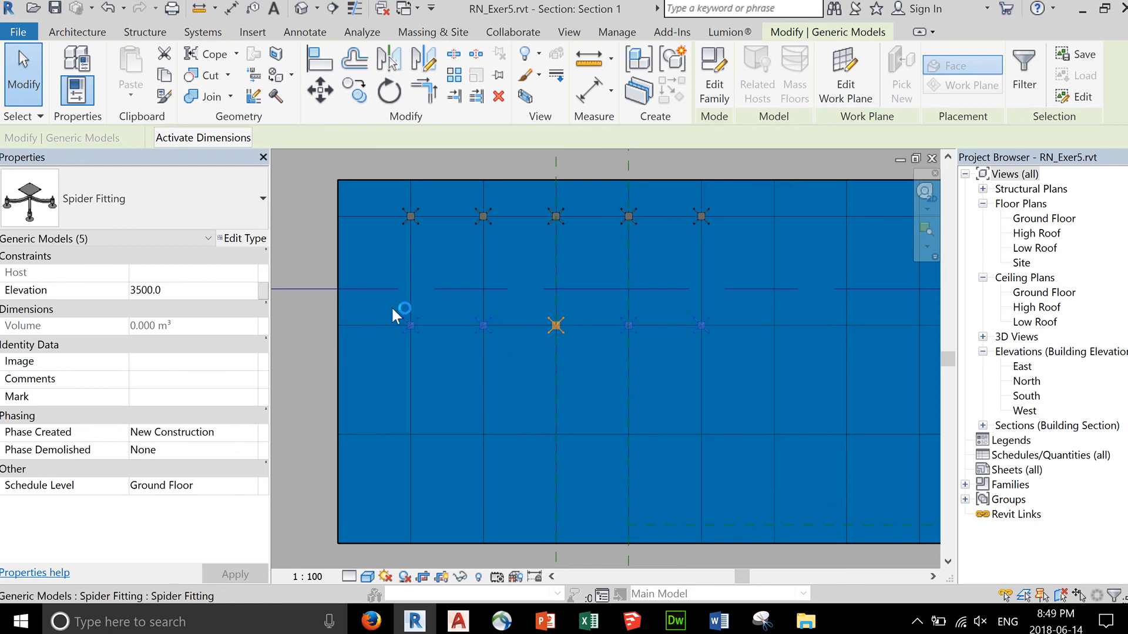
pyautogui.click(391, 289)
pyautogui.moveTo(610, 328); pyautogui.dragTo(611, 325)
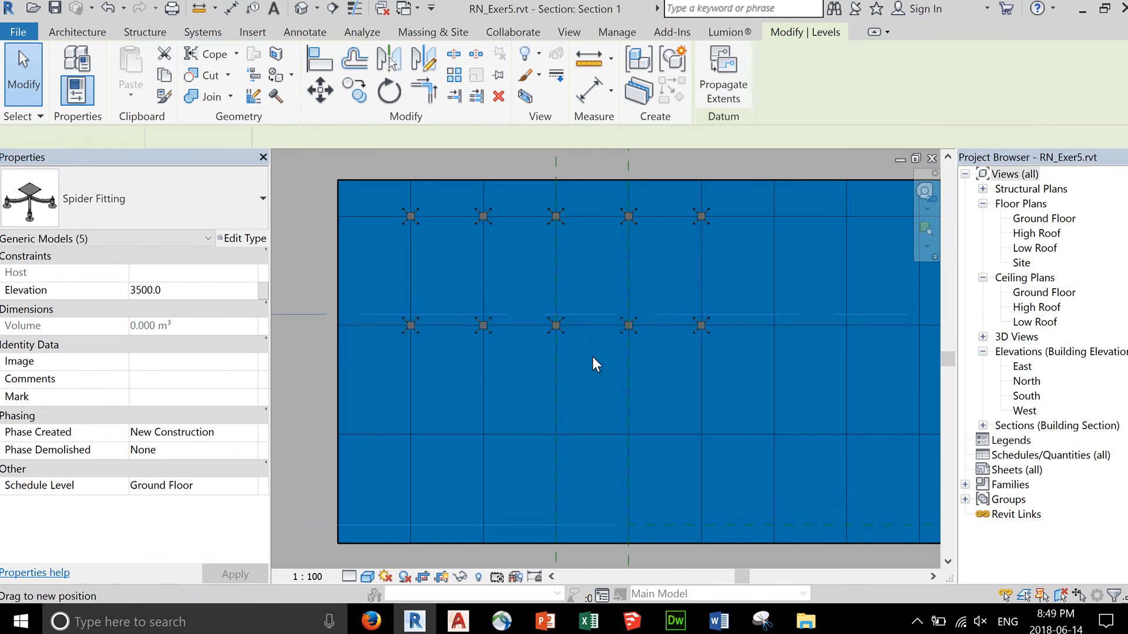
pyautogui.press('Escape')
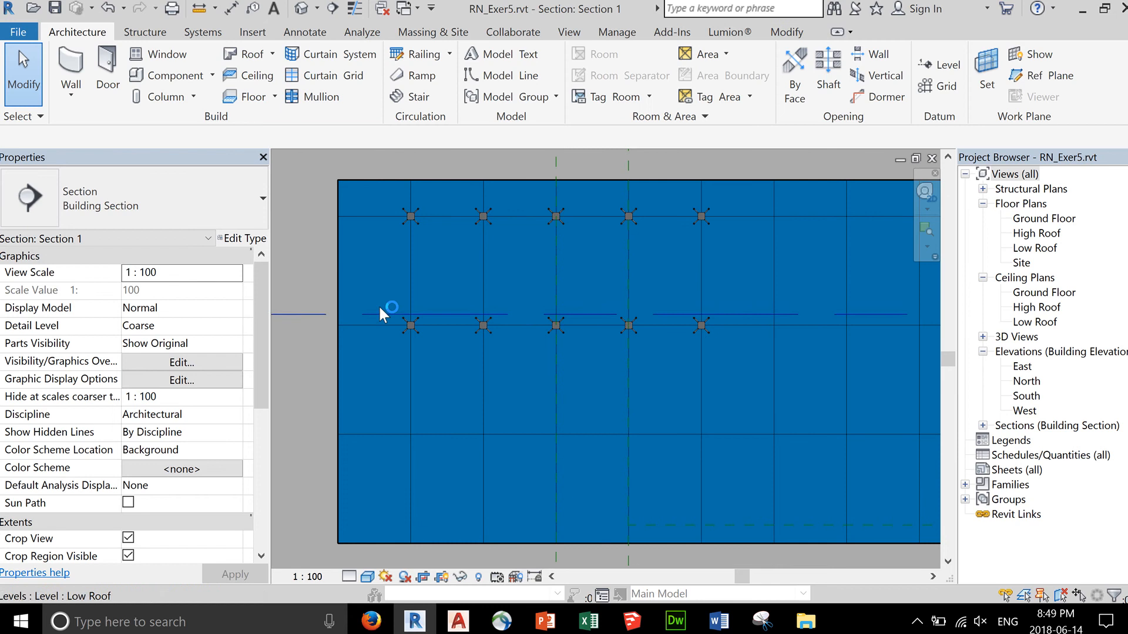
# Copy the second row of five spider fittings straight down onto the third horizontal grid line, dismiss the warning and clear the selection.
pyautogui.moveTo(379, 289); pyautogui.dragTo(584, 327)
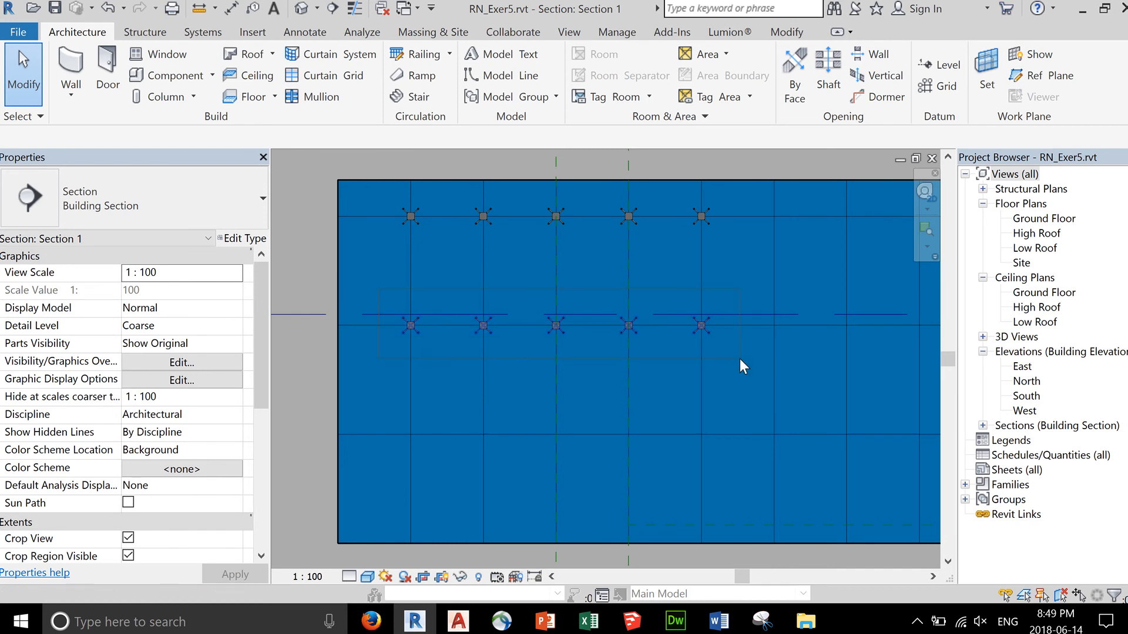
pyautogui.moveTo(739, 359); pyautogui.dragTo(740, 360)
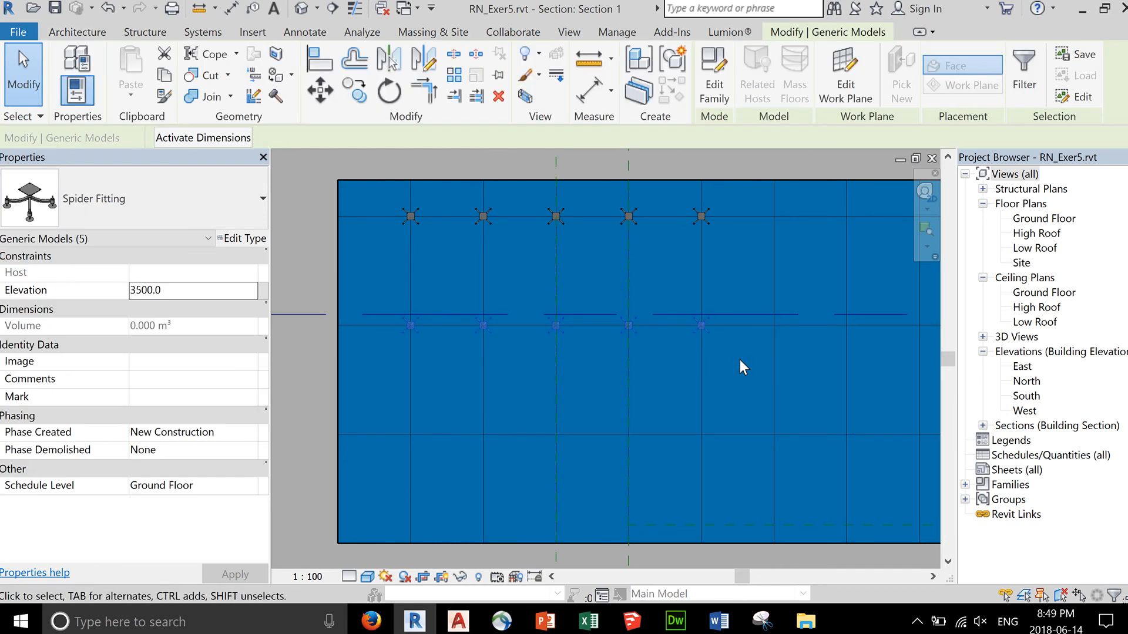
pyautogui.click(354, 90)
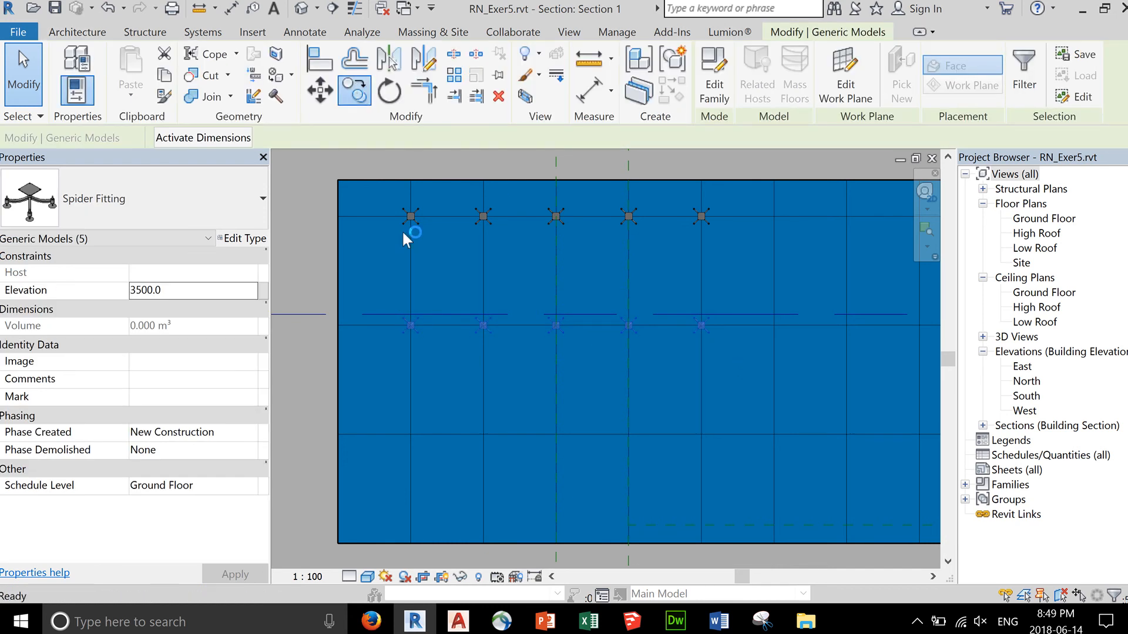
pyautogui.scroll(5, 413, 326)
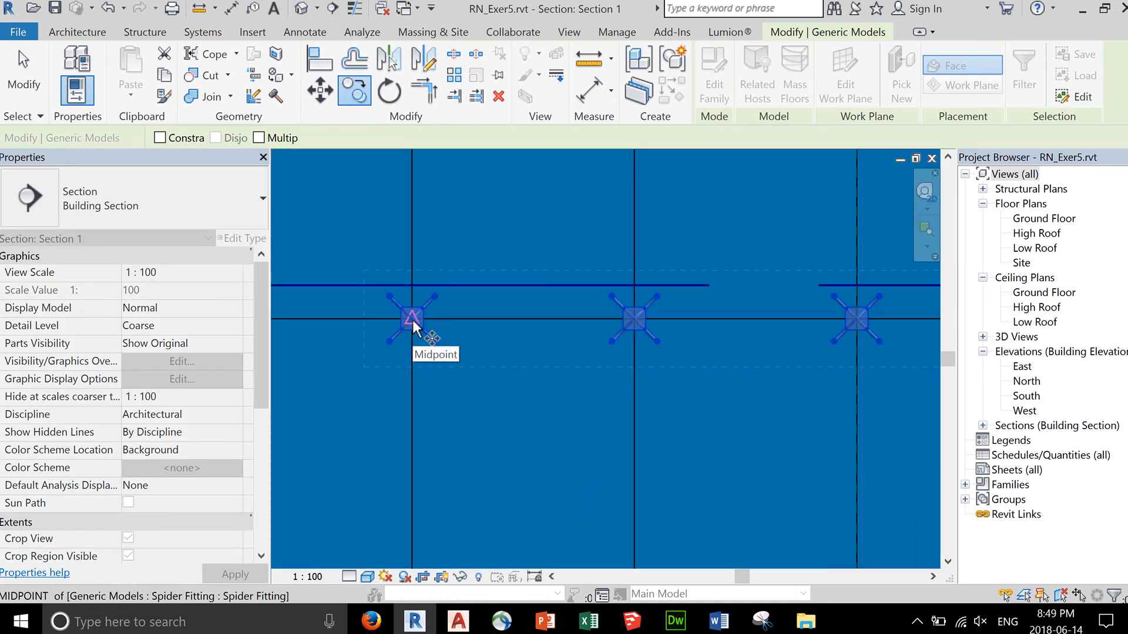
pyautogui.click(412, 319)
pyautogui.scroll(-4, 415, 388)
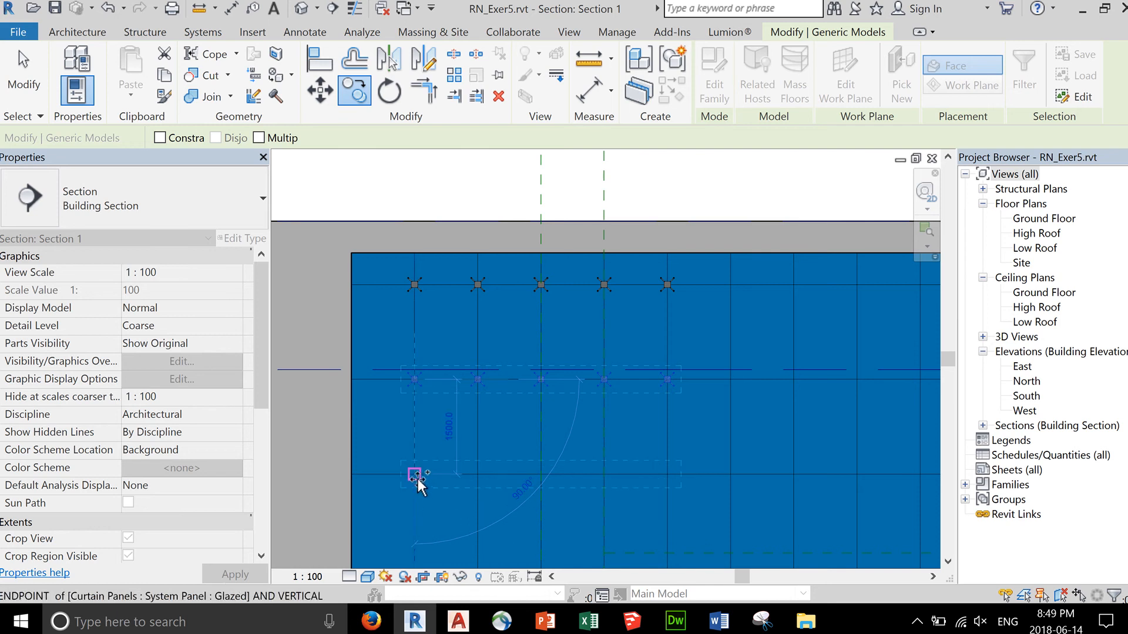
pyautogui.click(416, 475)
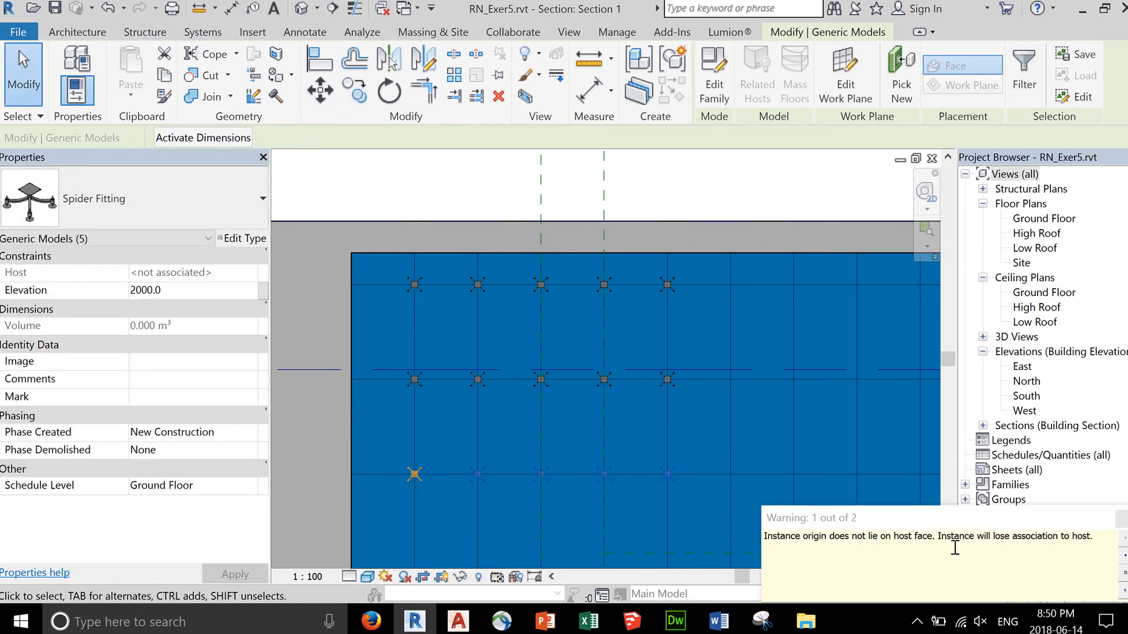
pyautogui.click(1121, 520)
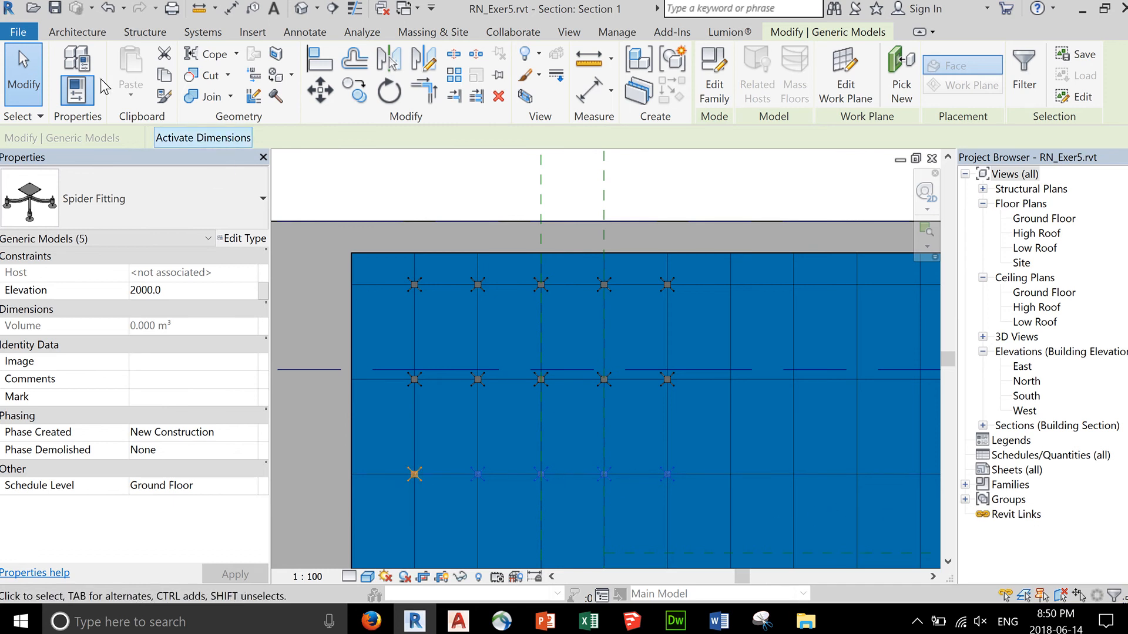
pyautogui.click(48, 79)
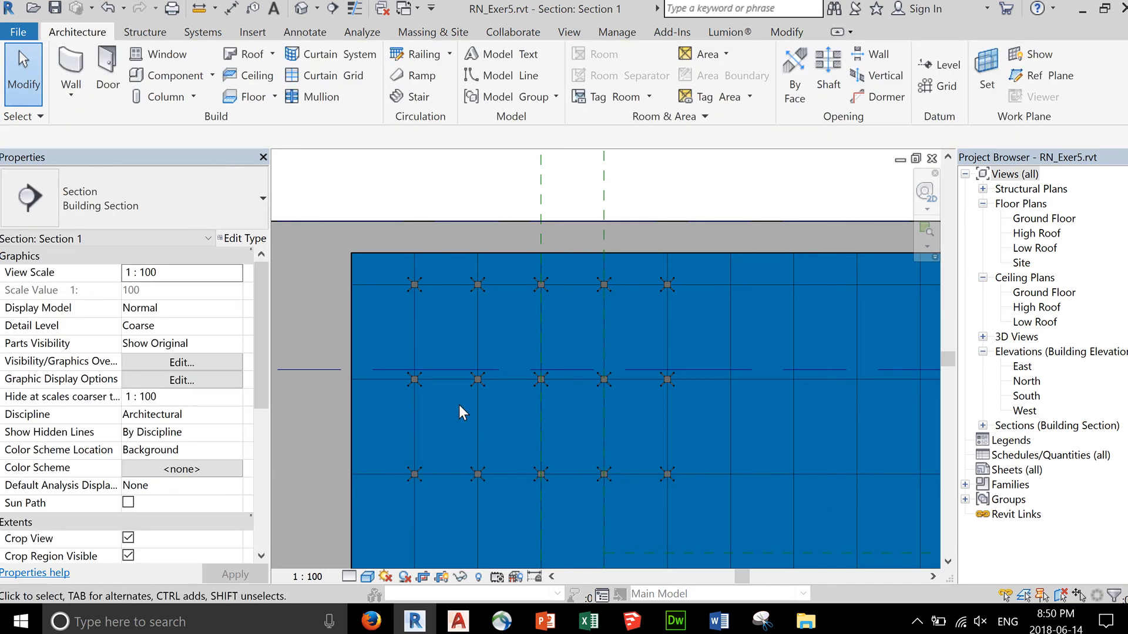
pyautogui.scroll(-1, 467, 411)
pyautogui.scroll(-1, 484, 409)
pyautogui.moveTo(693, 443); pyautogui.dragTo(600, 416, button='middle')
pyautogui.scroll(-1, 605, 386)
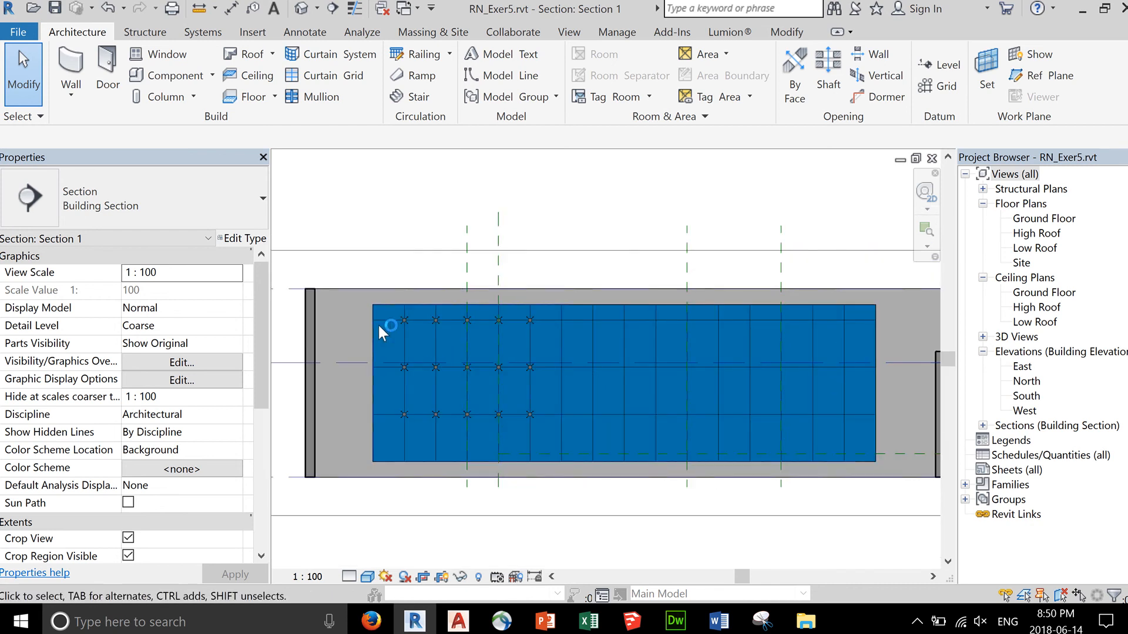
pyautogui.click(389, 312)
pyautogui.moveTo(389, 312); pyautogui.dragTo(492, 386)
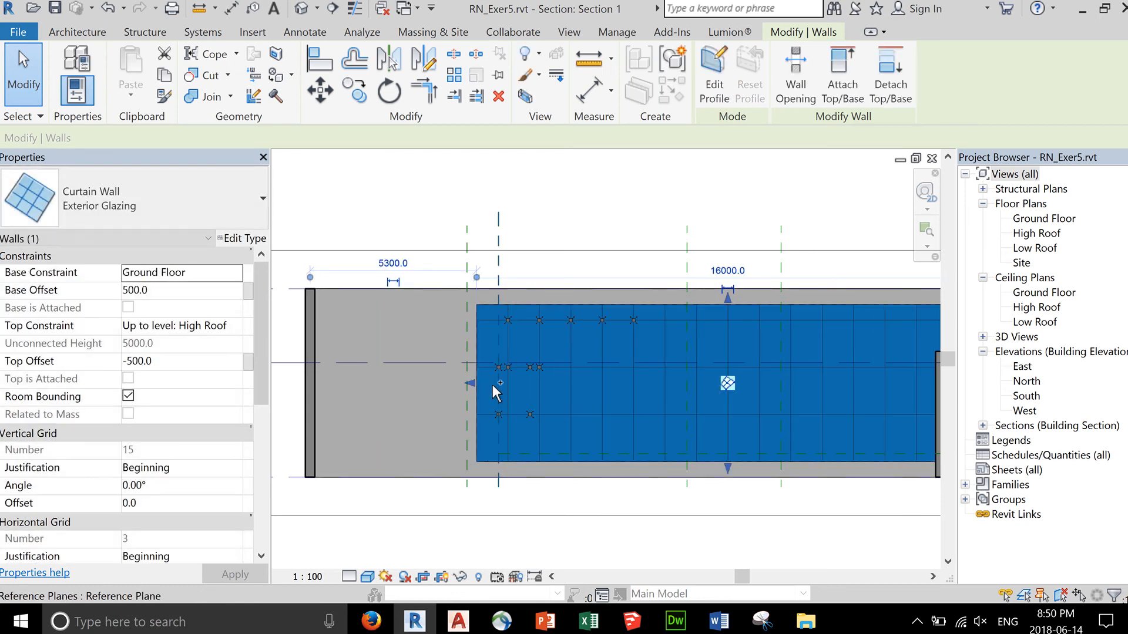
pyautogui.hotkey('ctrl', 'z')
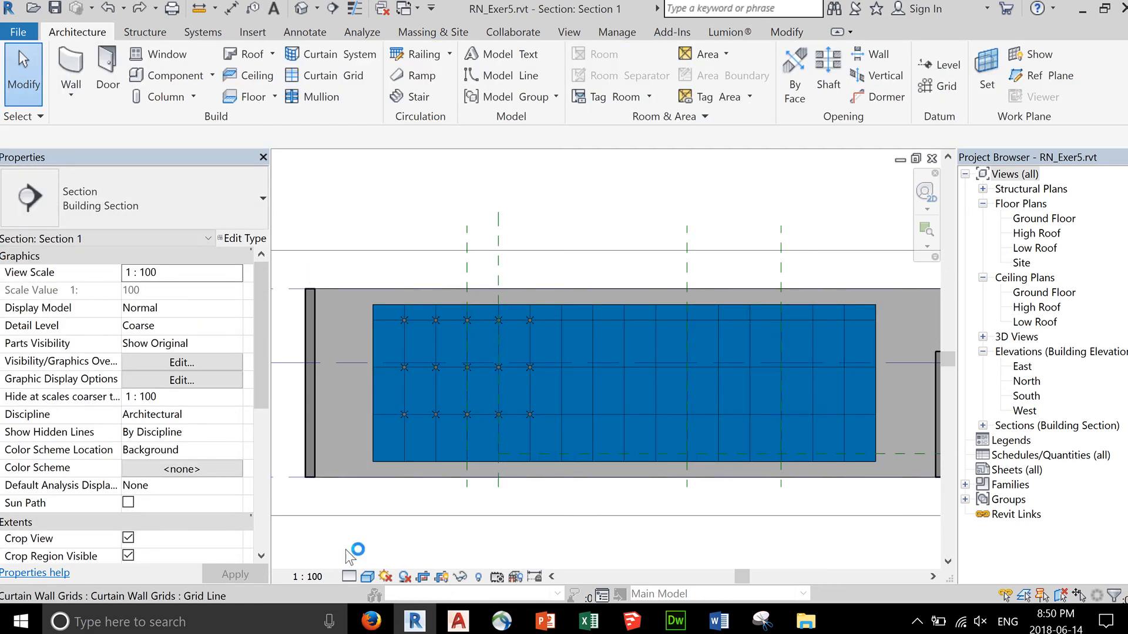
# Set the section view's visual style to Hidden Line.
pyautogui.click(367, 576)
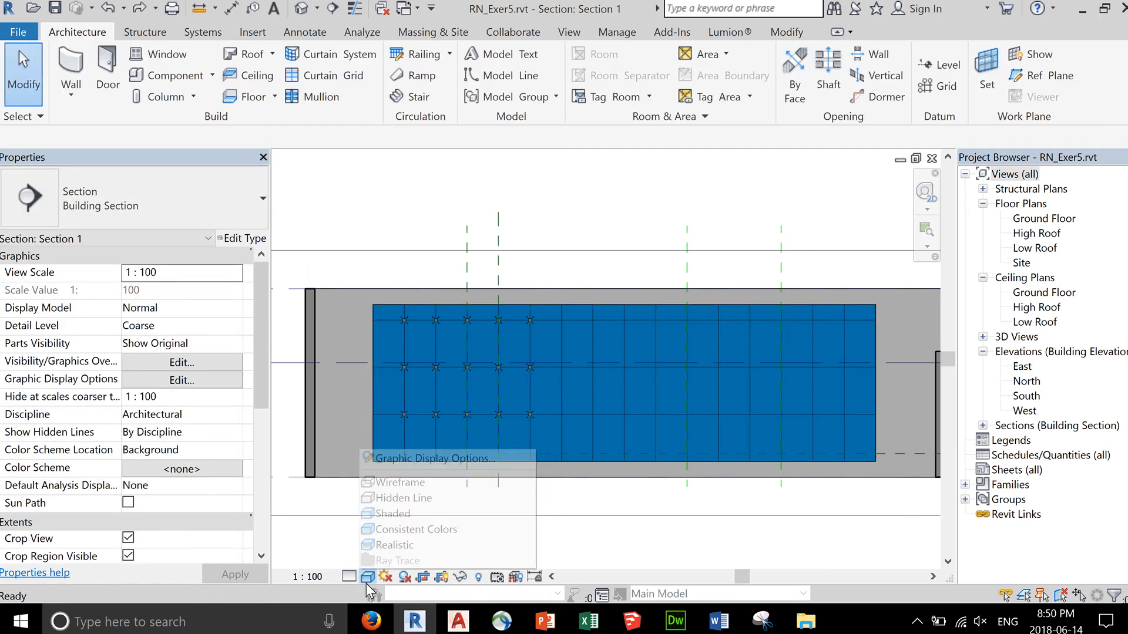
pyautogui.click(397, 499)
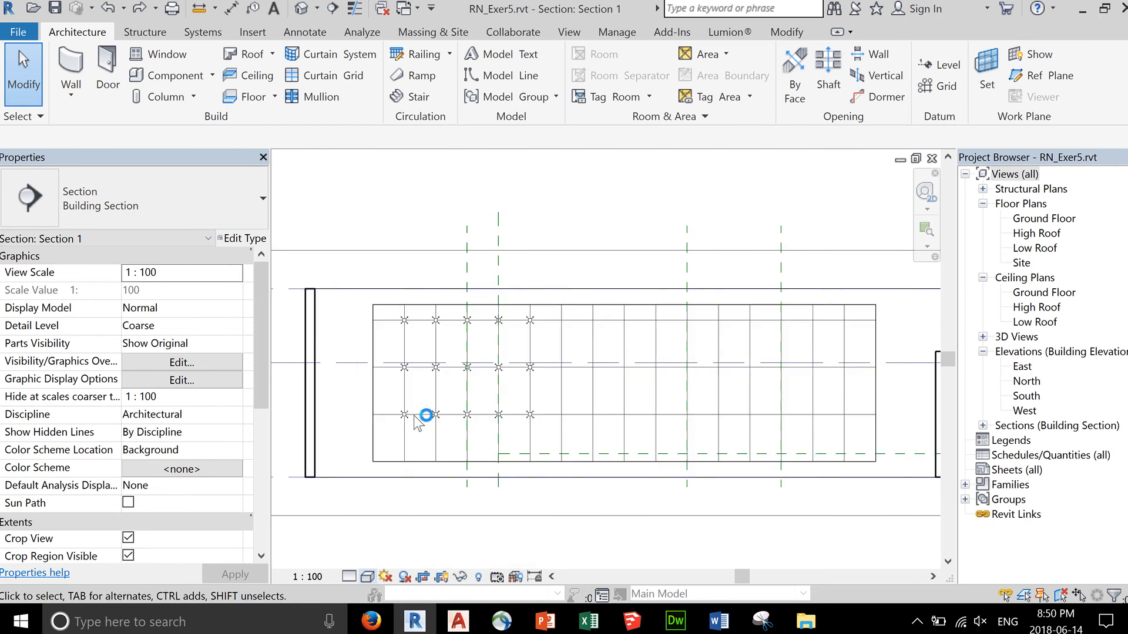
# Try to copy the whole block of fifteen spider fittings sideways so that its first column lands on the sixth vertical grid line.
pyautogui.moveTo(393, 311); pyautogui.dragTo(495, 386)
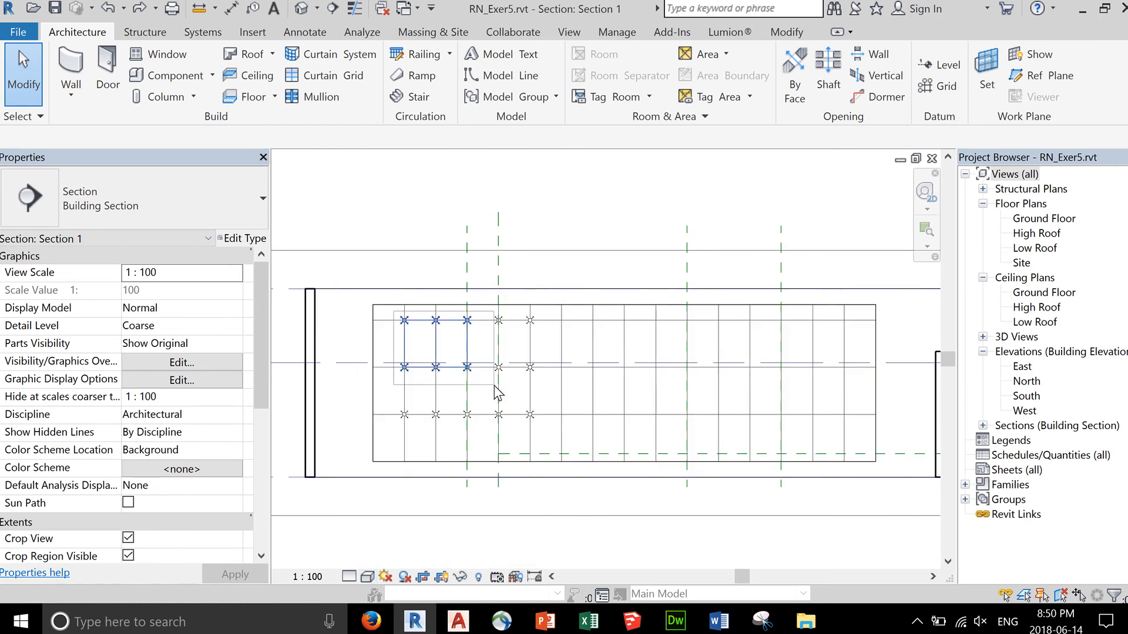
pyautogui.moveTo(539, 428); pyautogui.dragTo(547, 431)
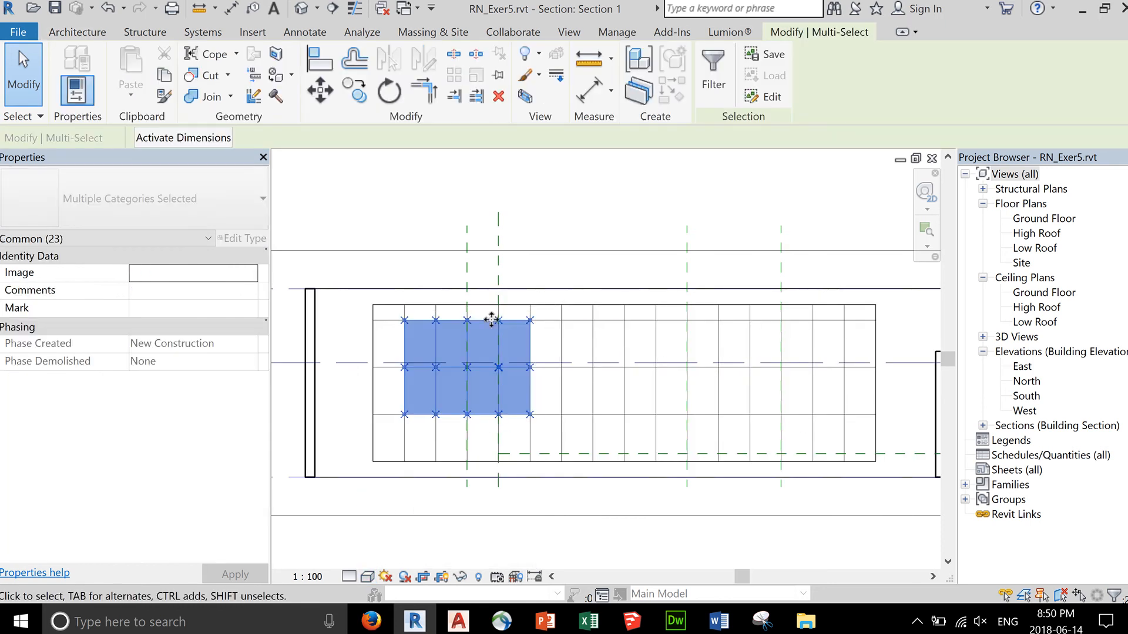
pyautogui.click(350, 100)
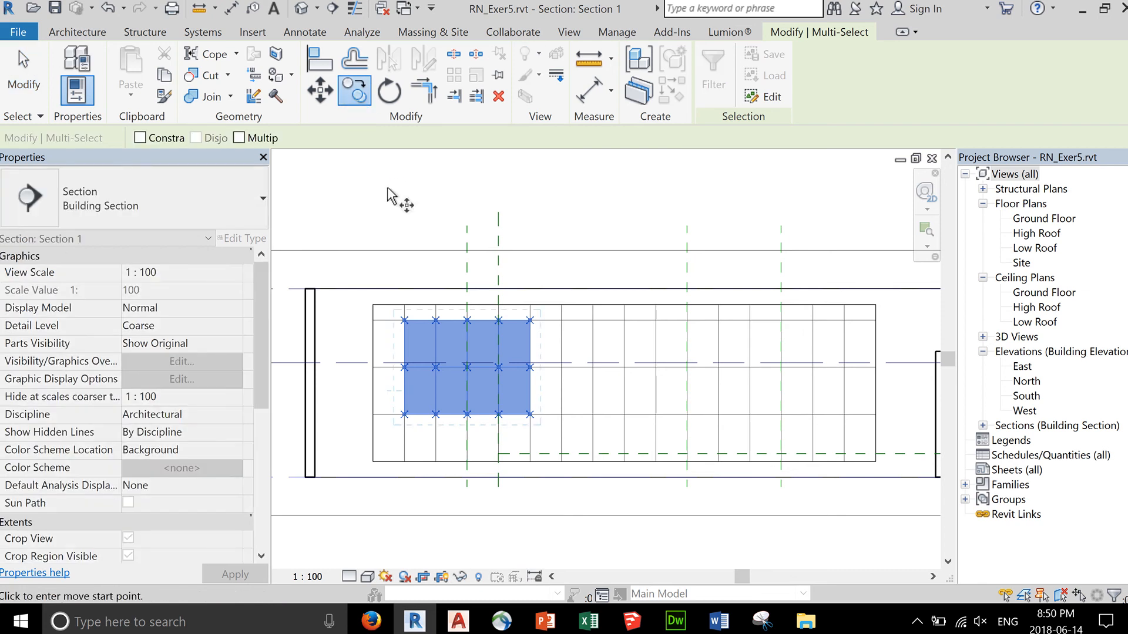
pyautogui.scroll(2, 404, 322)
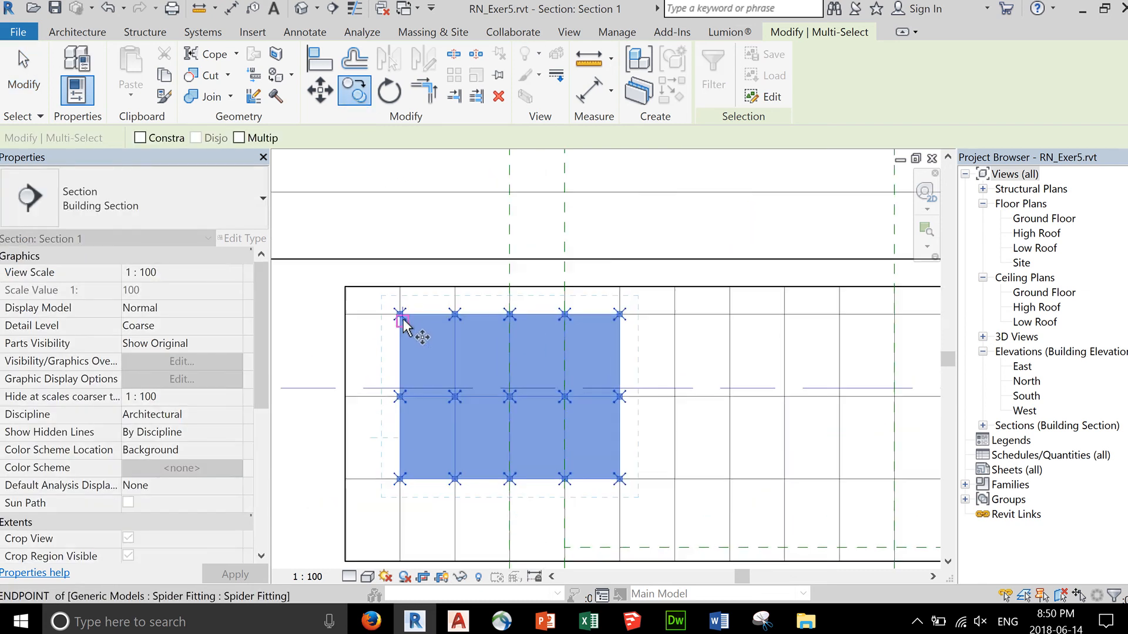
pyautogui.scroll(3, 402, 318)
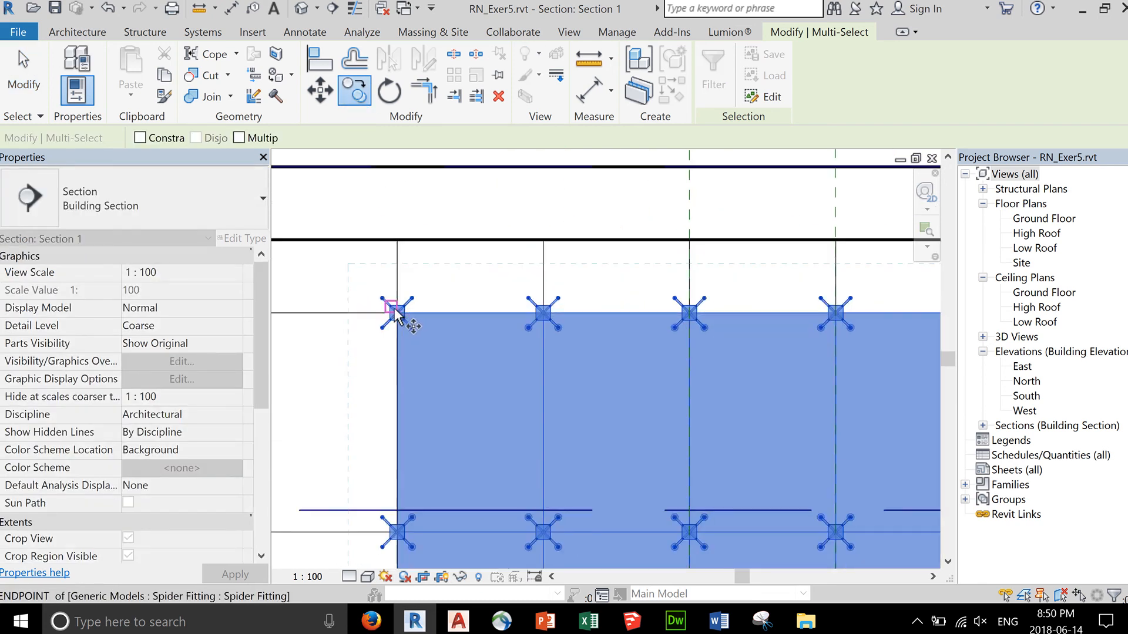
pyautogui.scroll(3, 394, 317)
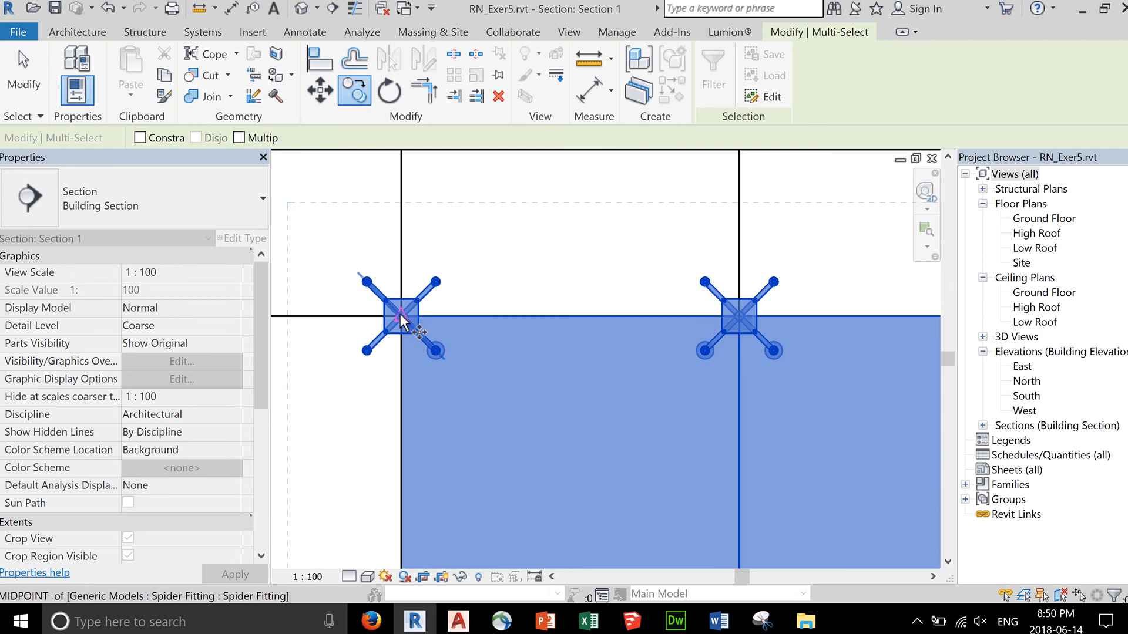
pyautogui.scroll(-6, 448, 322)
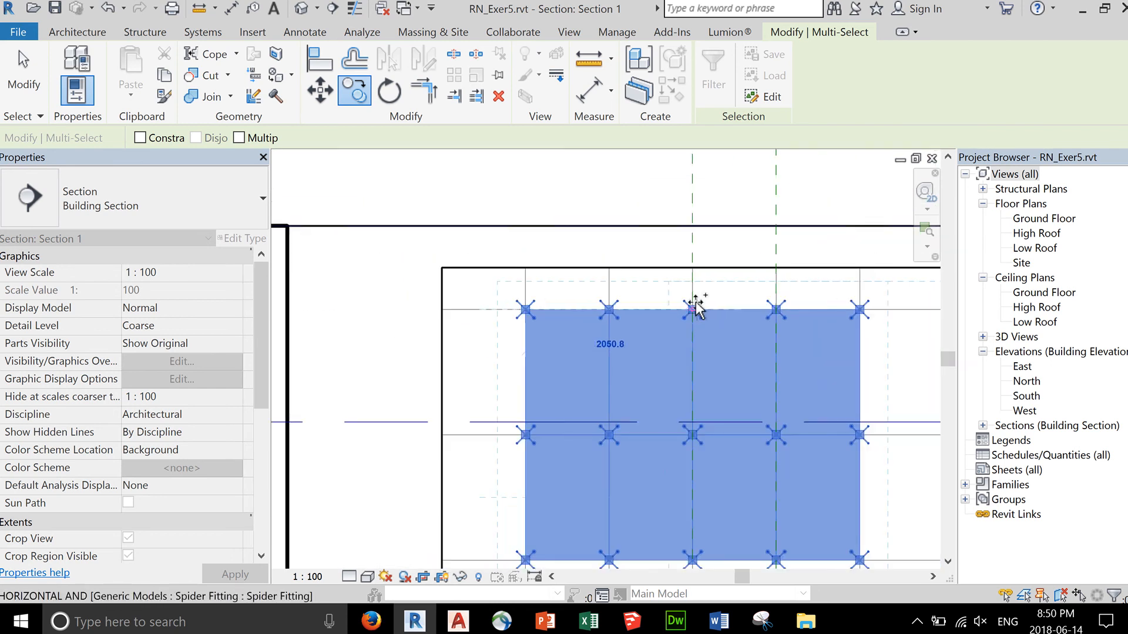
pyautogui.scroll(-2, 695, 305)
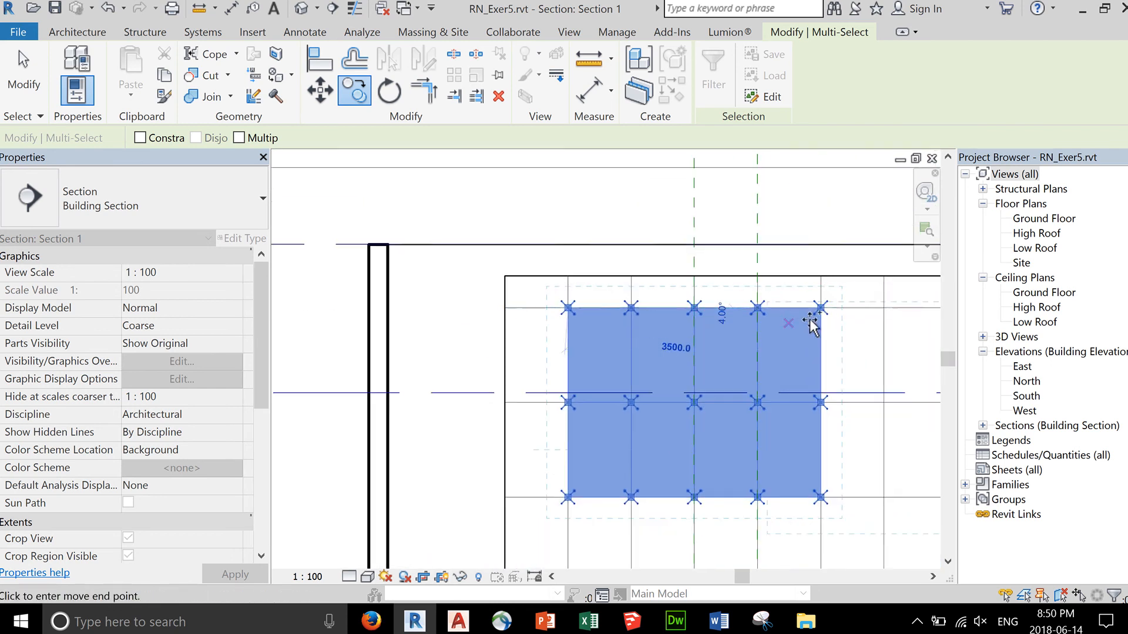
pyautogui.click(888, 307)
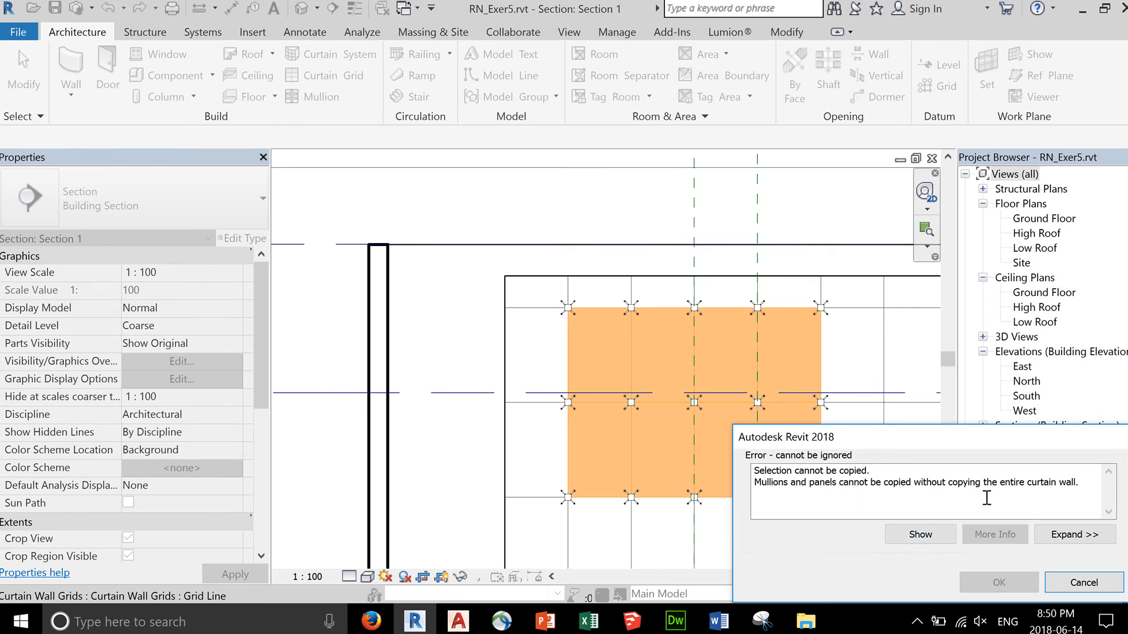
pyautogui.click(1084, 582)
# Copy only the three spider fittings on the fifth vertical grid line horizontally onto the sixth vertical grid line.
pyautogui.scroll(-2, 887, 493)
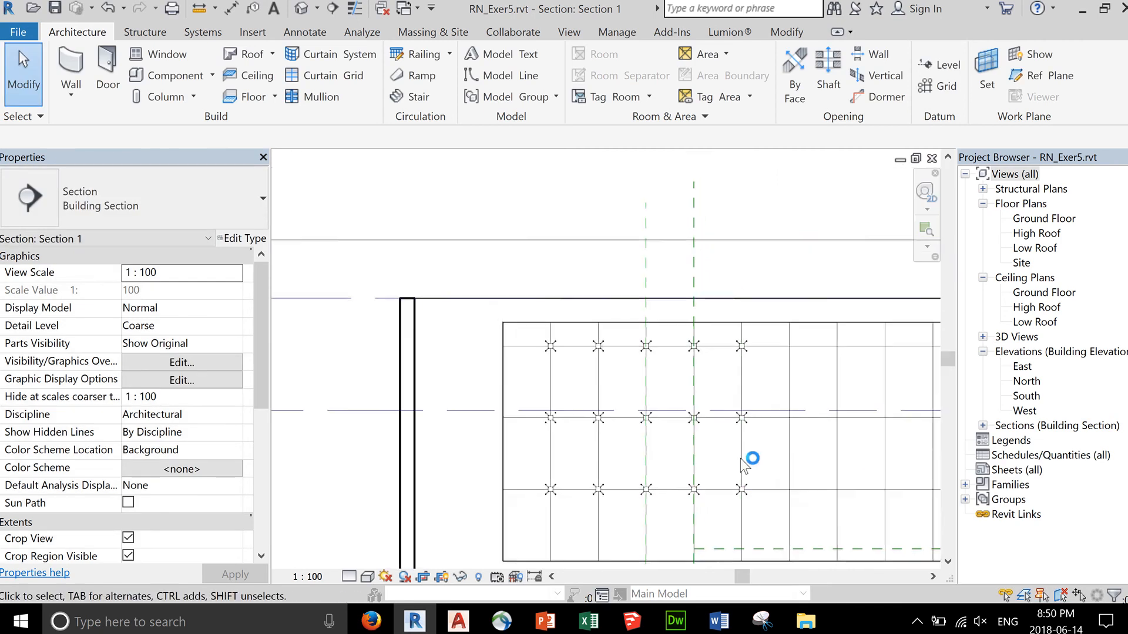
pyautogui.moveTo(742, 464); pyautogui.dragTo(610, 429, button='middle')
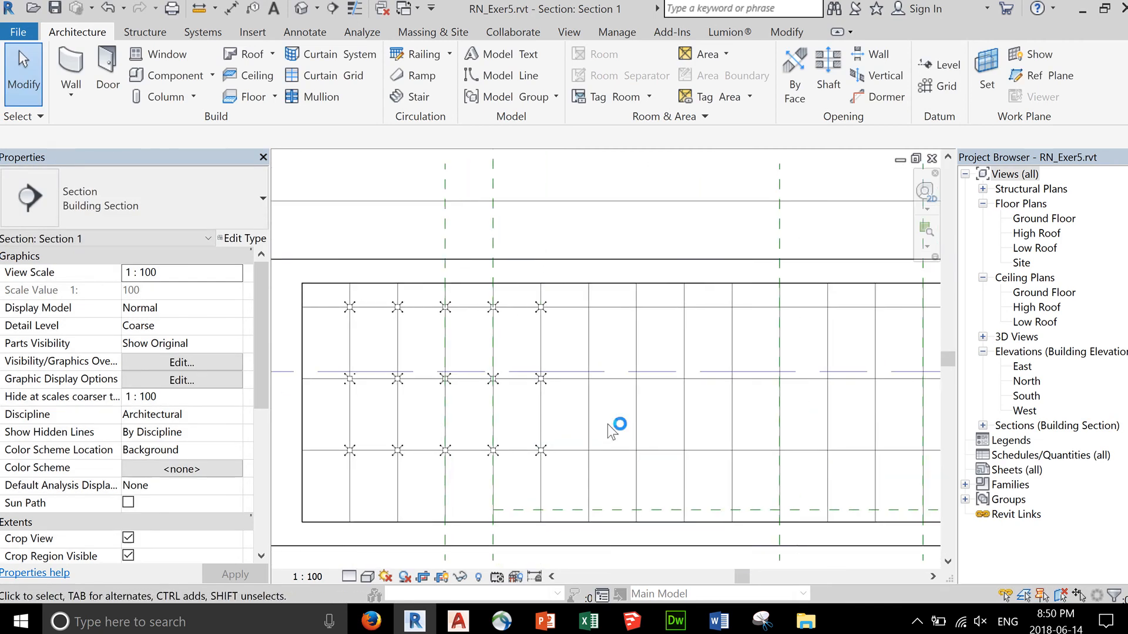
pyautogui.moveTo(524, 297); pyautogui.dragTo(544, 319)
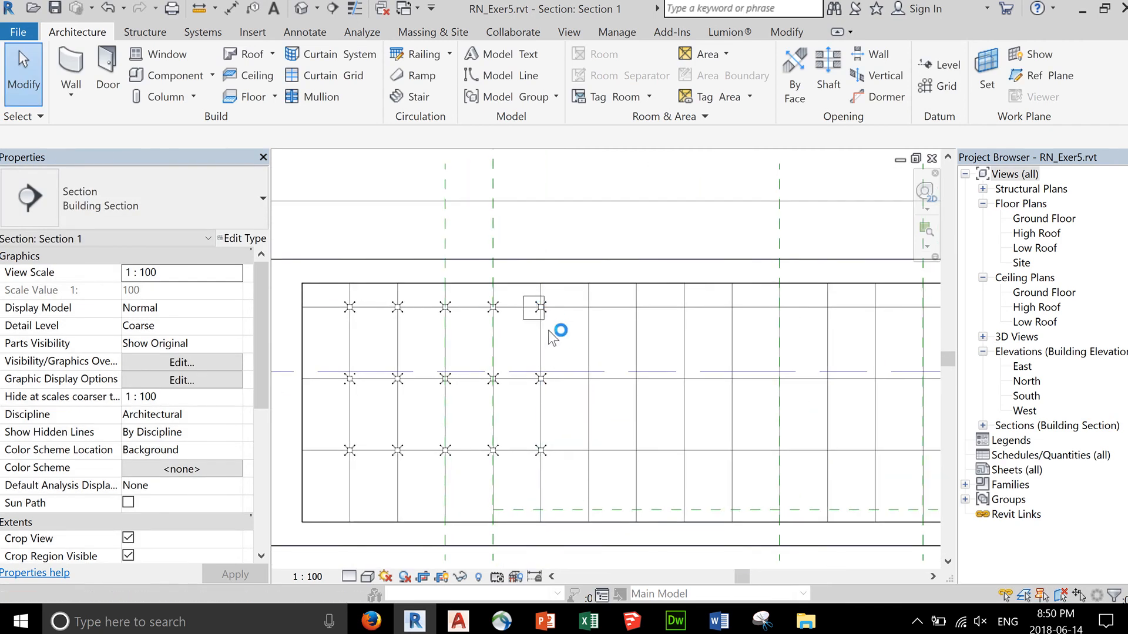
pyautogui.moveTo(561, 471); pyautogui.dragTo(573, 473)
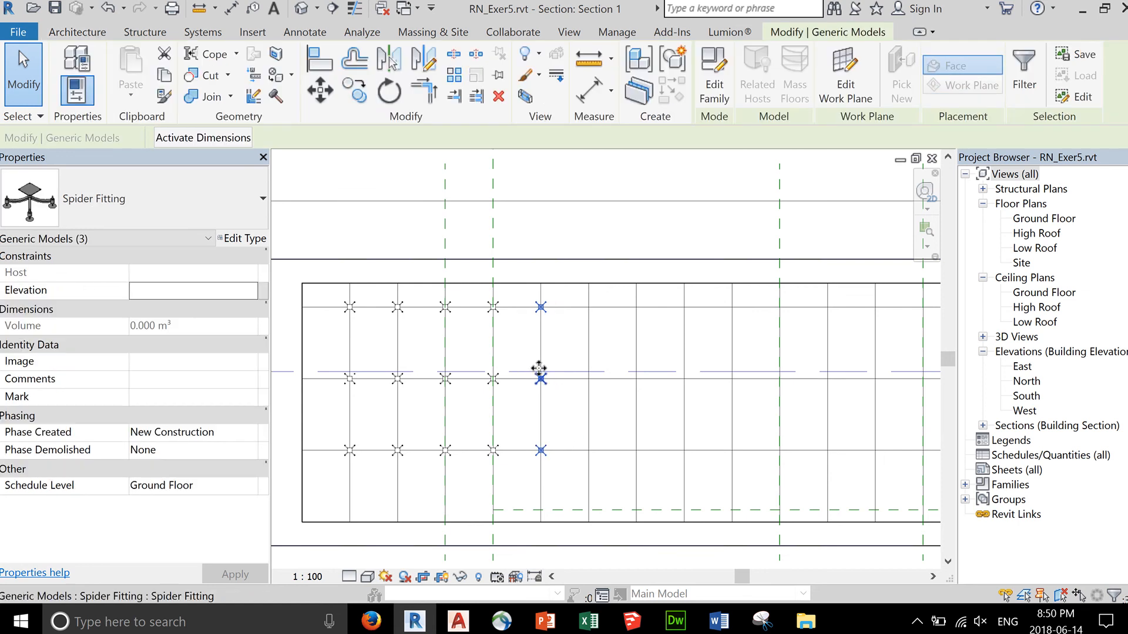
pyautogui.click(355, 94)
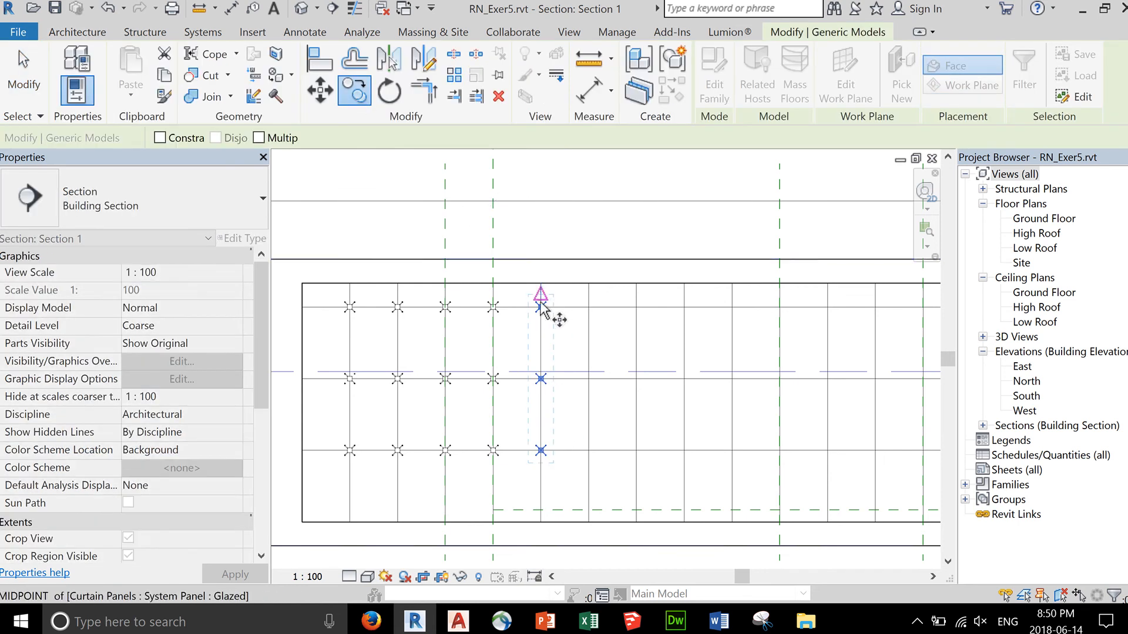
pyautogui.scroll(3, 544, 314)
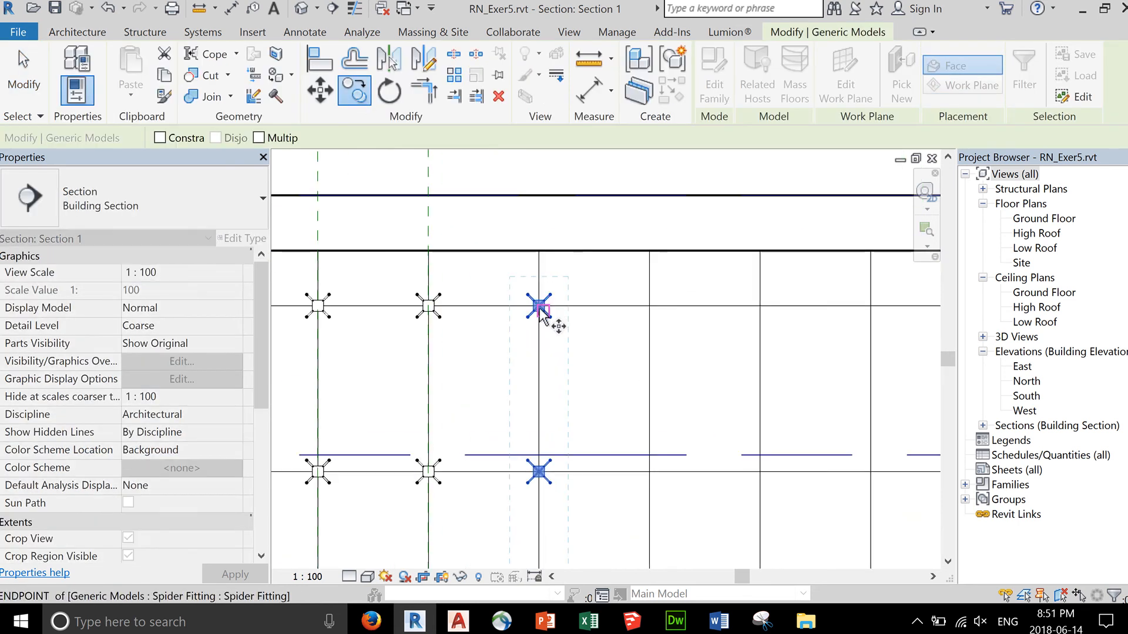
pyautogui.scroll(3, 540, 314)
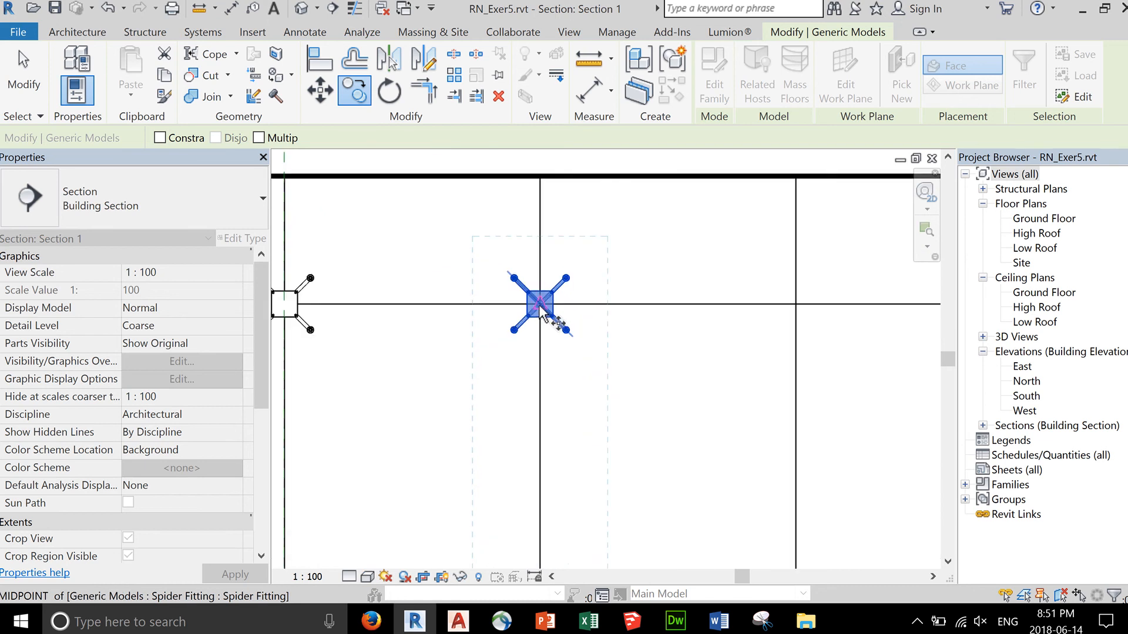
pyautogui.click(540, 307)
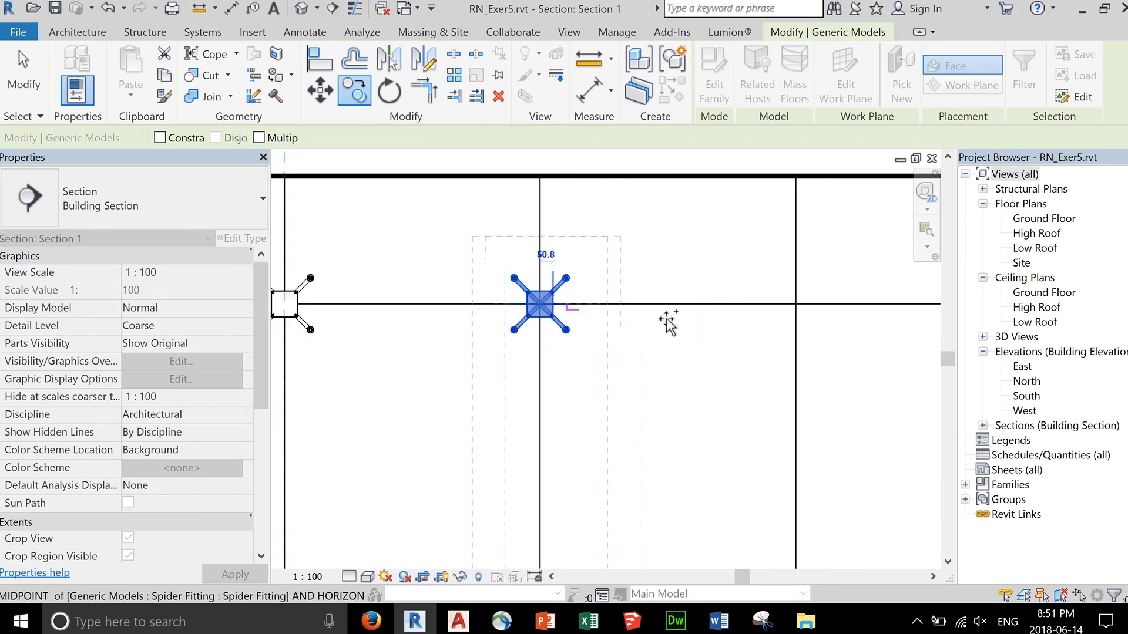
pyautogui.click(795, 304)
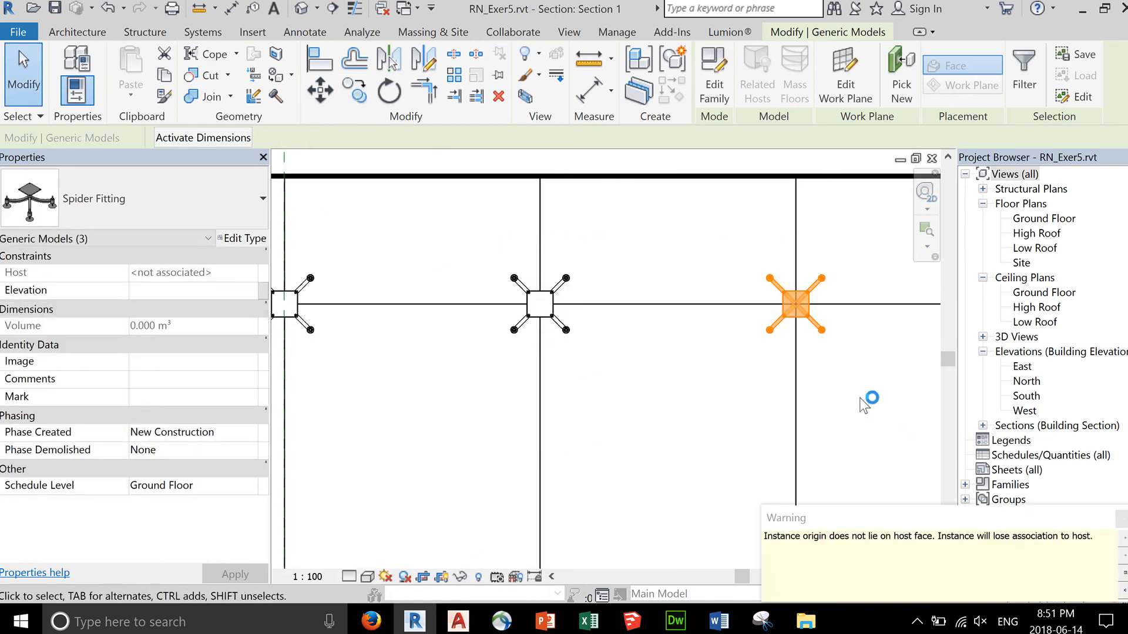
pyautogui.scroll(-7, 861, 398)
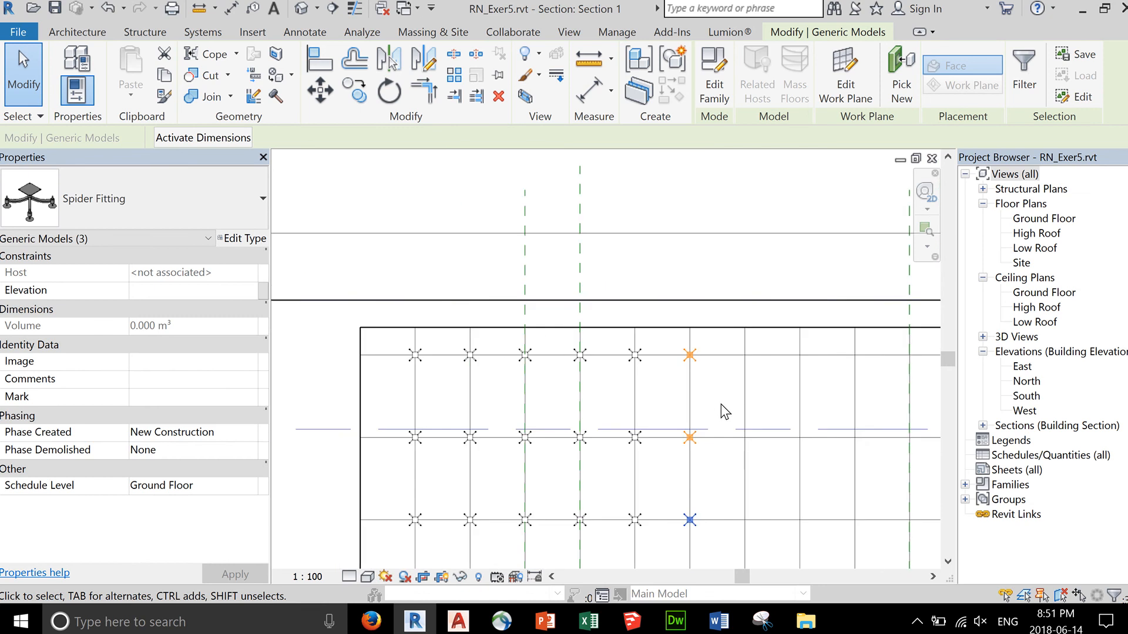
pyautogui.moveTo(720, 404); pyautogui.dragTo(654, 361, button='middle')
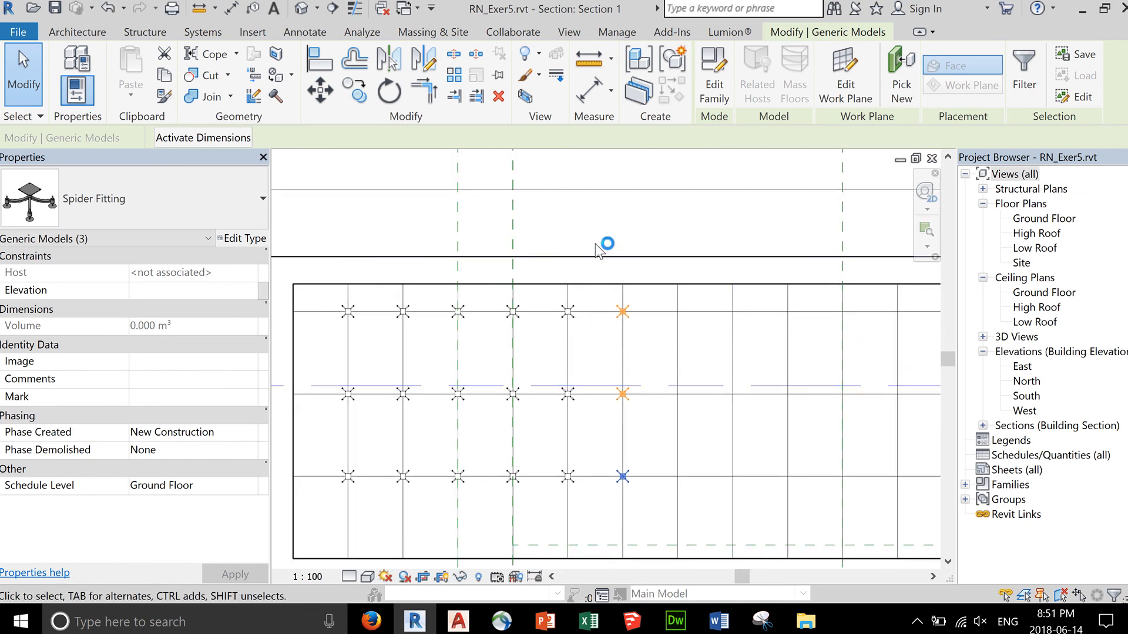
# Copy the three spider fittings on the sixth vertical grid line horizontally onto the seventh vertical grid line.
pyautogui.press('Escape')
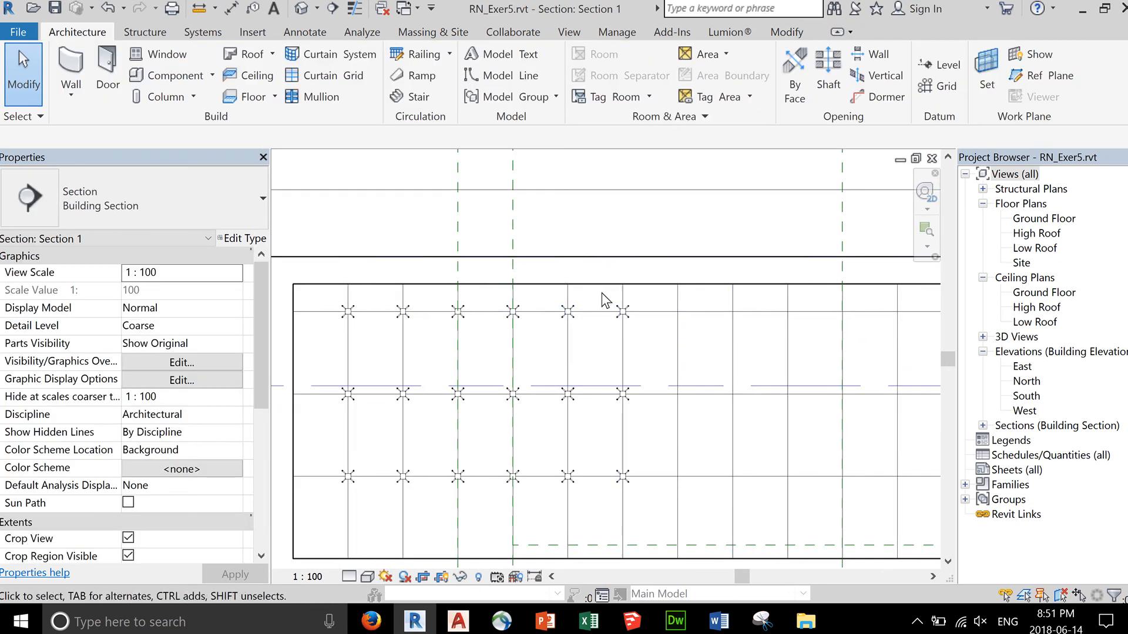
pyautogui.moveTo(601, 292); pyautogui.dragTo(646, 486)
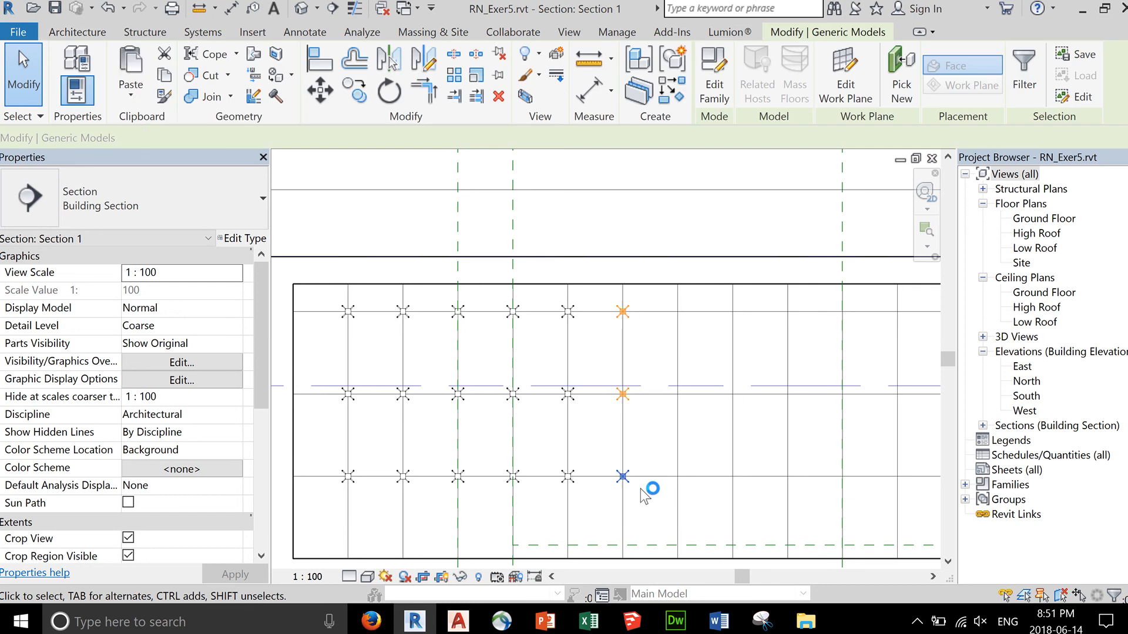
pyautogui.click(360, 94)
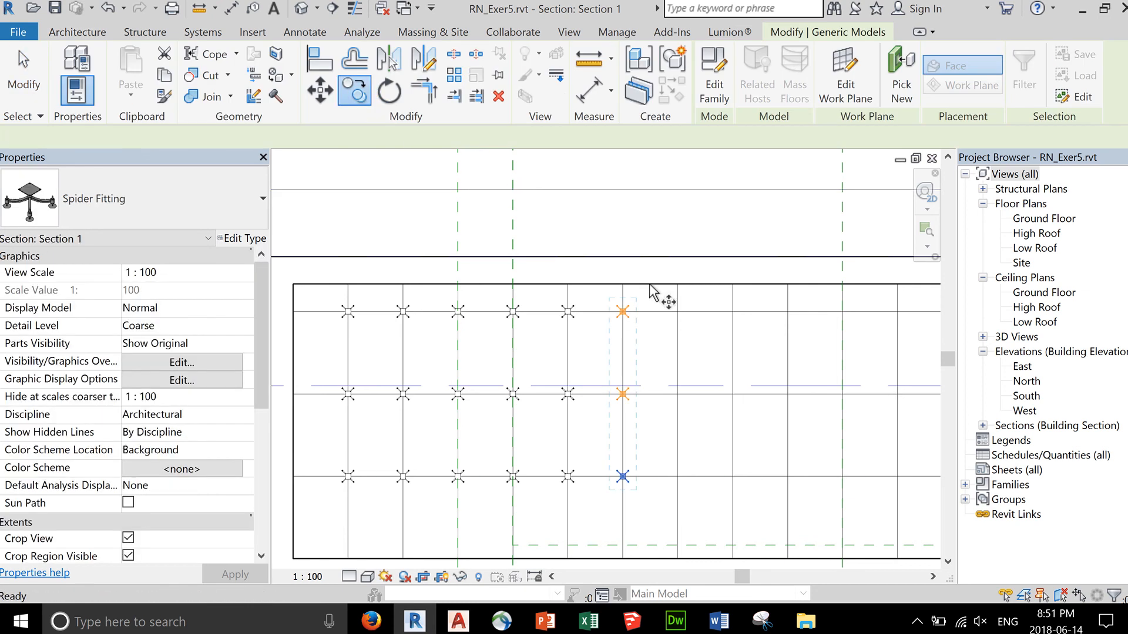
pyautogui.scroll(5, 634, 323)
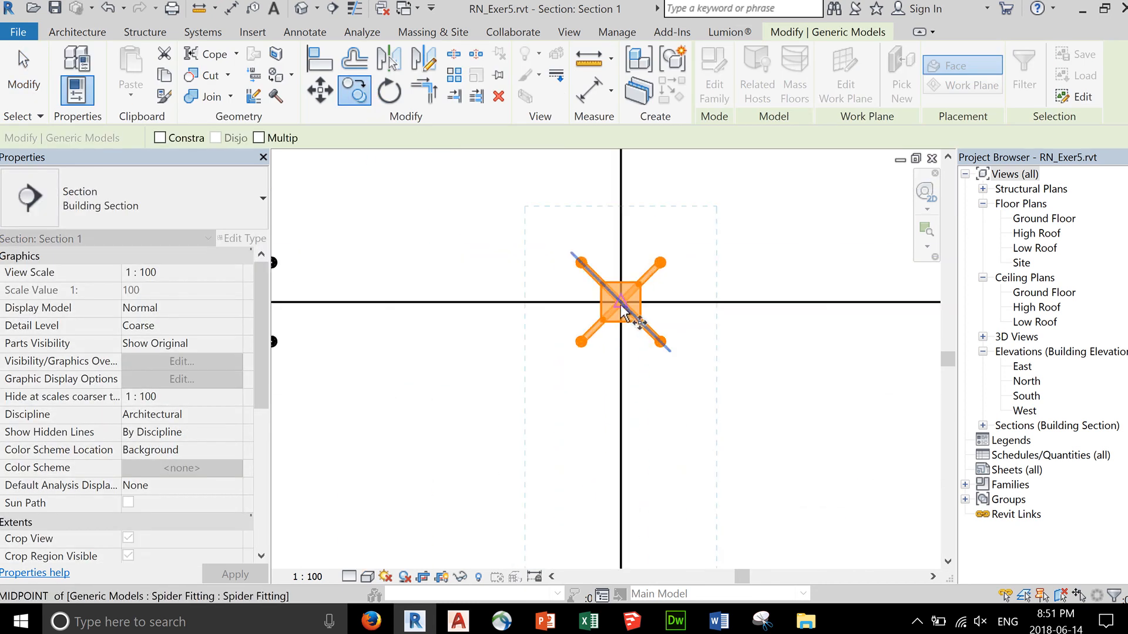
pyautogui.click(621, 311)
pyautogui.scroll(-4, 780, 314)
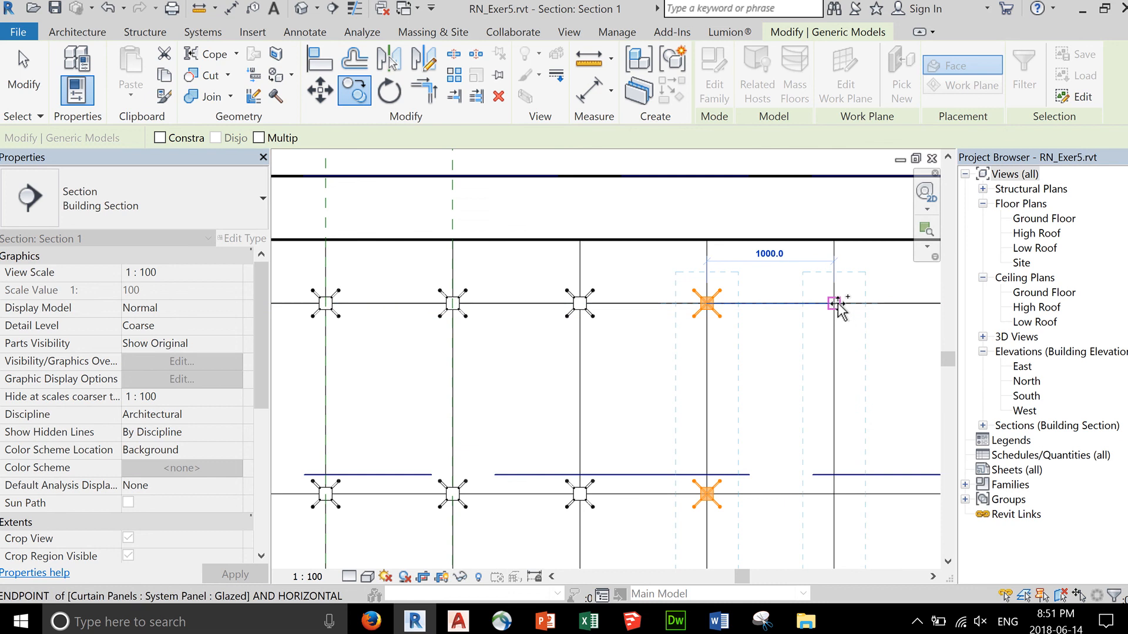
pyautogui.click(836, 303)
pyautogui.scroll(-3, 881, 356)
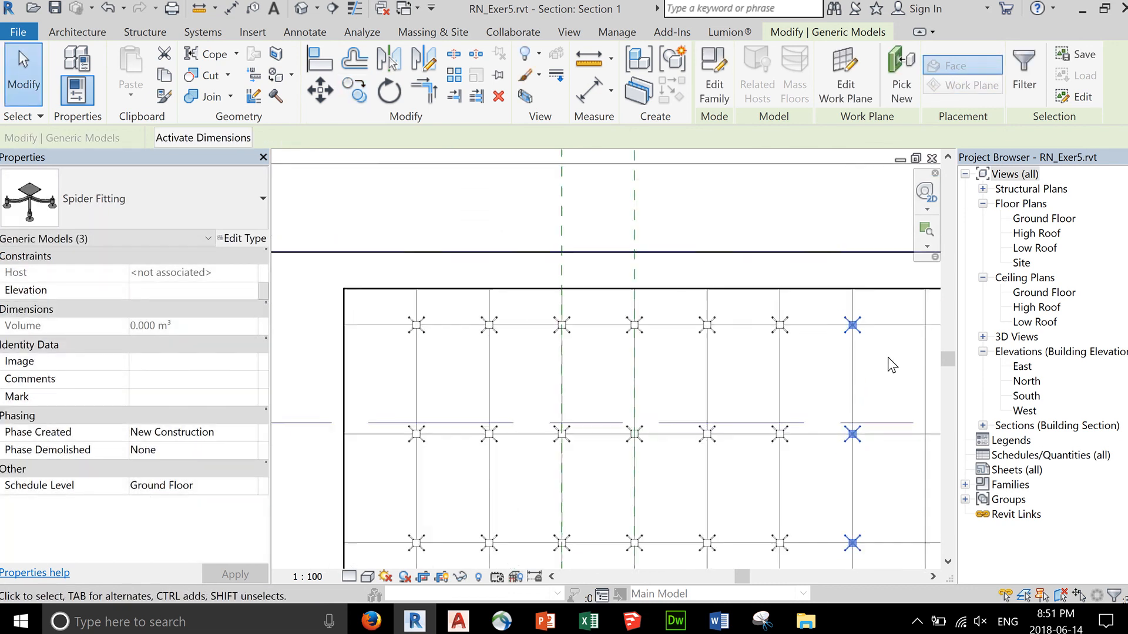
# Copy the three spider fittings on the seventh vertical grid line horizontally onto the eighth vertical grid line.
pyautogui.moveTo(883, 365); pyautogui.dragTo(626, 312, button='middle')
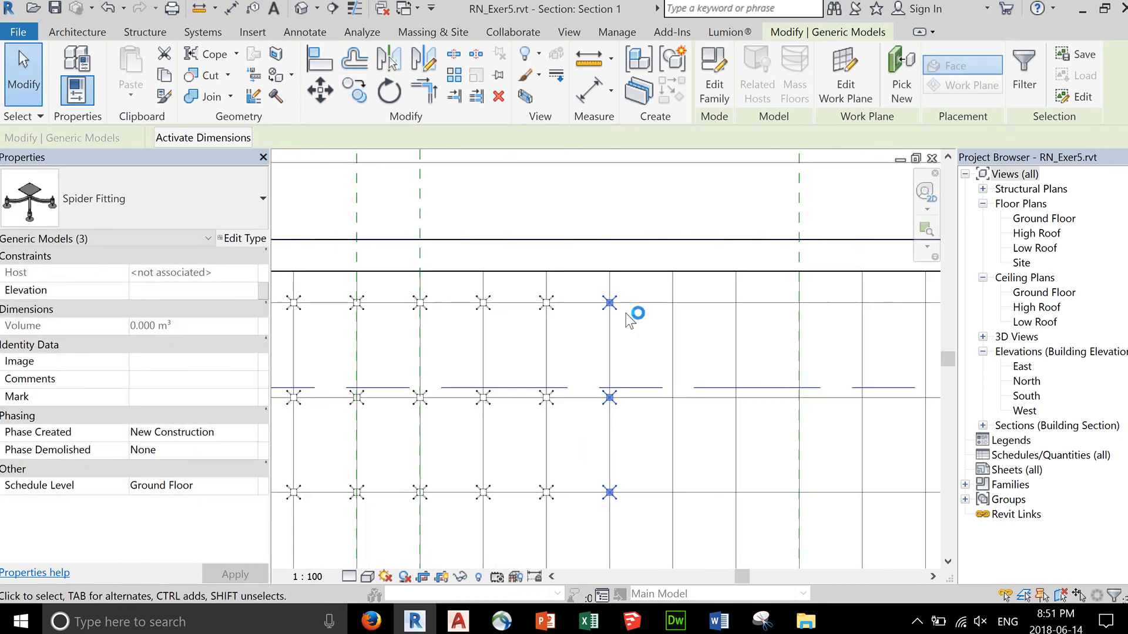
pyautogui.click(356, 93)
pyautogui.scroll(3, 612, 308)
pyautogui.scroll(3, 613, 307)
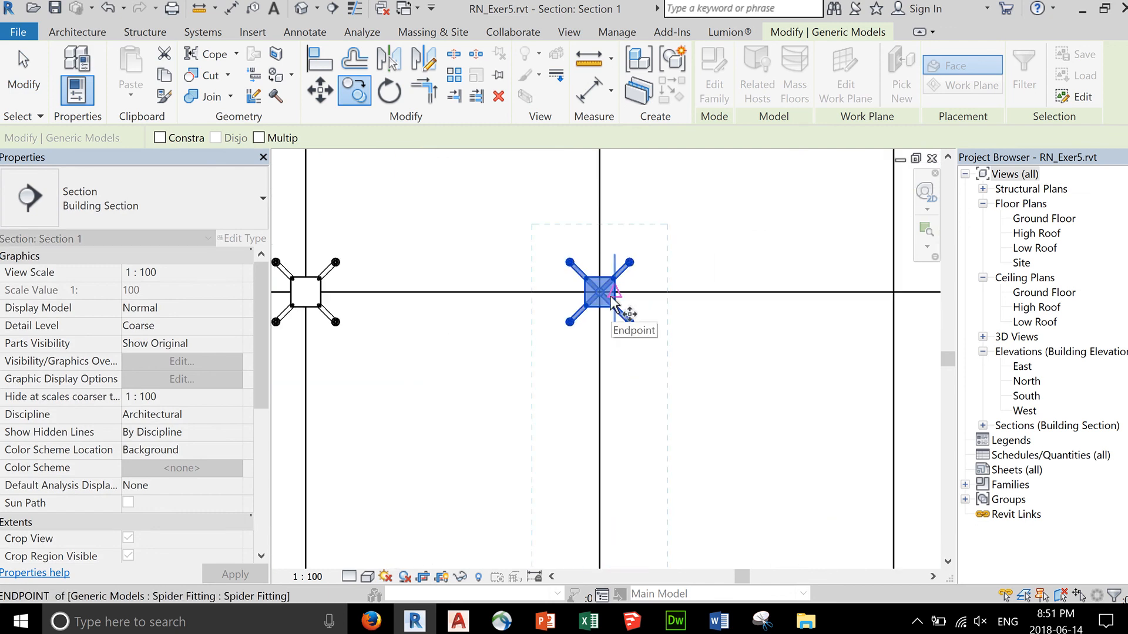
pyautogui.click(599, 292)
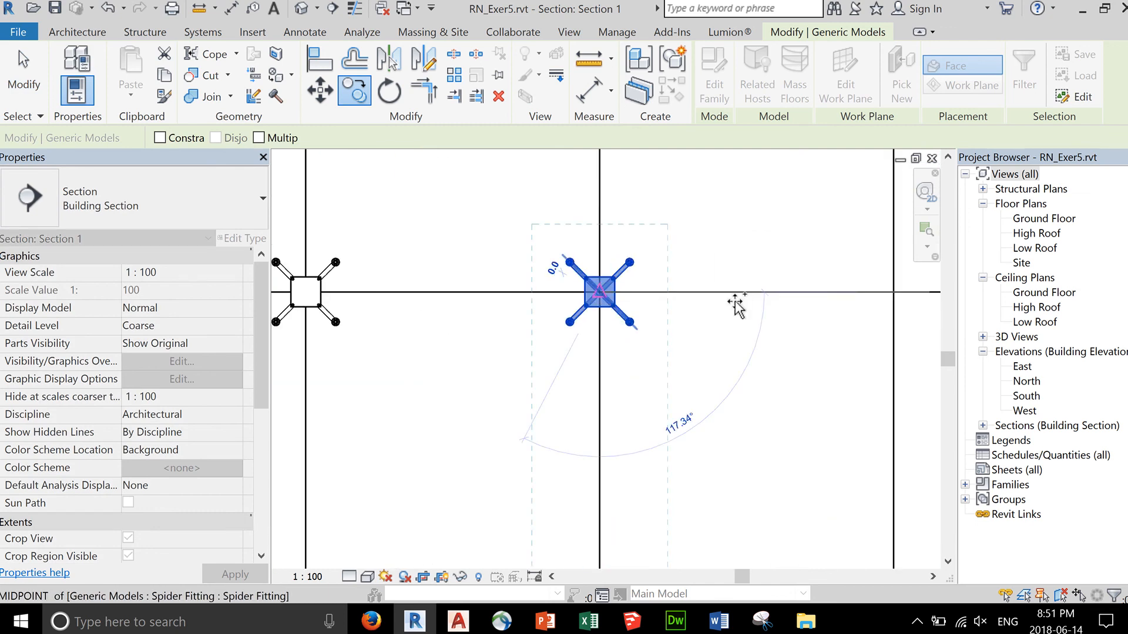
pyautogui.click(892, 292)
pyautogui.scroll(-3, 891, 312)
pyautogui.scroll(-3, 891, 313)
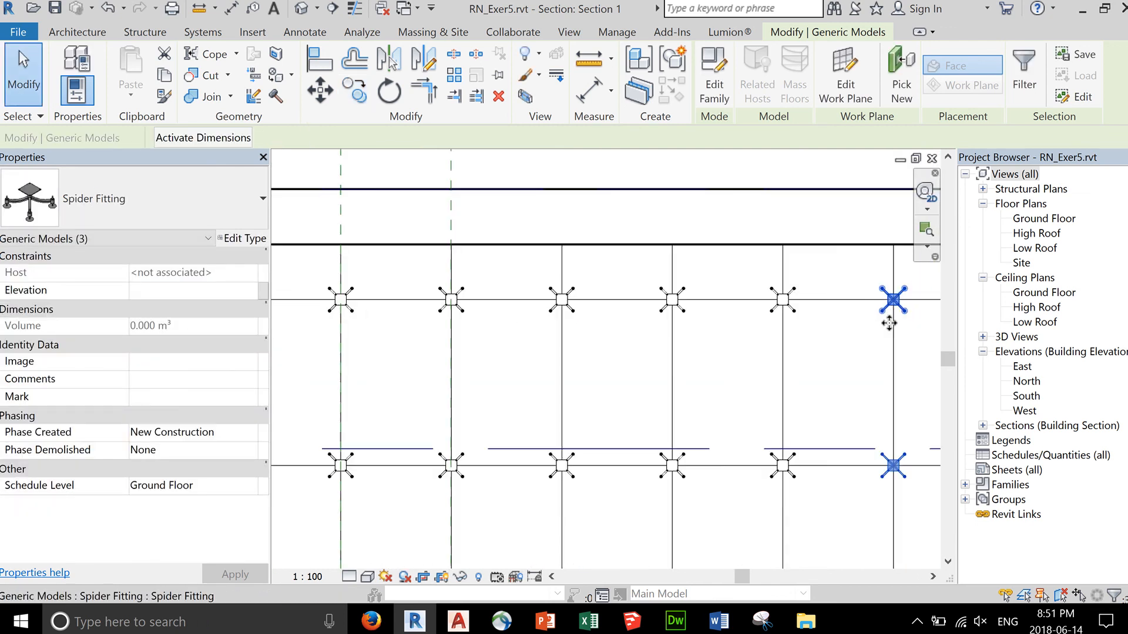
# Copy the eighth grid line's three spider fittings with the Multiple option onto the ninth, tenth, eleventh and twelfth vertical grid lines.
pyautogui.moveTo(742, 360); pyautogui.dragTo(624, 294, button='middle')
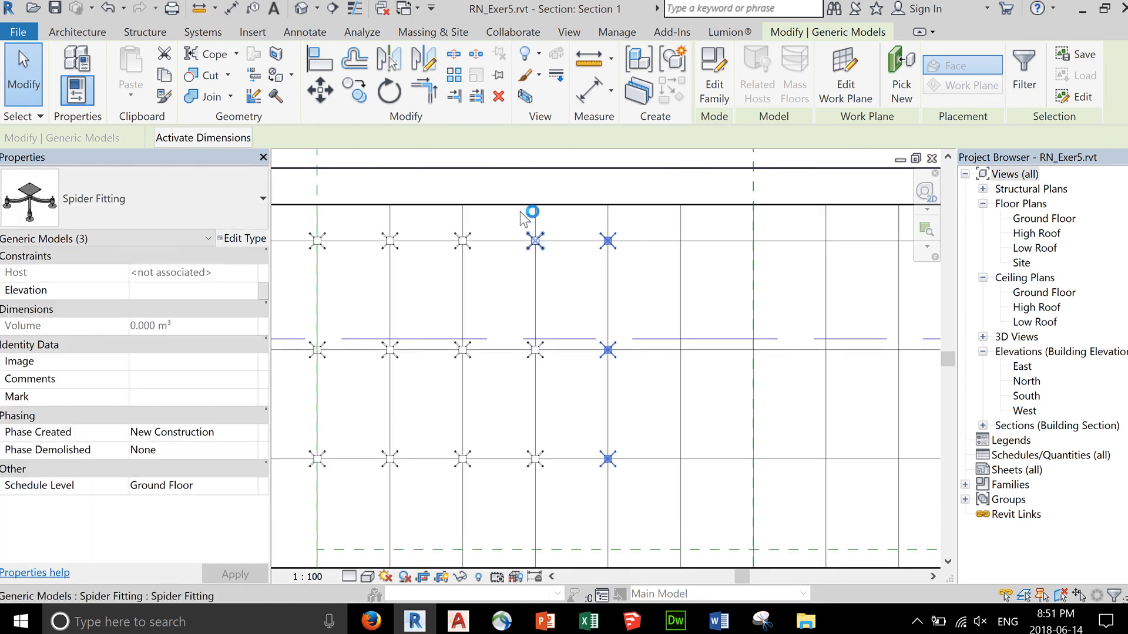
pyautogui.click(355, 97)
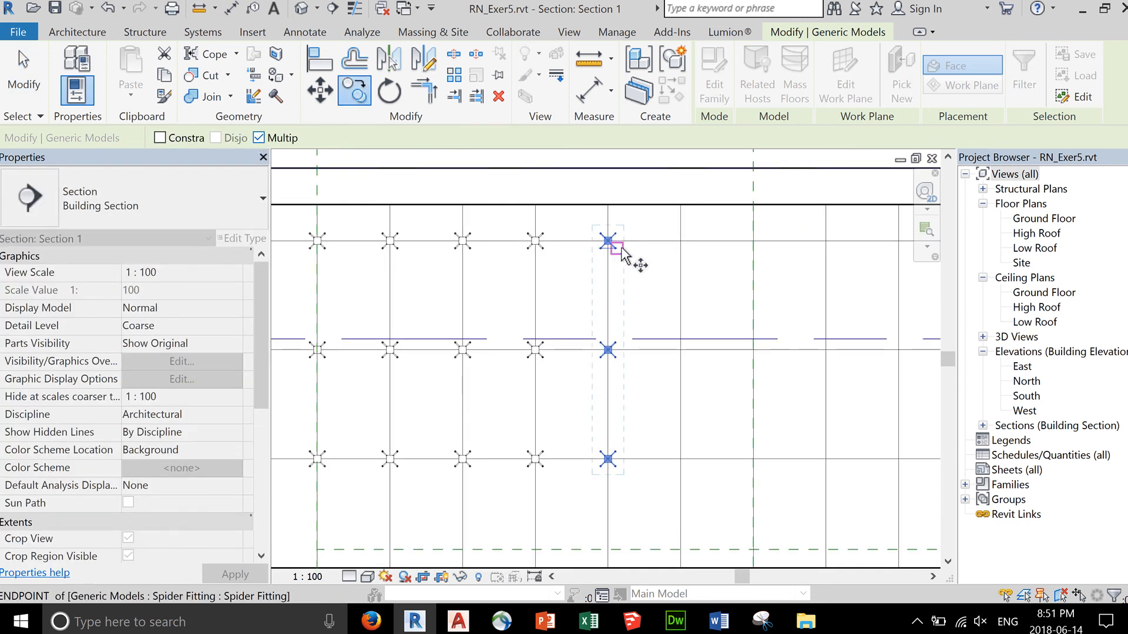
pyautogui.scroll(5, 608, 242)
pyautogui.click(577, 239)
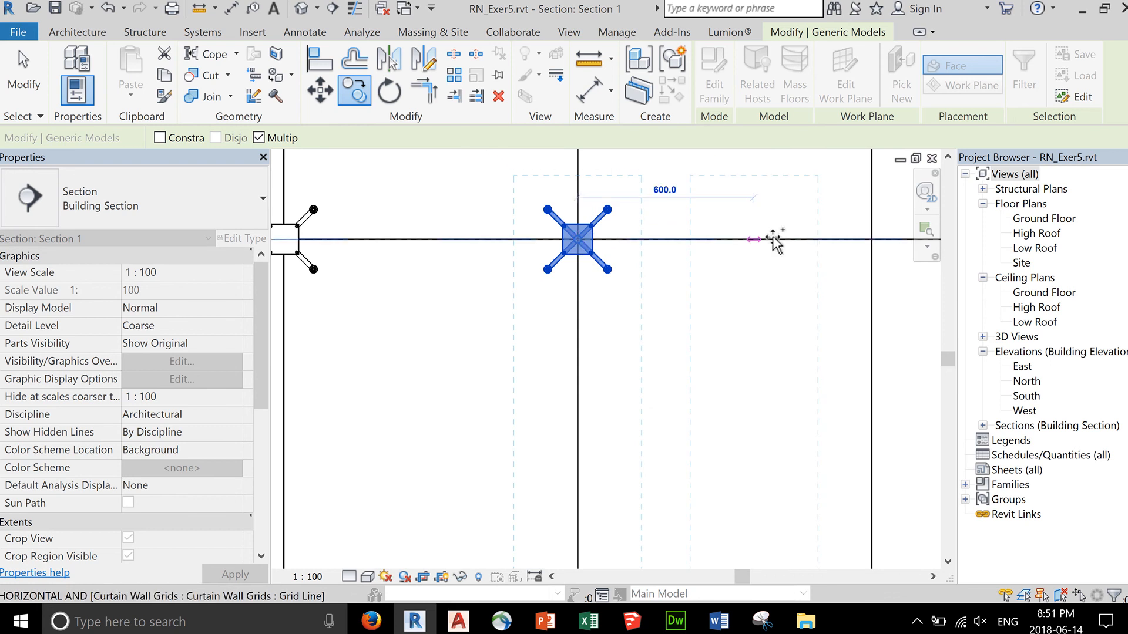
pyautogui.click(871, 239)
pyautogui.scroll(-4, 899, 268)
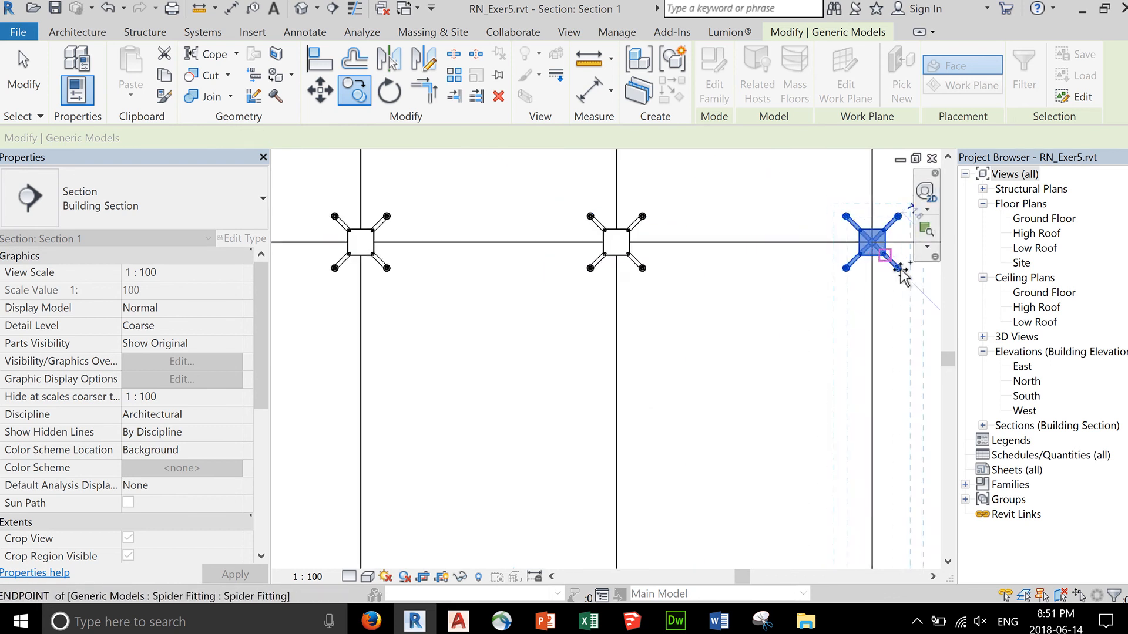
pyautogui.moveTo(899, 272); pyautogui.dragTo(686, 288, button='middle')
pyautogui.scroll(3, 684, 286)
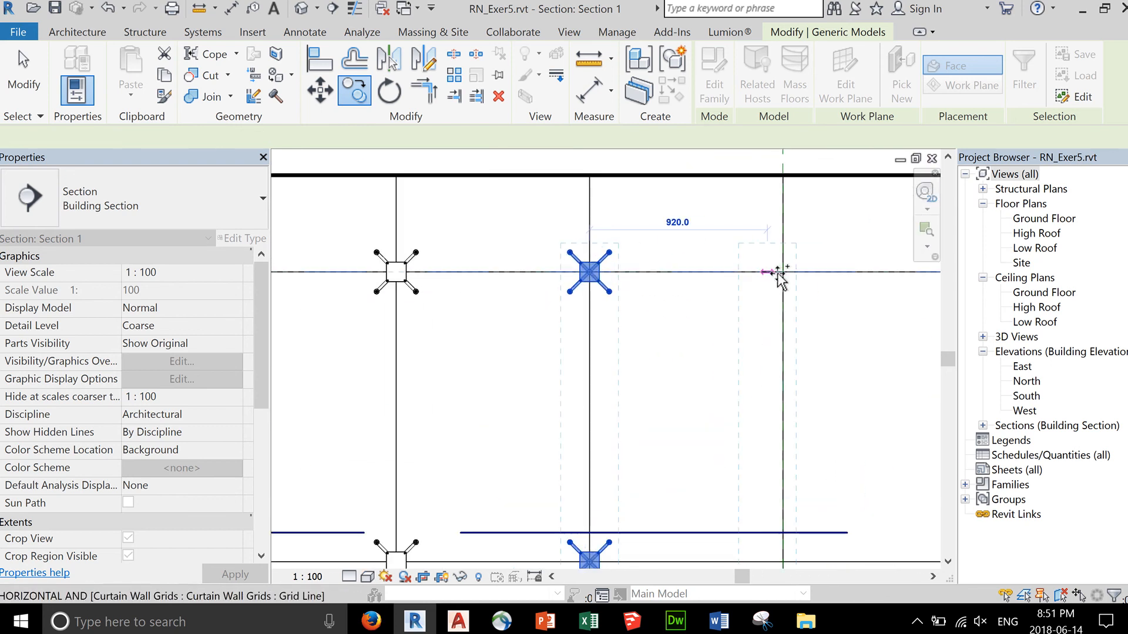
pyautogui.scroll(-2, 816, 331)
pyautogui.moveTo(846, 349); pyautogui.dragTo(665, 355, button='middle')
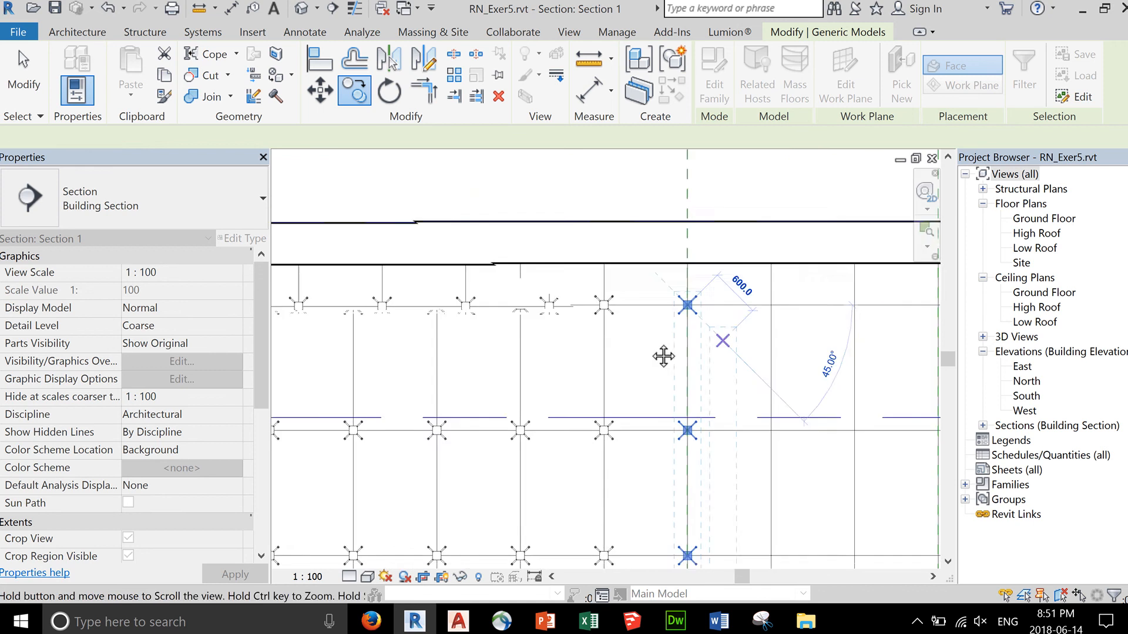
pyautogui.click(715, 307)
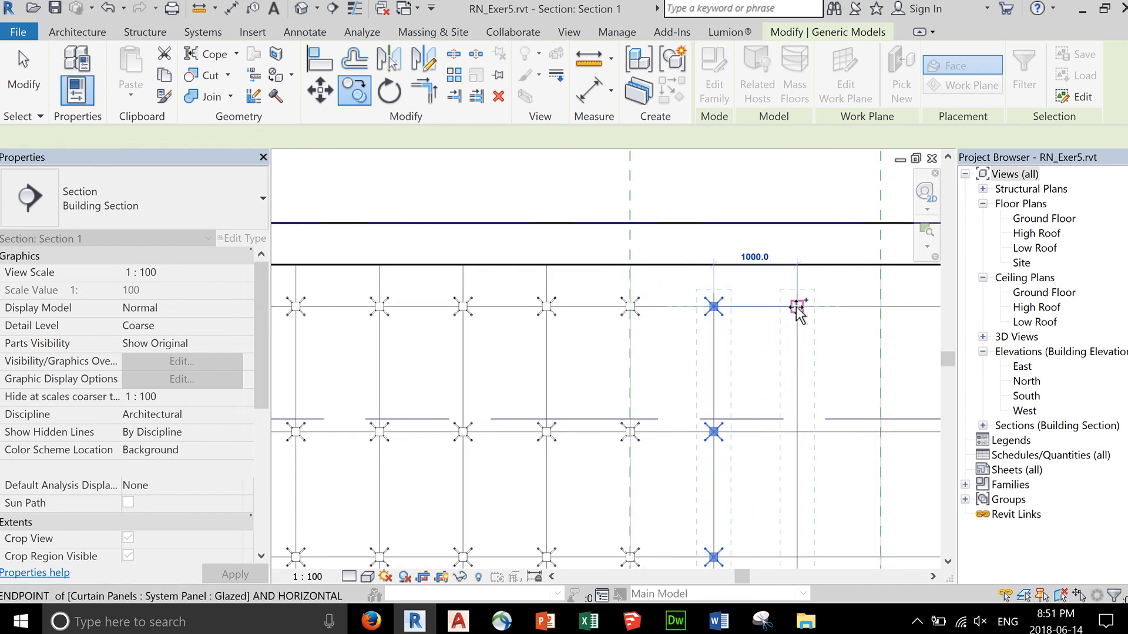
pyautogui.click(796, 305)
# Continue the multiple copy onto the thirteenth, fourteenth and fifteenth vertical grid lines, end the copy and clear the selection.
pyautogui.scroll(-3, 824, 352)
pyautogui.moveTo(835, 357); pyautogui.dragTo(708, 337, button='middle')
pyautogui.scroll(1, 712, 320)
pyautogui.scroll(1, 729, 320)
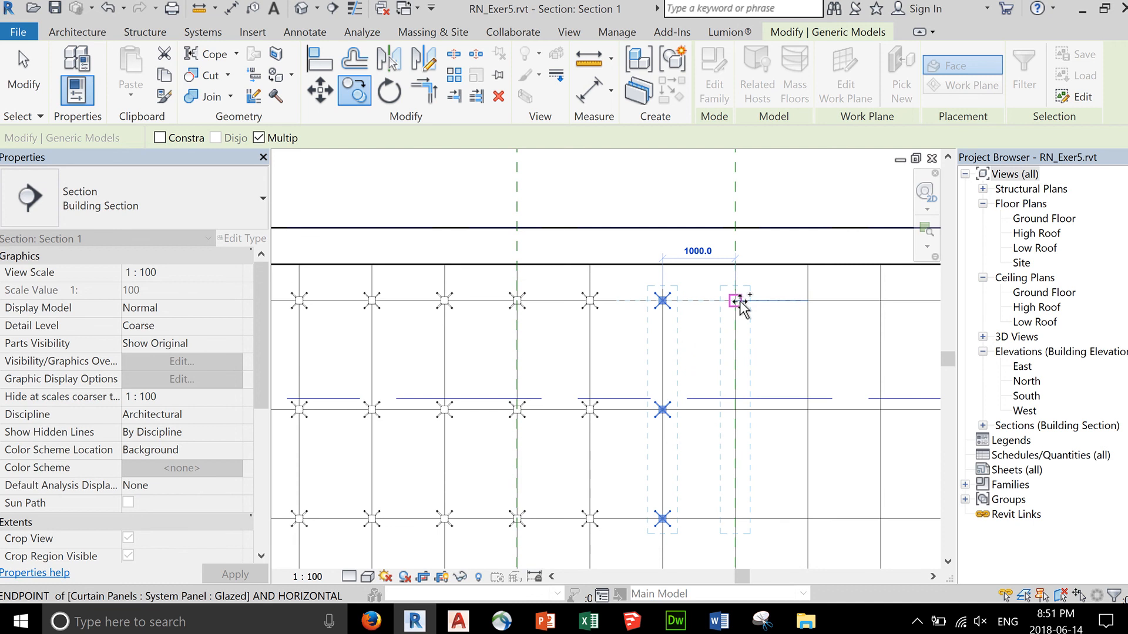
pyautogui.moveTo(738, 302); pyautogui.dragTo(813, 307, button='middle')
pyautogui.click(808, 303)
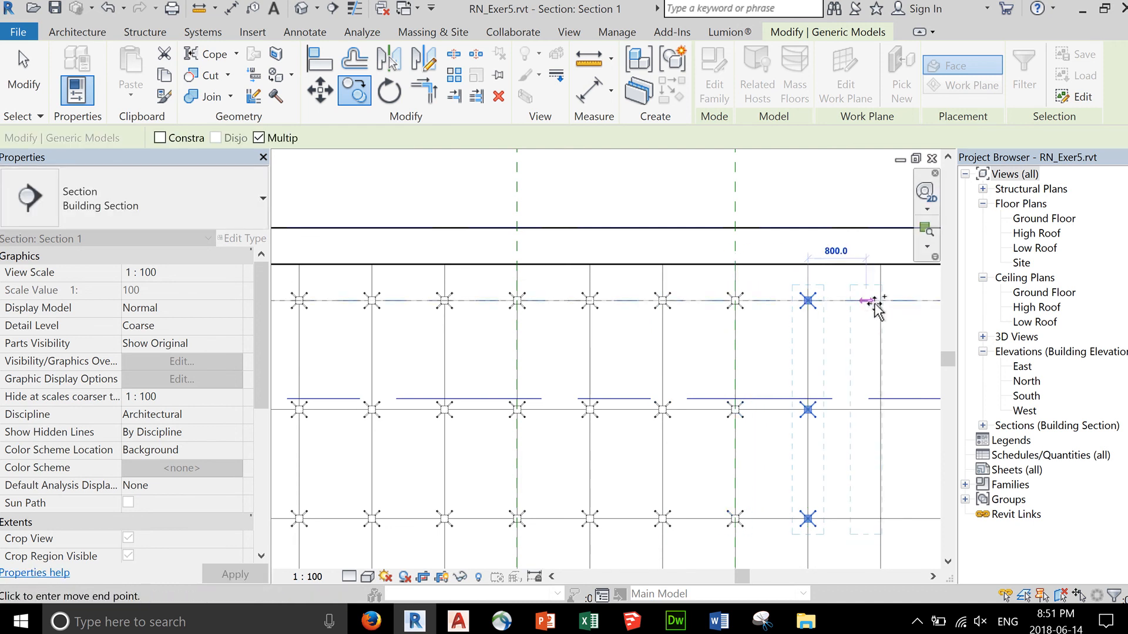
pyautogui.click(879, 302)
pyautogui.scroll(-2, 829, 355)
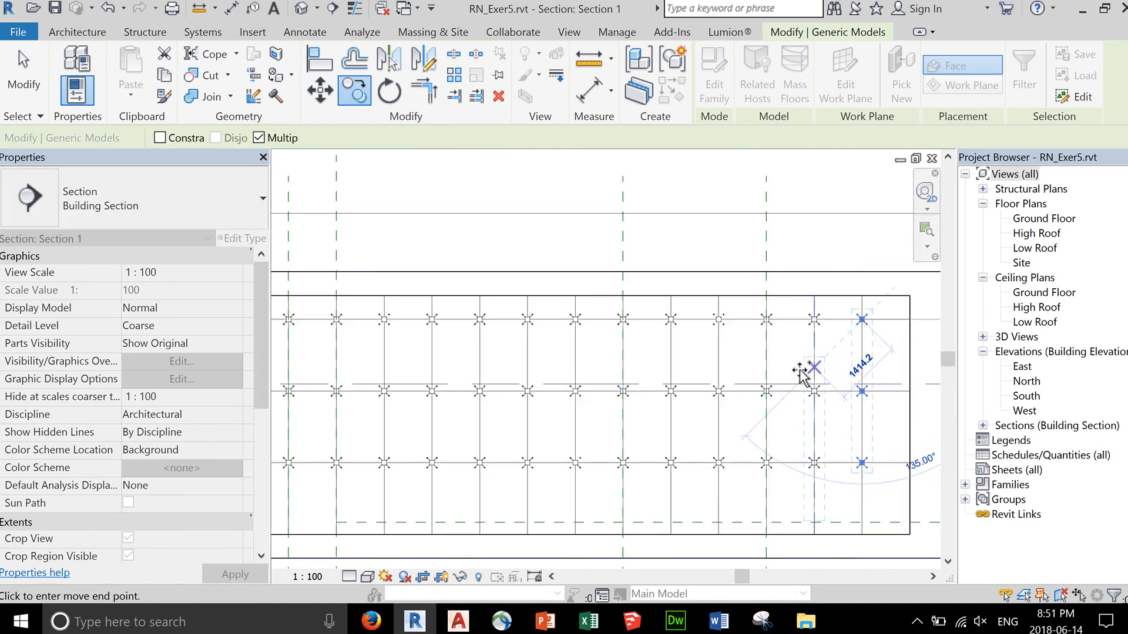
pyautogui.press('Escape')
pyautogui.press('Escape')
pyautogui.scroll(-4, 764, 411)
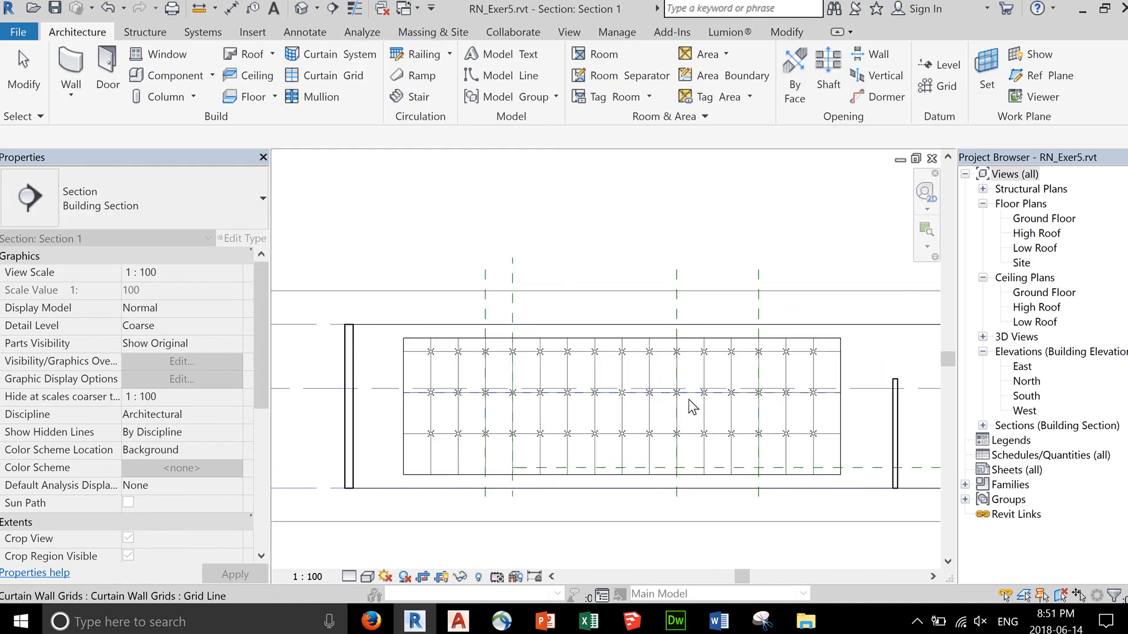
pyautogui.scroll(3, 734, 443)
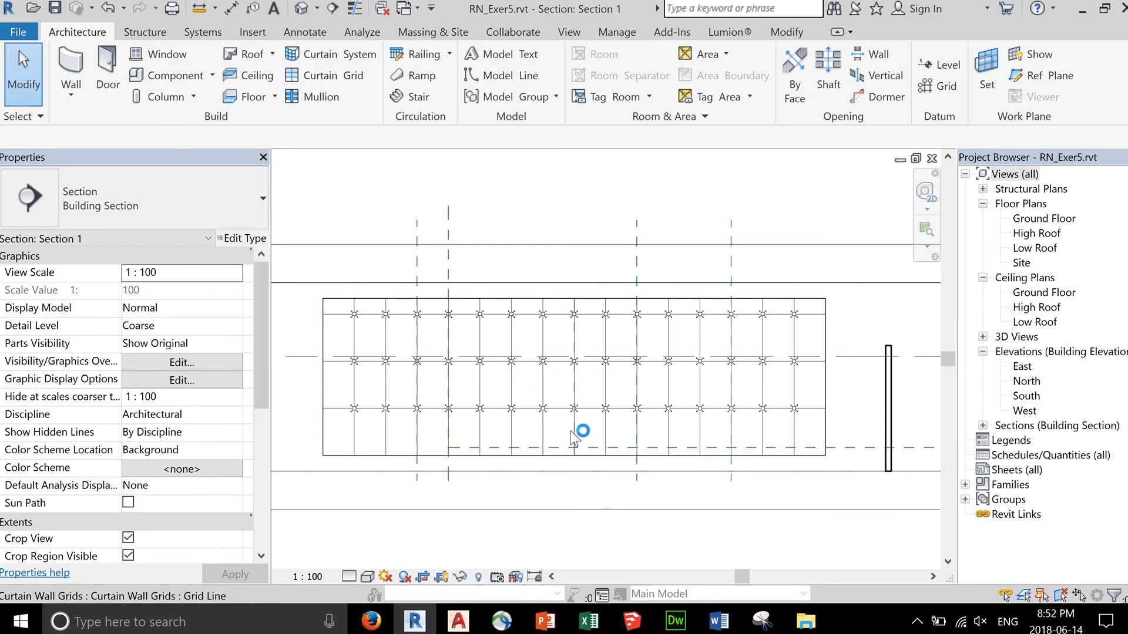
pyautogui.scroll(-1, 588, 434)
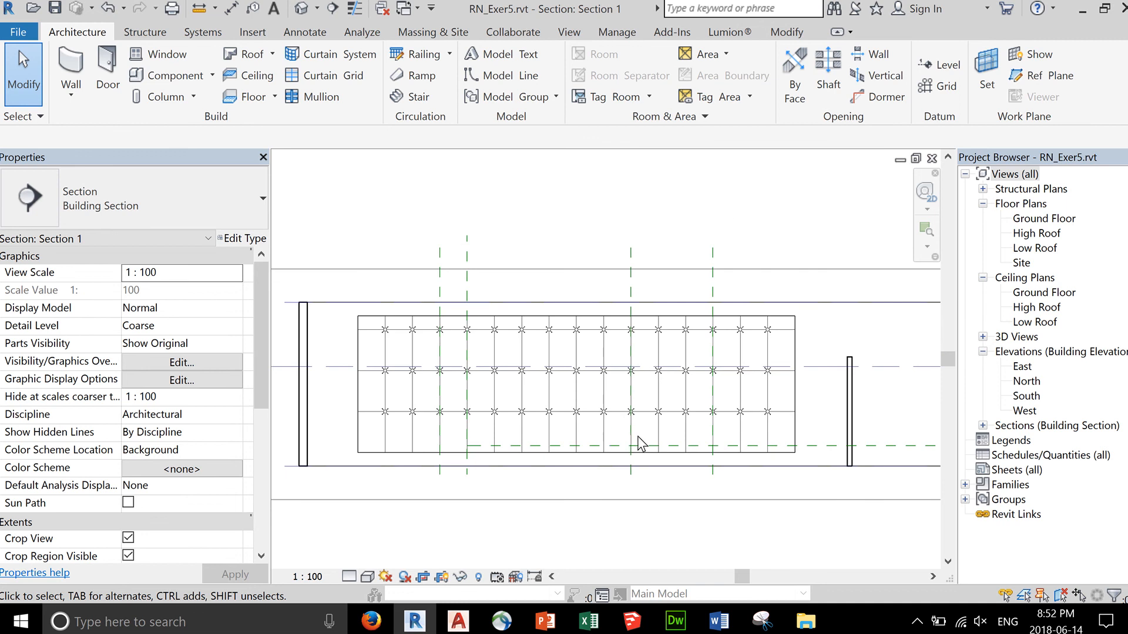
pyautogui.scroll(-1, 637, 436)
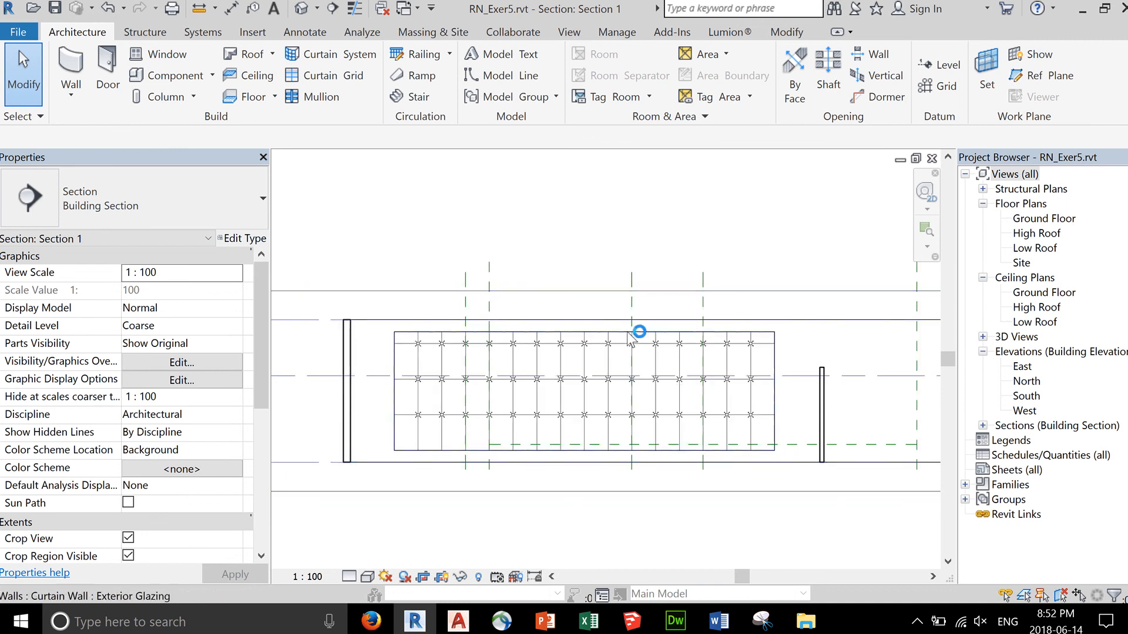
# Orient the default 3D view to Section 1 and turn it to an angled view of the glazed wall's interior side.
pyautogui.click(301, 10)
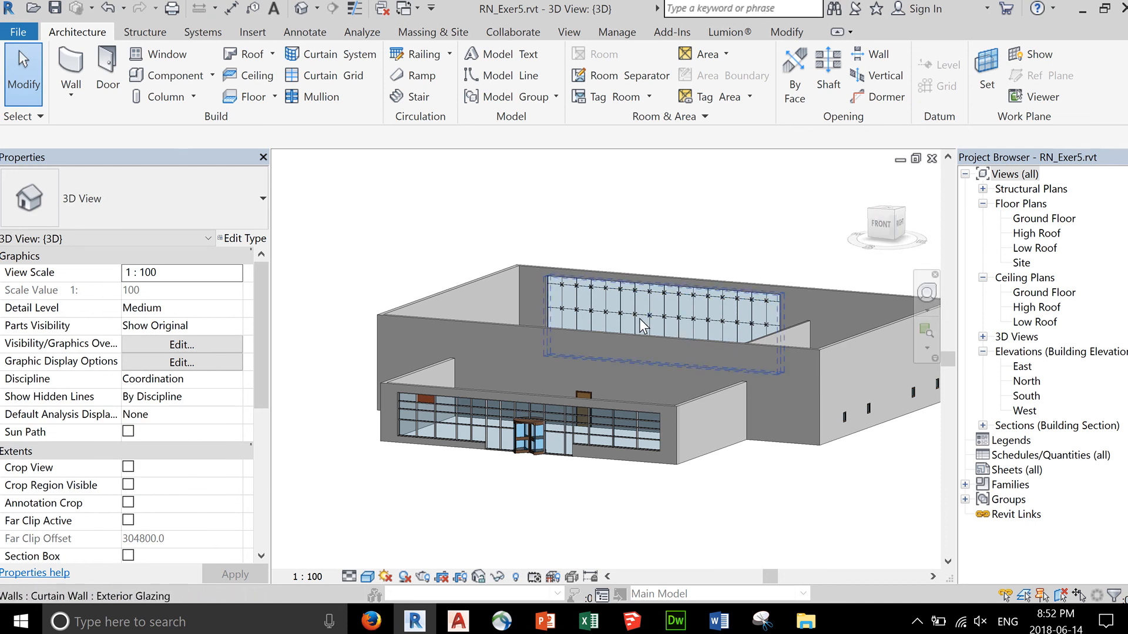
pyautogui.rightClick(886, 228)
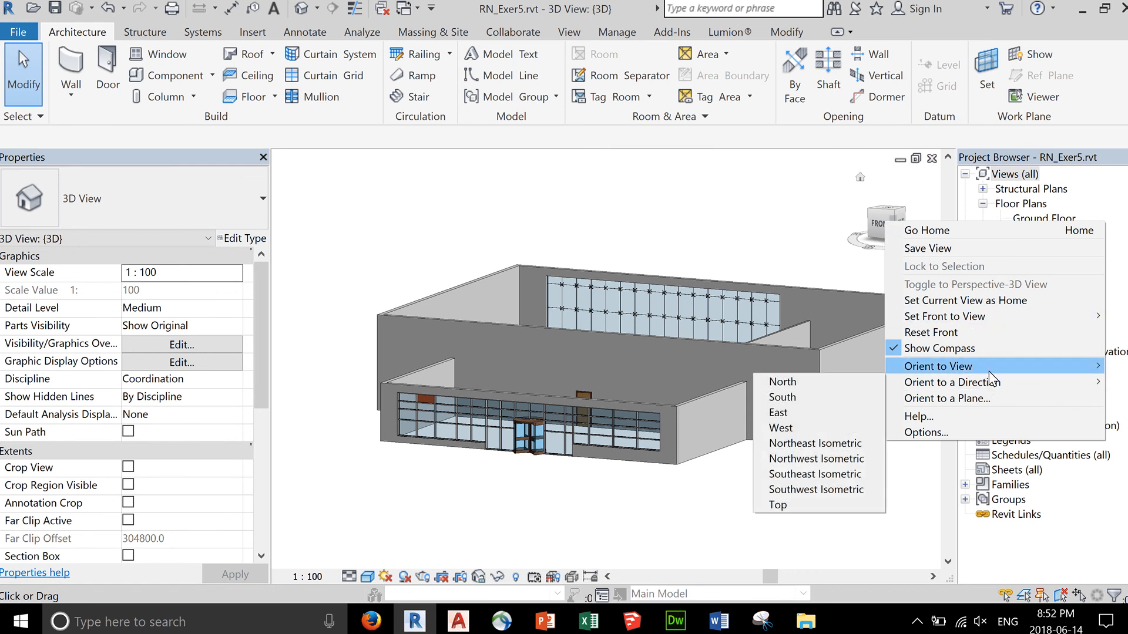
pyautogui.moveTo(989, 371)
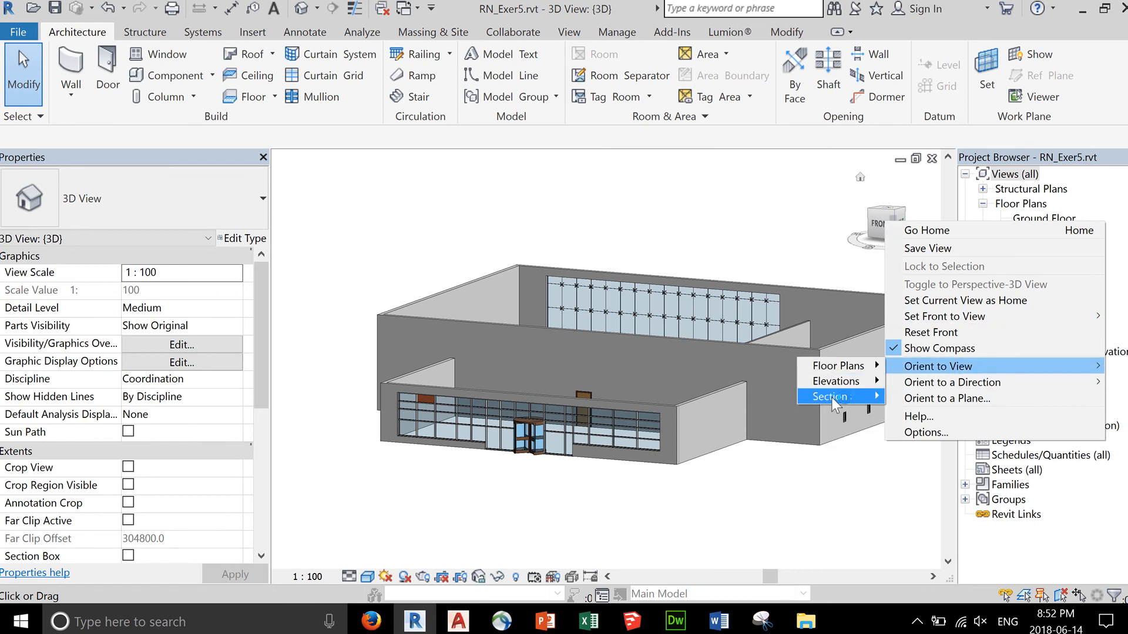
pyautogui.moveTo(831, 397)
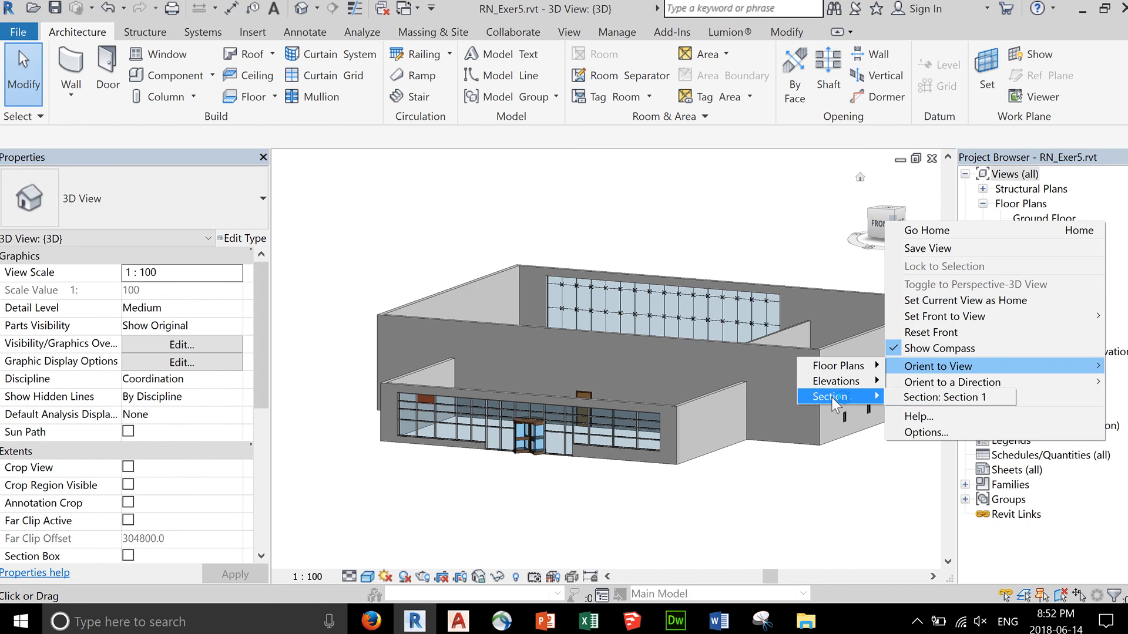
pyautogui.click(950, 397)
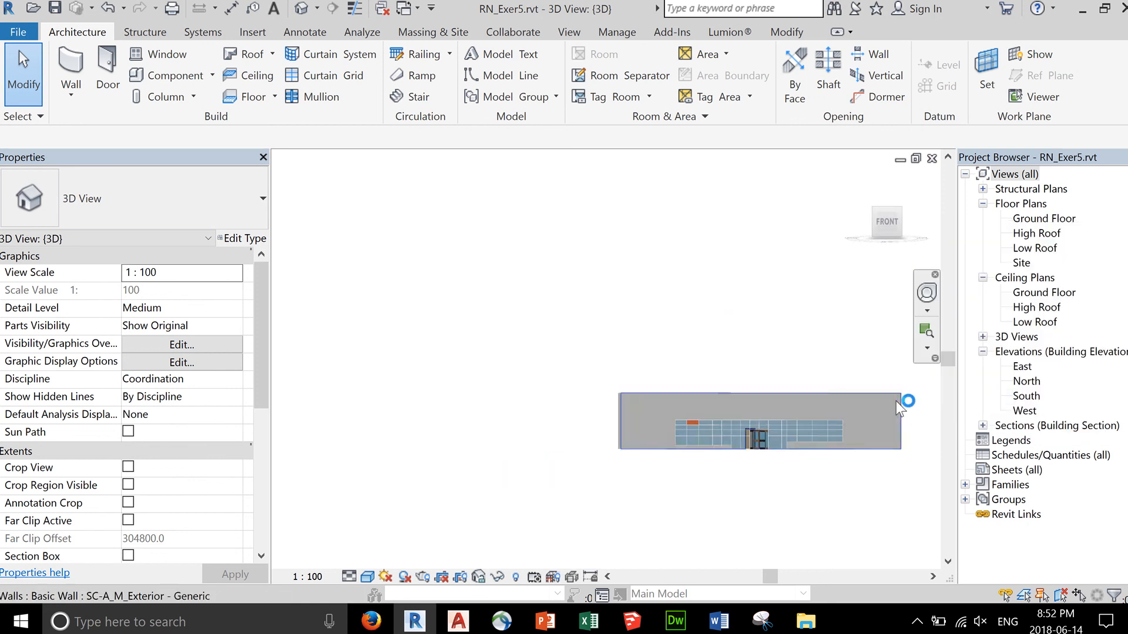
pyautogui.scroll(2, 652, 387)
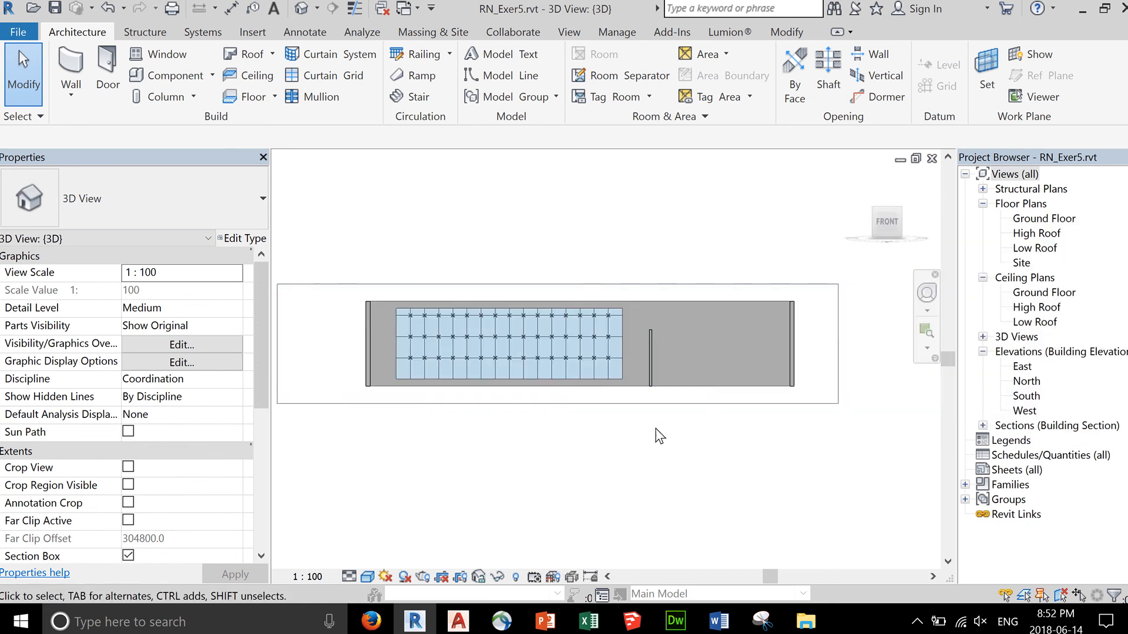
pyautogui.keyDown('shift'); pyautogui.moveTo(785, 456); pyautogui.dragTo(762, 446, button='middle'); pyautogui.keyUp('shift')
pyautogui.scroll(1, 792, 418)
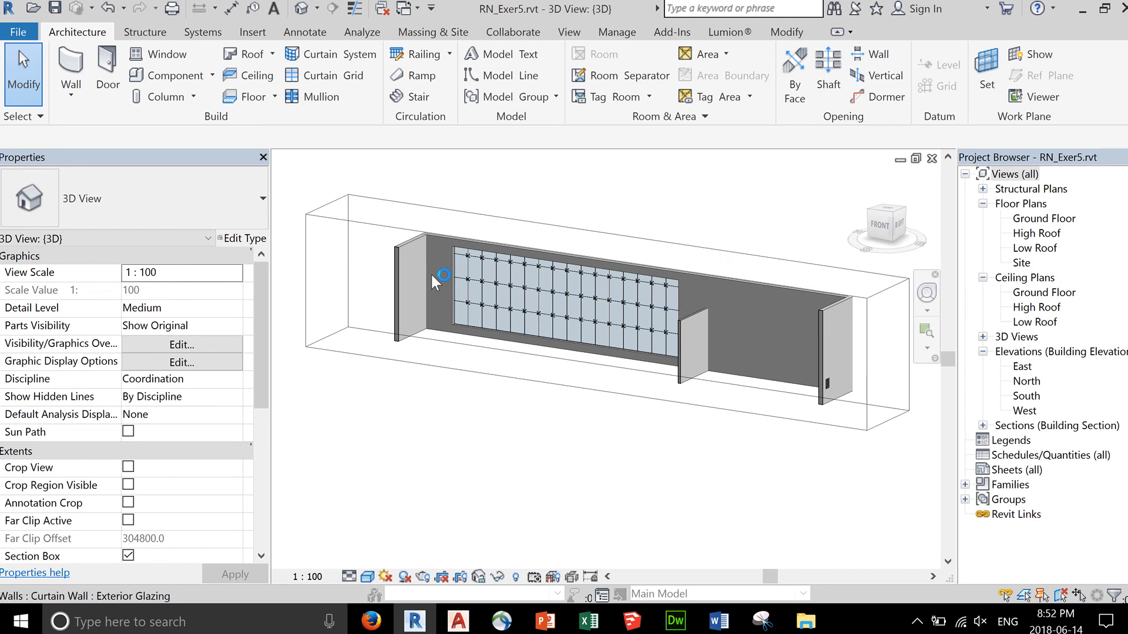
pyautogui.scroll(3, 550, 287)
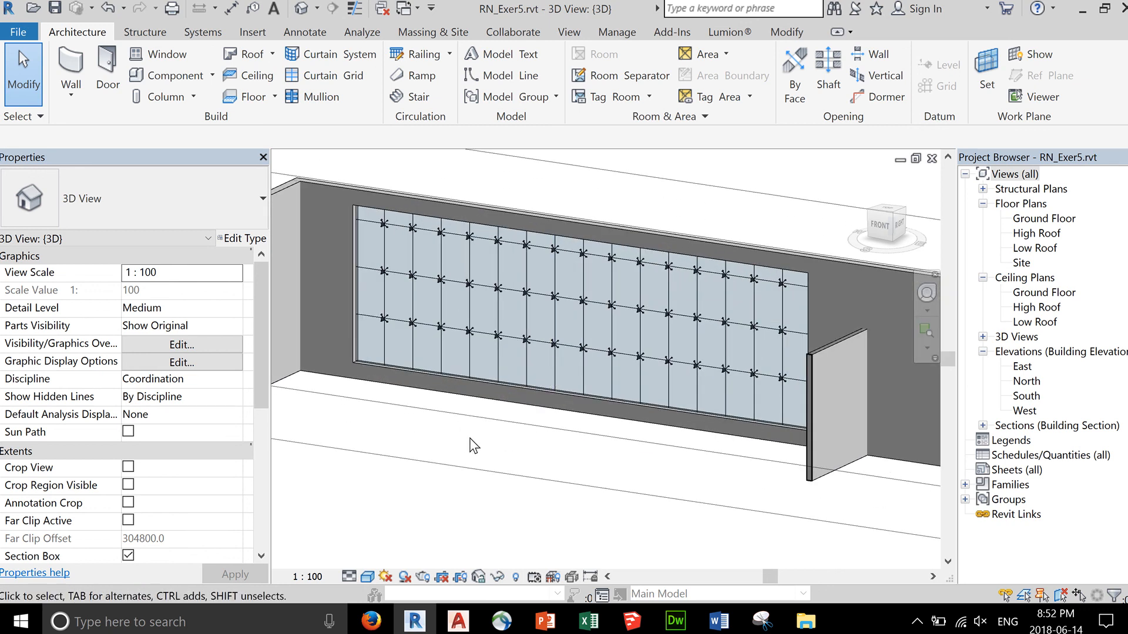
pyautogui.scroll(-2, 478, 441)
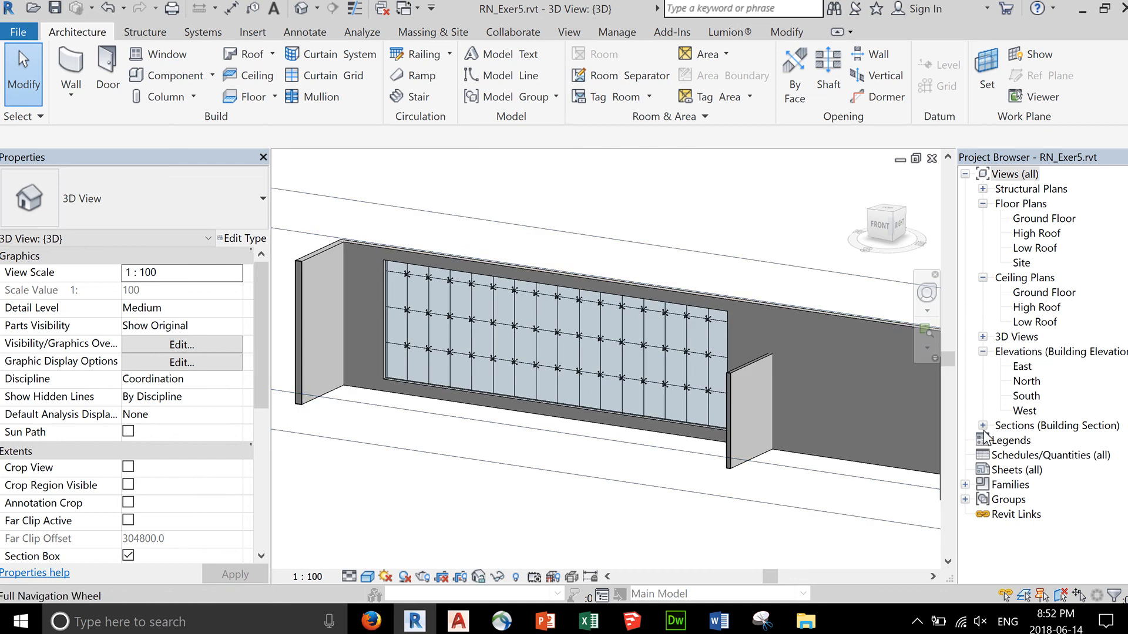
# Rename the sectioned default 3D view of the glazed wall as Sec1.
pyautogui.click(983, 337)
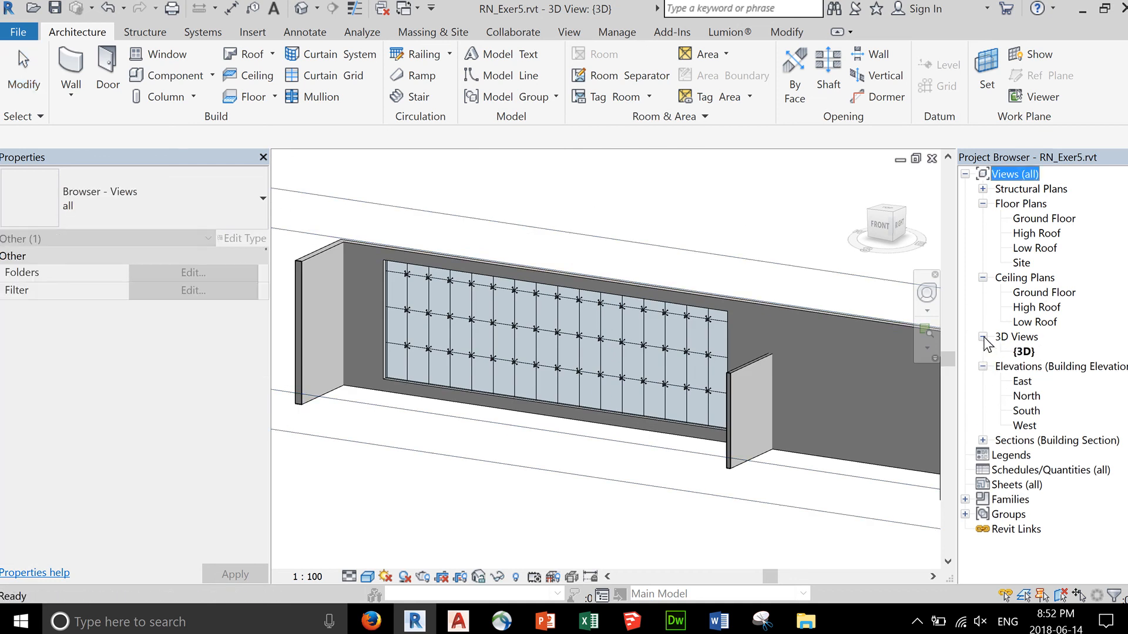
pyautogui.click(1023, 352)
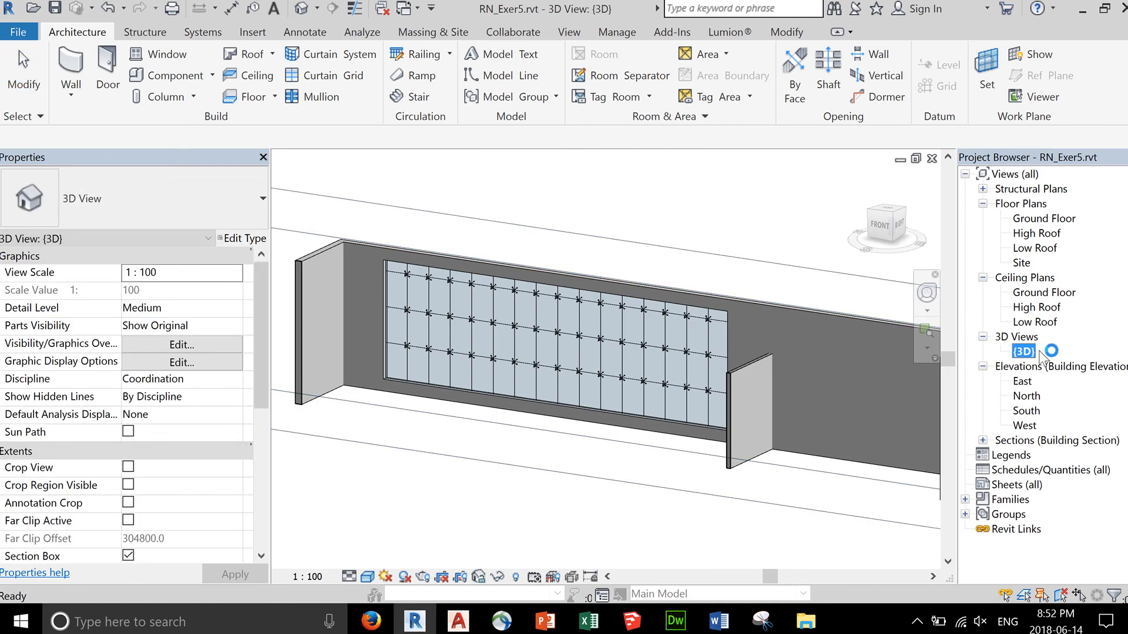
pyautogui.rightClick(1024, 354)
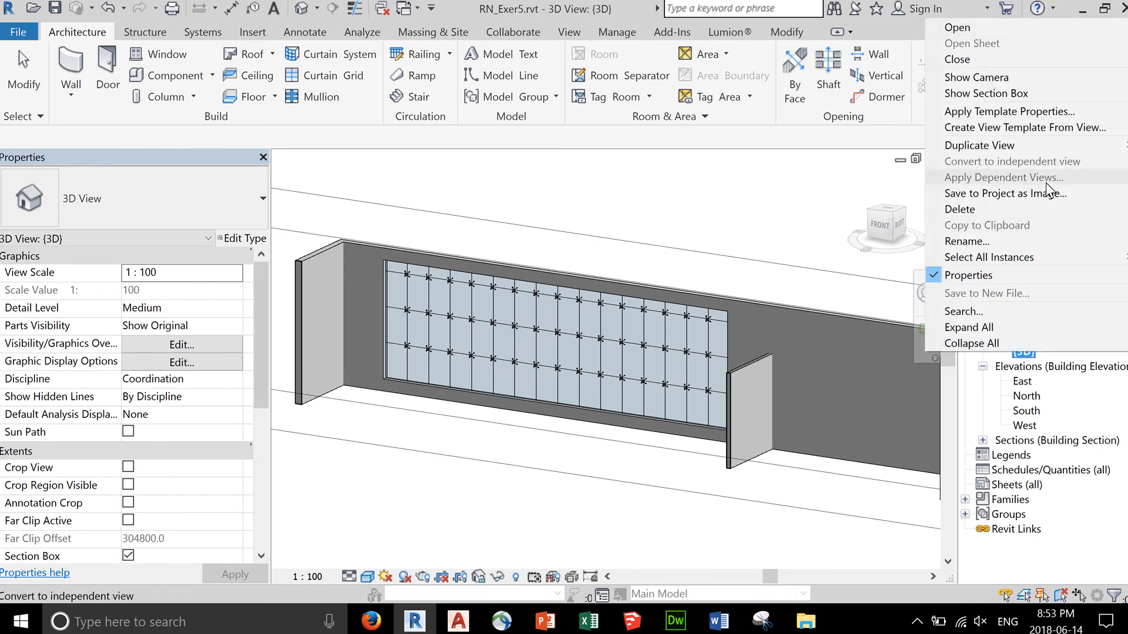
pyautogui.click(1027, 241)
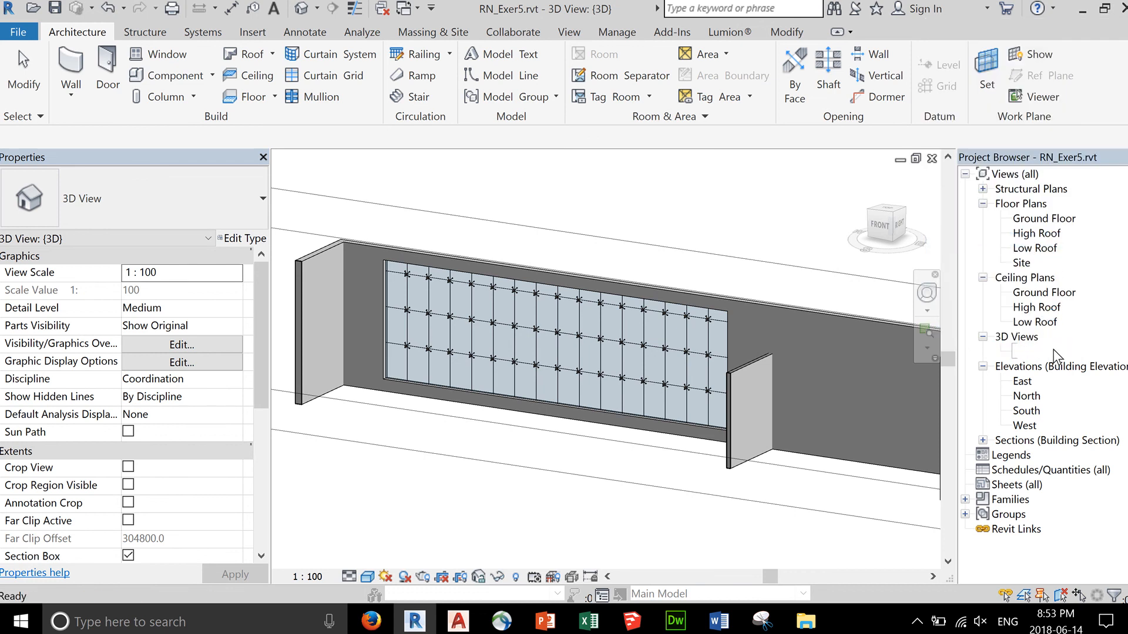
pyautogui.write('Sec1')
pyautogui.press('Return')
pyautogui.click(815, 247)
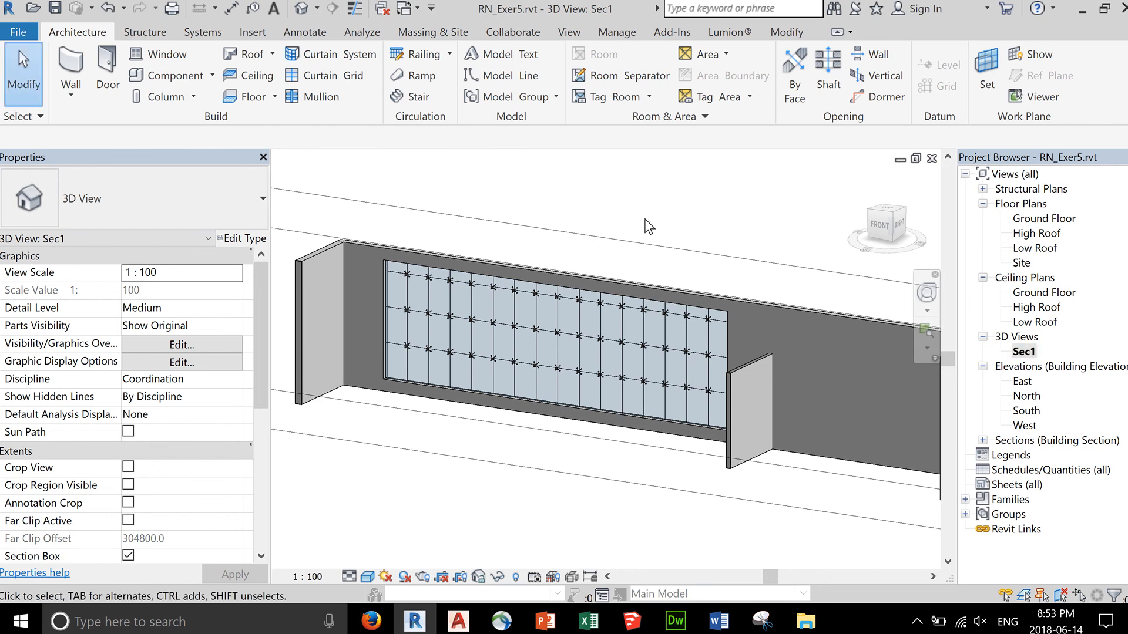
# Generate a new default 3D view of the whole building, then reopen the Sec1 view to check its section box extents.
pyautogui.click(301, 11)
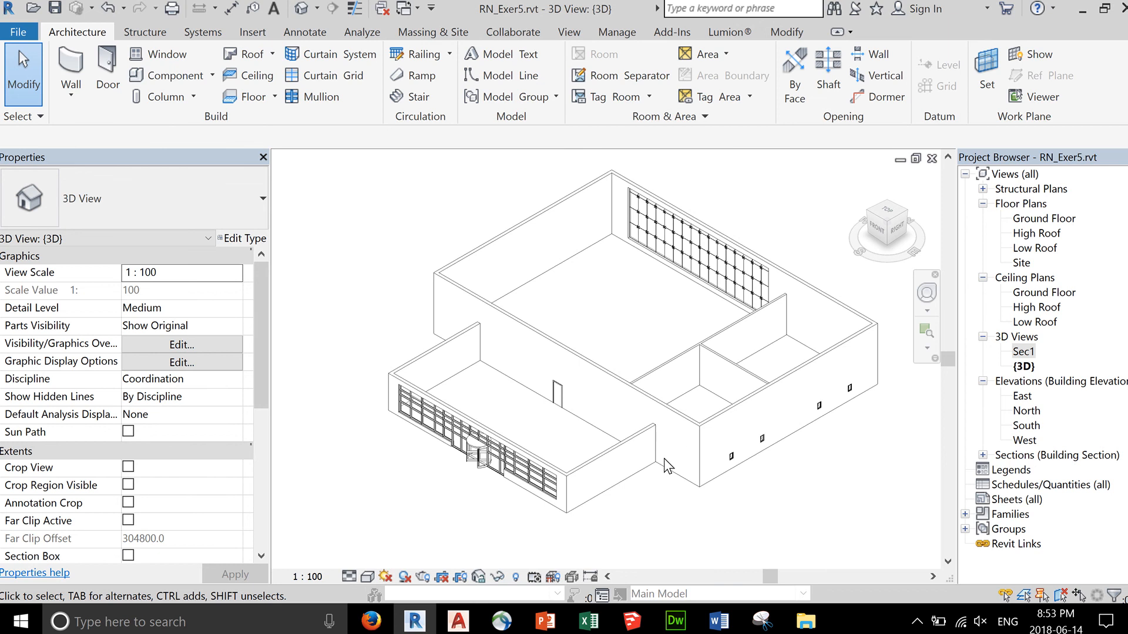
pyautogui.click(1023, 366)
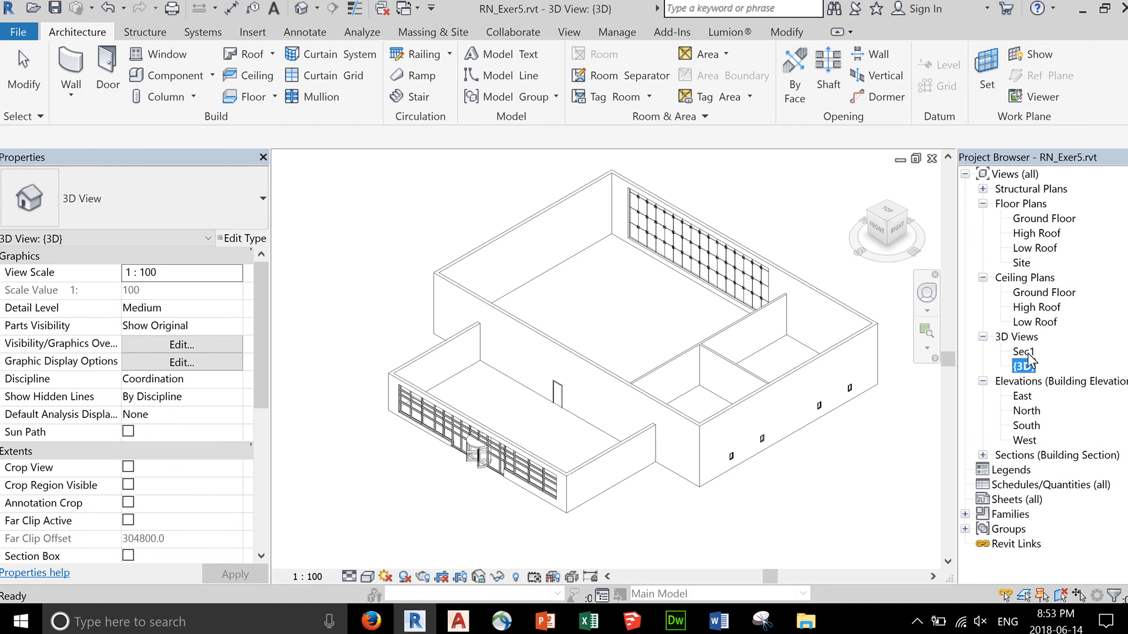
pyautogui.click(1025, 353)
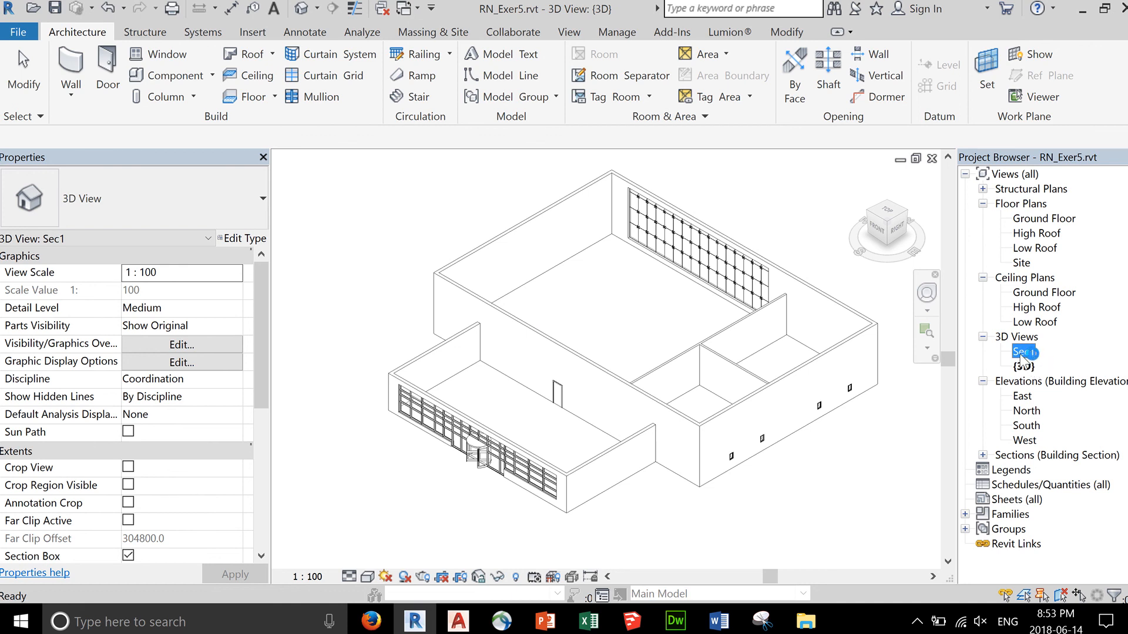
pyautogui.doubleClick(1023, 354)
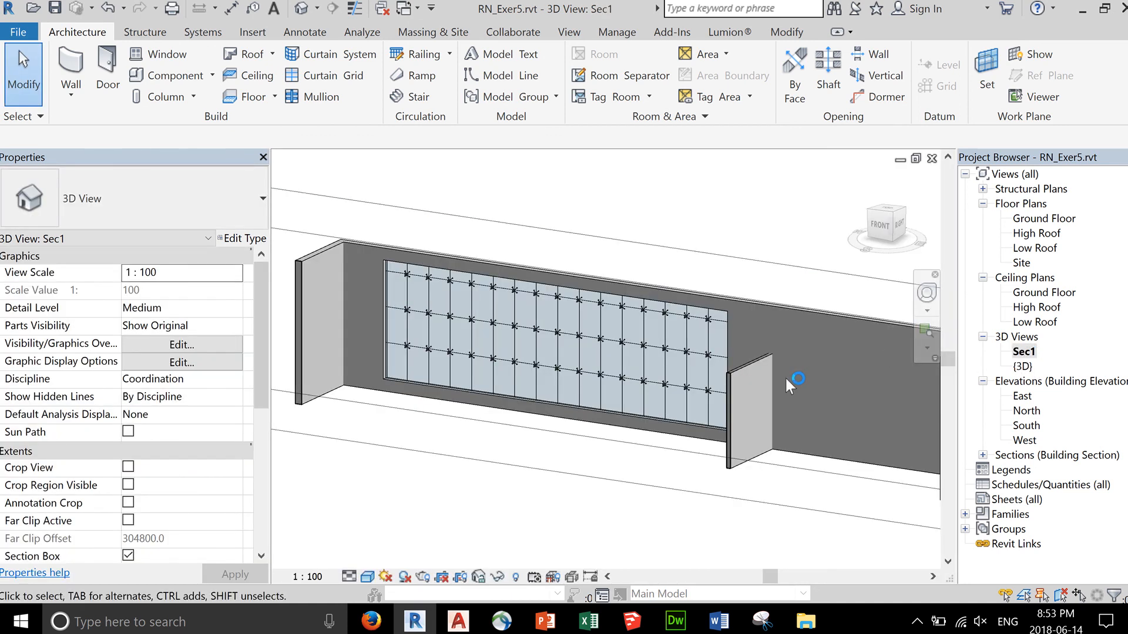
pyautogui.scroll(-4, 770, 397)
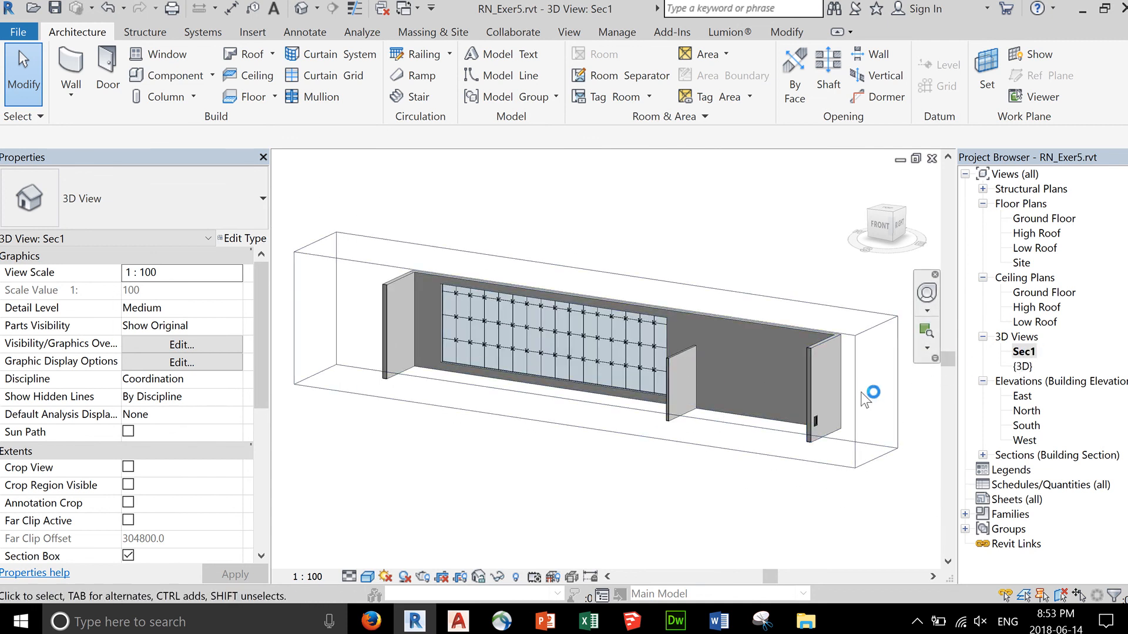
# Turn the whole-building {3D} view to a lower front-right angle and rename it Front View Ortho.
pyautogui.doubleClick(1022, 367)
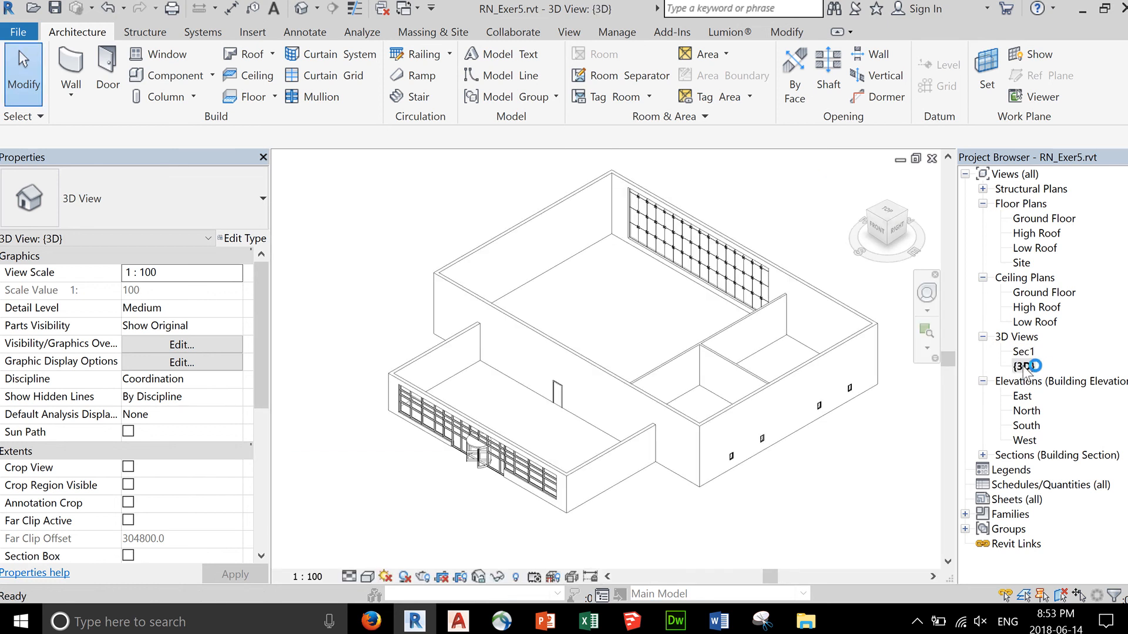
pyautogui.keyDown('shift'); pyautogui.moveTo(810, 410); pyautogui.dragTo(821, 348, button='middle'); pyautogui.keyUp('shift')
pyautogui.rightClick(1029, 370)
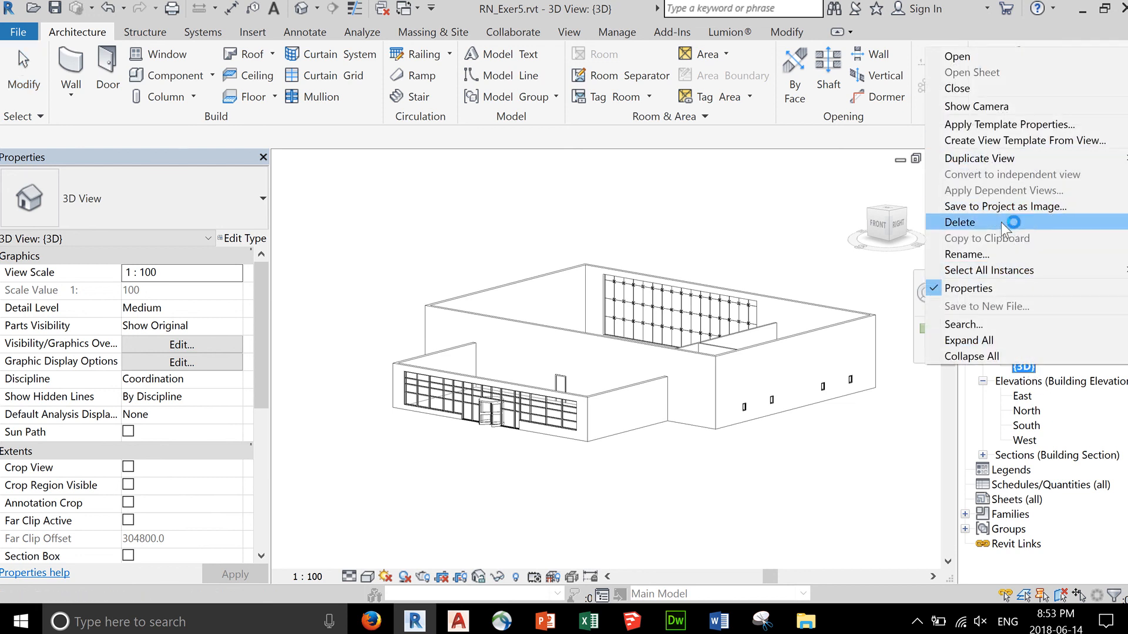
pyautogui.click(998, 254)
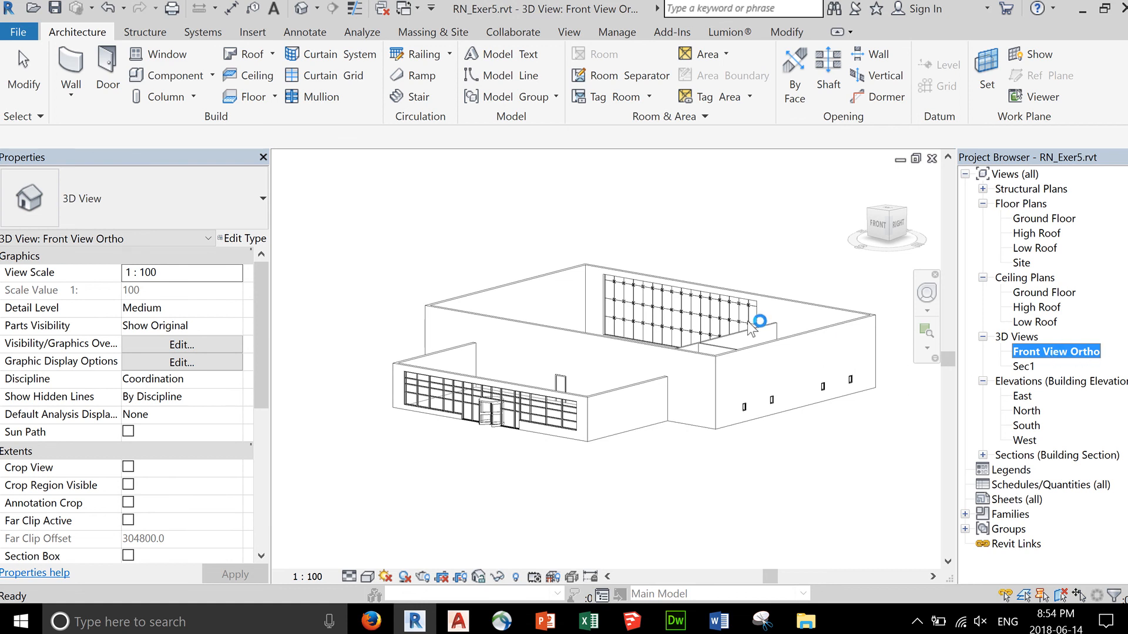
# Generate another default 3D view and show the north curtain wall's spider fittings close up.
pyautogui.click(301, 12)
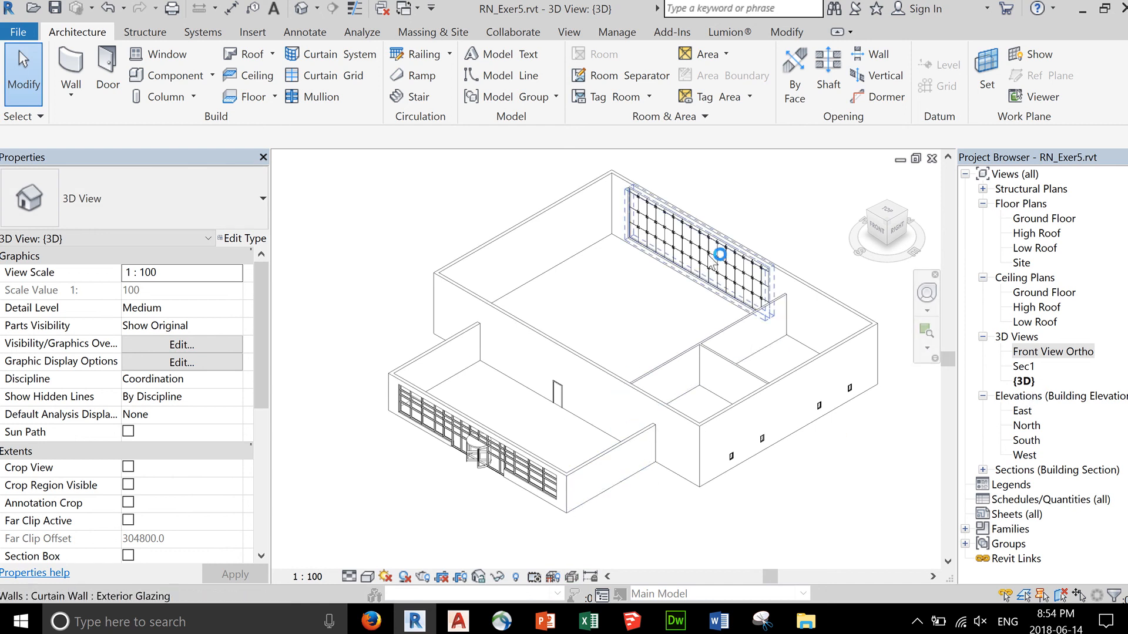
pyautogui.scroll(5, 733, 217)
pyautogui.scroll(6, 731, 215)
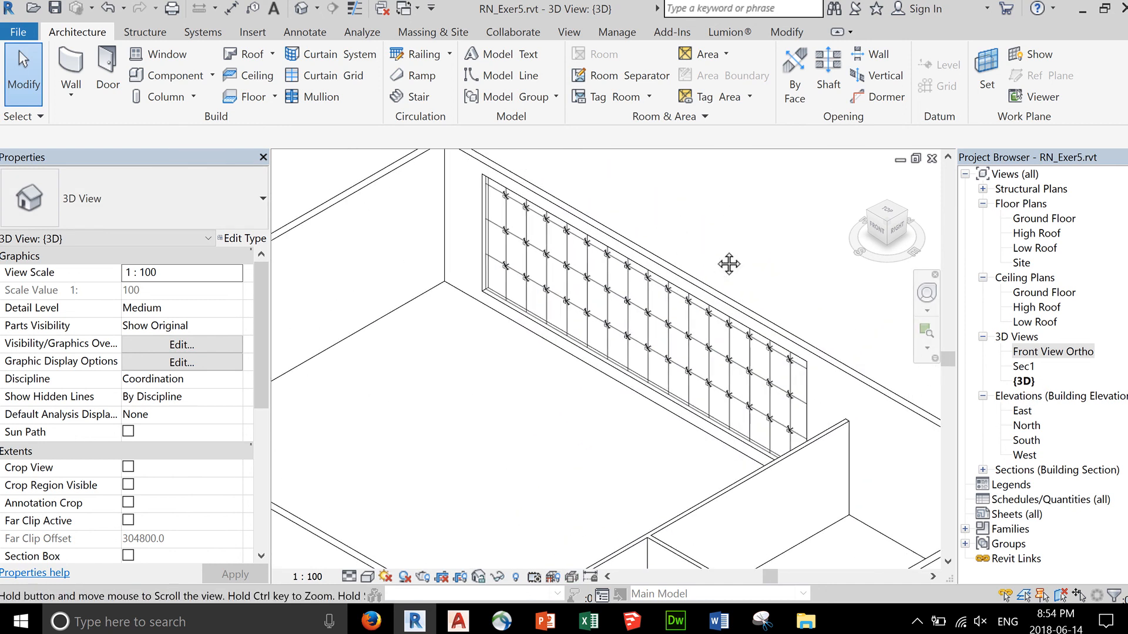